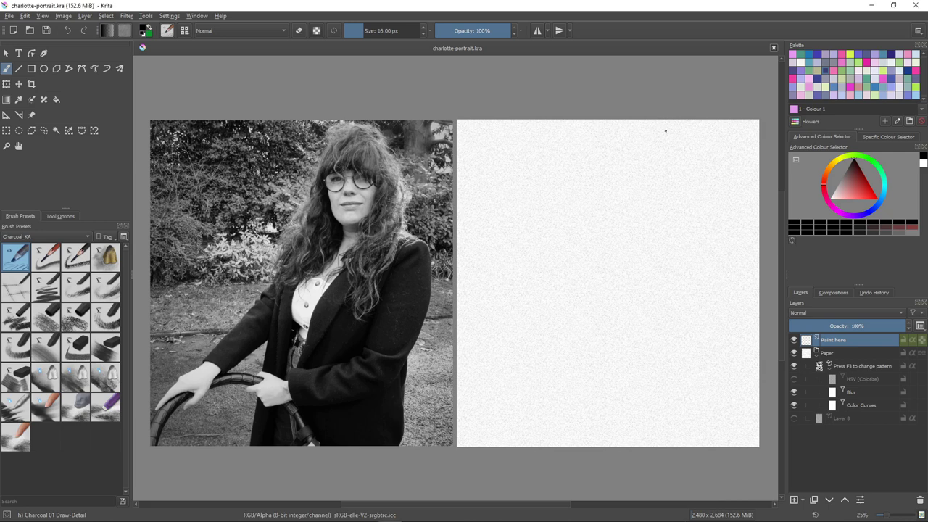
- Sketch the figure's outer right contour from the head over the shoulder and arm down to the bottom edge of the paper
mouse_move(650, 122)
left_mouse_down()
mouse_move(687, 166)
mouse_move(685, 213)
left_mouse_up()
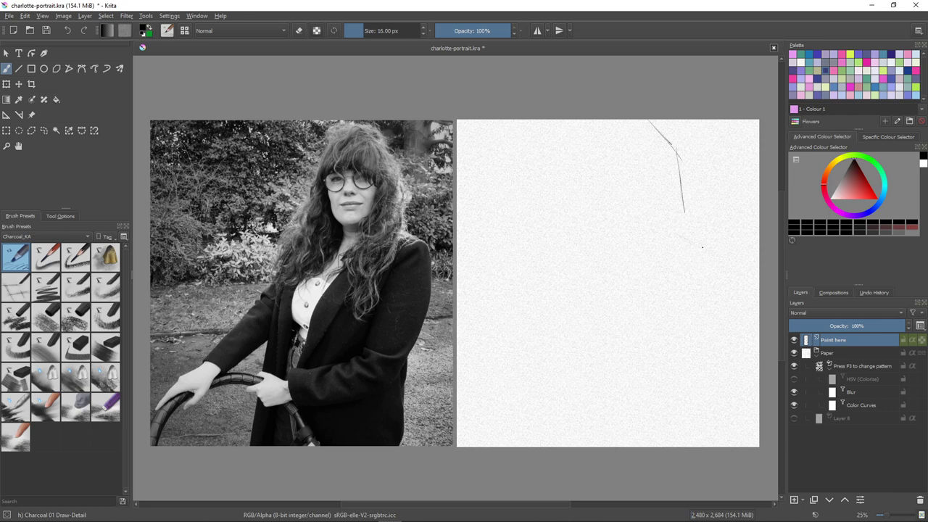
mouse_move(701, 247)
left_mouse_down()
mouse_move(723, 257)
mouse_move(725, 286)
left_mouse_up()
left_click_drag(724, 252, 734, 325)
left_click_drag(729, 311, 704, 383)
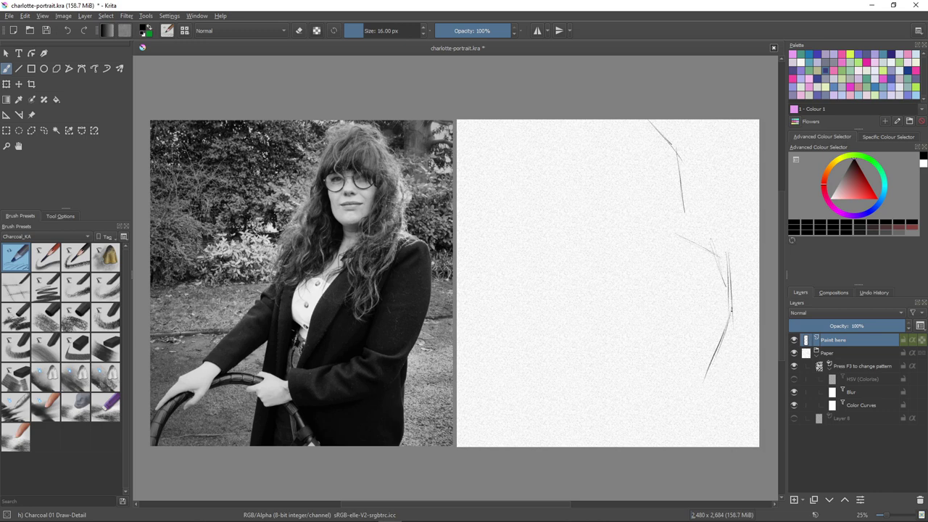
left_click_drag(727, 327, 704, 377)
left_click_drag(705, 366, 701, 432)
mouse_move(705, 393)
left_mouse_down()
mouse_move(704, 438)
mouse_move(690, 447)
left_mouse_up()
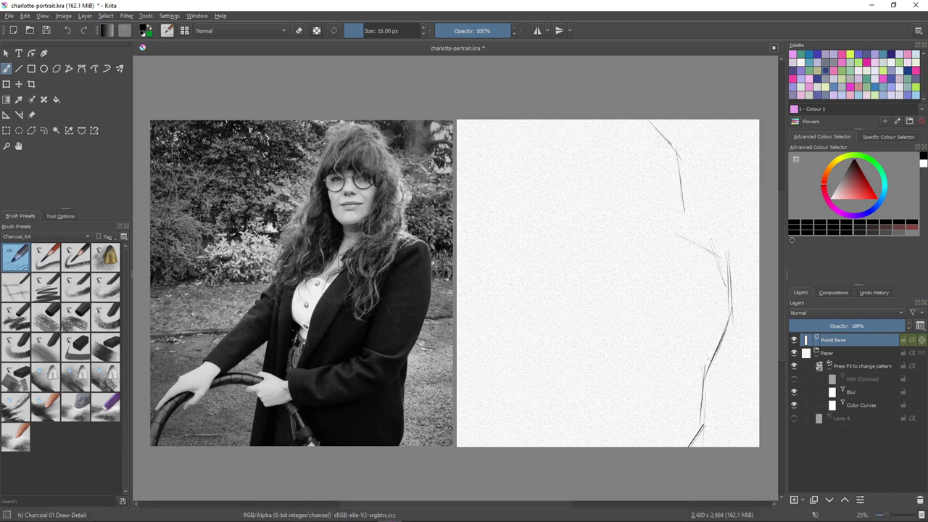
left_click_drag(707, 372, 707, 391)
- Extend the right-hand hair outline down to the chest and sketch the crown and upper left side of the head
left_click_drag(683, 210, 670, 278)
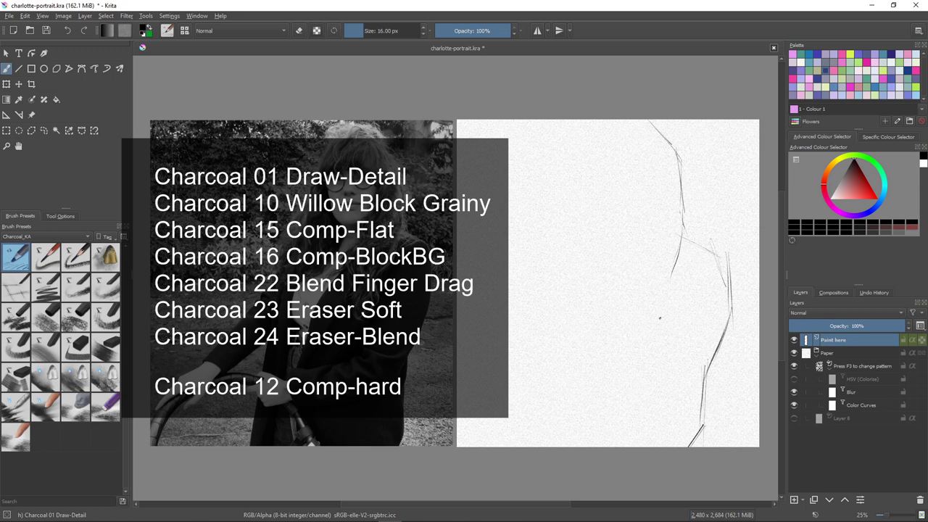
left_click_drag(644, 320, 673, 317)
left_click_drag(666, 279, 661, 321)
mouse_move(653, 122)
left_mouse_down()
mouse_move(642, 124)
mouse_move(675, 141)
mouse_move(617, 128)
mouse_move(602, 156)
left_mouse_up()
mouse_move(625, 127)
left_mouse_down()
mouse_move(611, 155)
mouse_move(597, 155)
left_mouse_up()
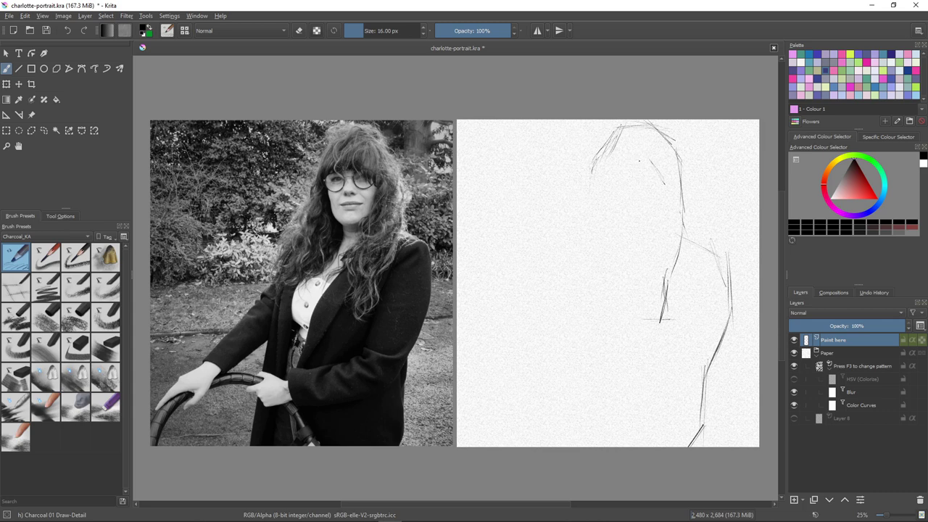
- Sketch the forehead, right cheek and jaw, and rough in the neck and jacket opening
mouse_move(607, 162)
left_mouse_down()
mouse_move(626, 161)
mouse_move(664, 183)
mouse_move(660, 218)
left_mouse_up()
left_click_drag(660, 181, 659, 207)
left_click_drag(661, 207, 645, 228)
mouse_move(637, 257)
left_mouse_down()
mouse_move(606, 273)
mouse_move(604, 292)
mouse_move(646, 330)
mouse_move(672, 340)
left_mouse_up()
left_click_drag(668, 298, 655, 350)
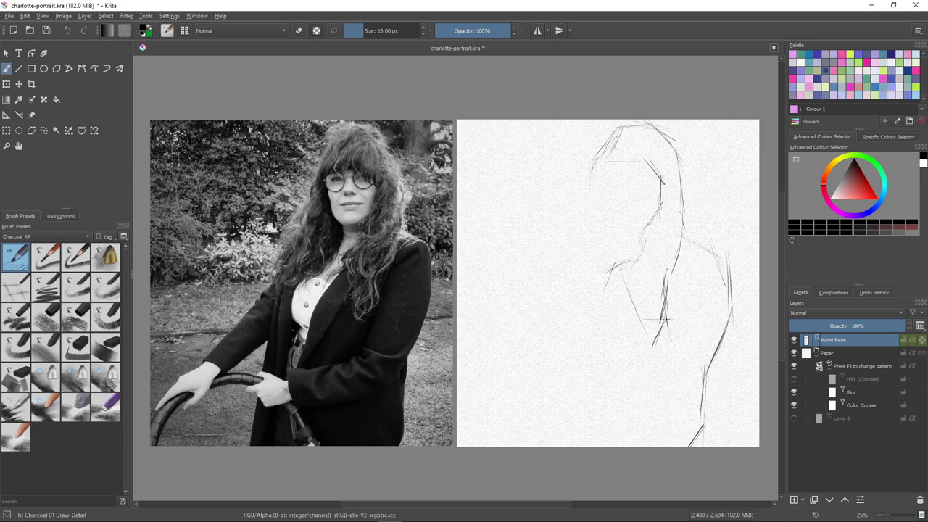
- Sketch the slanted shirt-opening lines and the short horizontal line joining them below the collar
mouse_move(621, 270)
left_mouse_down()
mouse_move(640, 341)
mouse_move(665, 329)
mouse_move(652, 327)
left_mouse_up()
left_click_drag(629, 324, 641, 323)
left_click_drag(627, 255, 643, 323)
left_click_drag(666, 284, 660, 323)
- Erase the shirt-opening lines below the collar with the eraser brush
key("e")
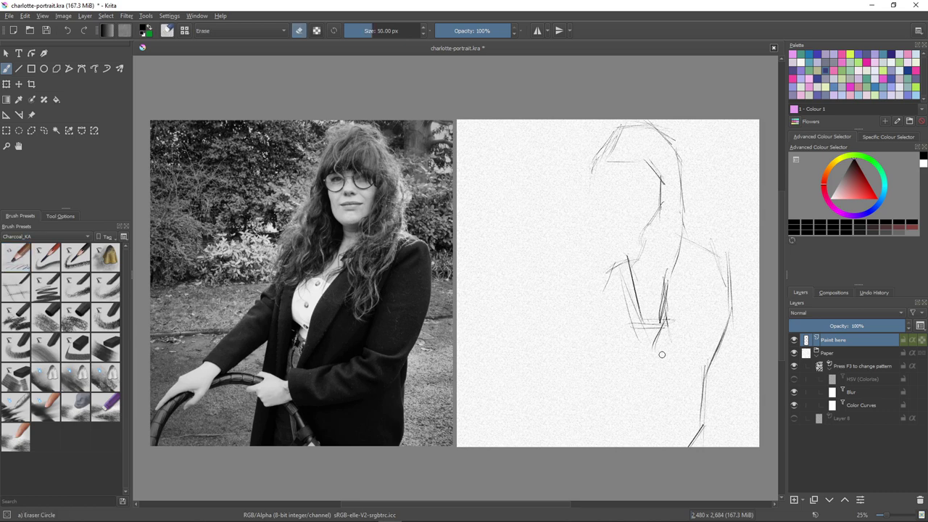
mouse_move(656, 328)
left_mouse_down()
mouse_move(638, 335)
mouse_move(659, 329)
mouse_move(640, 305)
left_mouse_up()
mouse_move(628, 258)
left_mouse_down()
mouse_move(642, 311)
mouse_move(621, 254)
mouse_move(639, 312)
mouse_move(620, 282)
mouse_move(630, 315)
left_mouse_up()
key("slash")
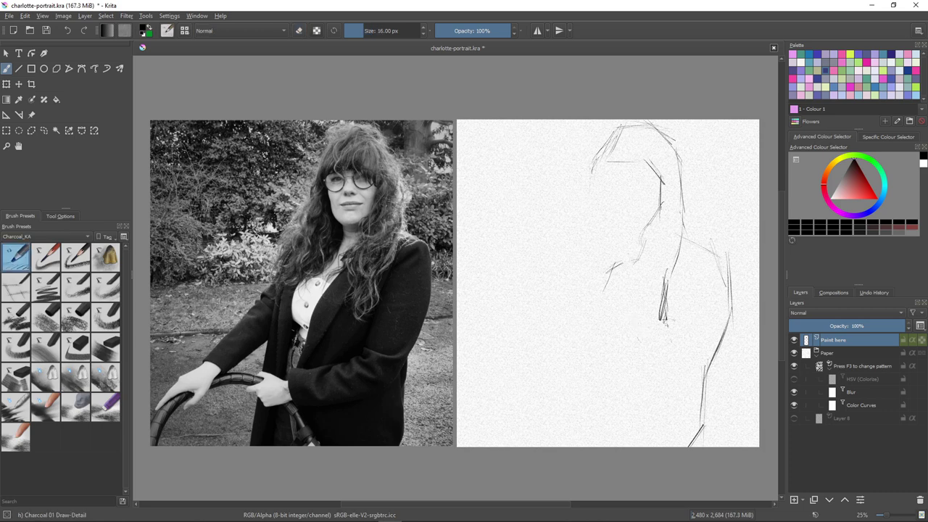
- Redraw the neck and lapel lines and add long hair strands down the right side of the chest
mouse_move(658, 216)
left_mouse_down()
mouse_move(644, 229)
mouse_move(643, 261)
mouse_move(647, 237)
left_mouse_up()
left_click_drag(637, 259, 649, 308)
left_click_drag(694, 203, 691, 250)
left_click_drag(690, 251, 668, 281)
right_click(686, 279)
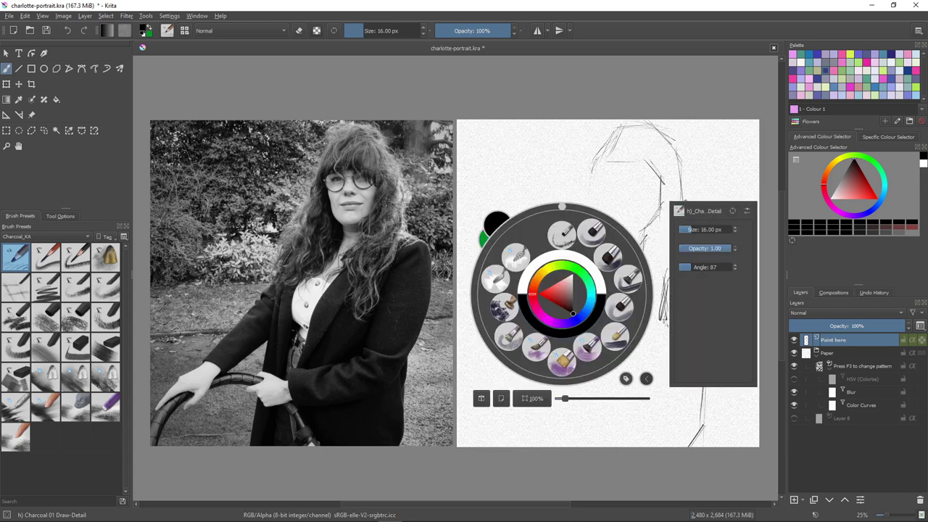
left_click(625, 177)
mouse_move(679, 280)
left_mouse_down()
mouse_move(669, 334)
mouse_move(694, 365)
left_mouse_up()
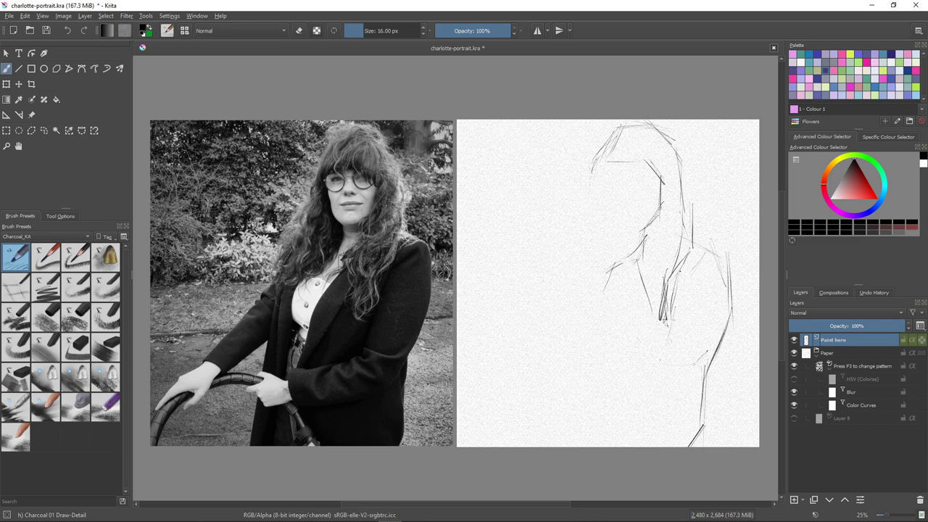
- Sketch the folded forearm and hand at the waist, and shape the lower face and chin
mouse_move(712, 349)
left_mouse_down()
mouse_move(662, 359)
mouse_move(675, 360)
mouse_move(664, 376)
mouse_move(672, 372)
mouse_move(693, 403)
left_mouse_up()
left_click_drag(649, 383, 678, 404)
left_click_drag(621, 379, 624, 368)
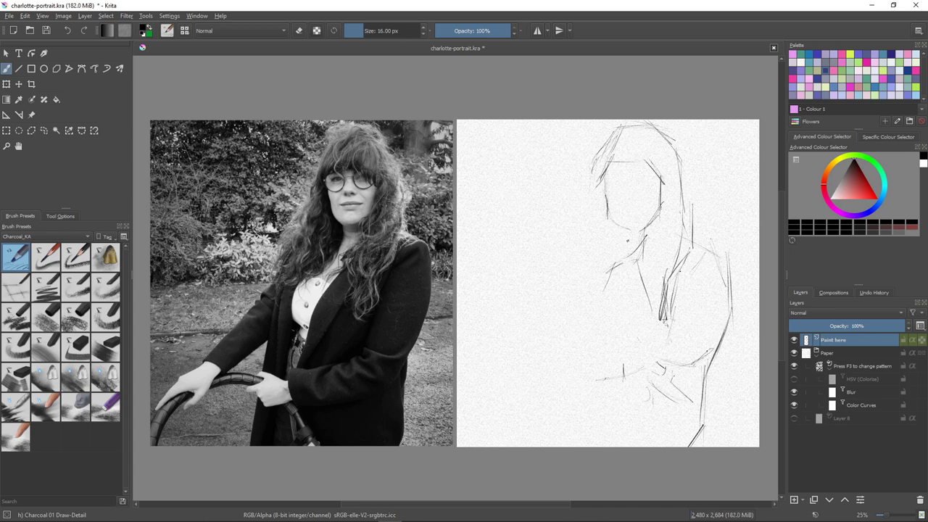
left_click_drag(608, 195, 616, 227)
left_click_drag(649, 217, 639, 227)
- Place the reference photo flush against the paper's left edge, beside the sketched head
scroll(455, 278, "up", 5)
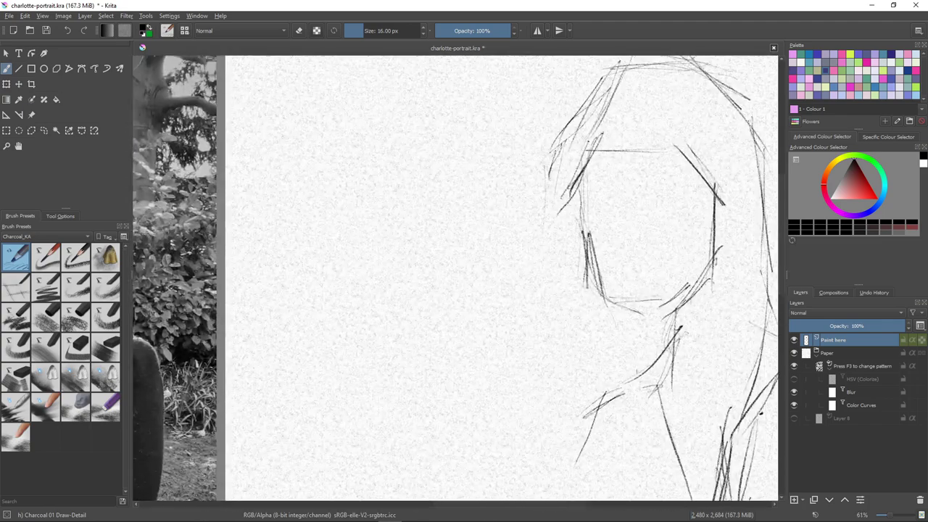
left_click(31, 115)
left_click_drag(178, 276, 463, 273)
scroll(642, 239, "down", 2)
scroll(573, 226, "up", 3)
scroll(619, 367, "down", 1)
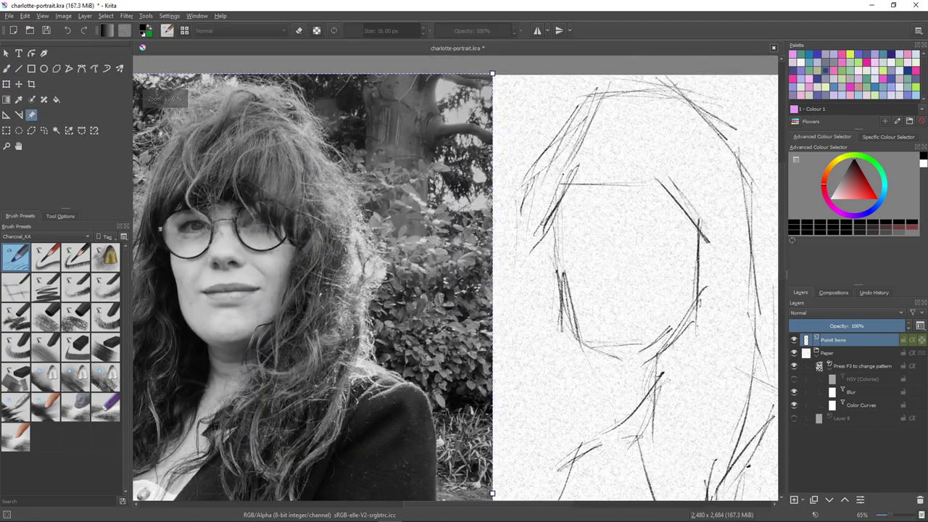
- Sketch the fringe strands across the forehead and the upper line of the glasses
key("b")
left_click_drag(657, 93, 680, 140)
mouse_move(680, 130)
left_mouse_down()
mouse_move(691, 209)
mouse_move(640, 183)
left_mouse_up()
mouse_move(626, 180)
left_mouse_down()
mouse_move(592, 182)
mouse_move(554, 208)
left_mouse_up()
left_click_drag(558, 224, 553, 261)
left_click_drag(580, 199, 637, 198)
mouse_move(576, 197)
left_mouse_down()
mouse_move(541, 228)
mouse_move(662, 206)
left_mouse_up()
left_click_drag(622, 116, 583, 176)
left_click_drag(617, 132, 572, 190)
- Sketch the round lenses, bridge and nose, and clean up stray marks at the nose with the eraser
mouse_move(575, 192)
left_mouse_down()
mouse_move(569, 209)
mouse_move(605, 247)
left_mouse_up()
left_click_drag(555, 215, 545, 248)
left_click_drag(586, 201, 573, 252)
mouse_move(625, 210)
left_mouse_down()
mouse_move(677, 243)
mouse_move(624, 242)
left_mouse_up()
mouse_move(604, 222)
left_mouse_down()
mouse_move(600, 257)
mouse_move(634, 270)
left_mouse_up()
key("e")
mouse_move(595, 264)
left_mouse_down()
mouse_move(606, 273)
mouse_move(596, 260)
left_mouse_up()
key("e")
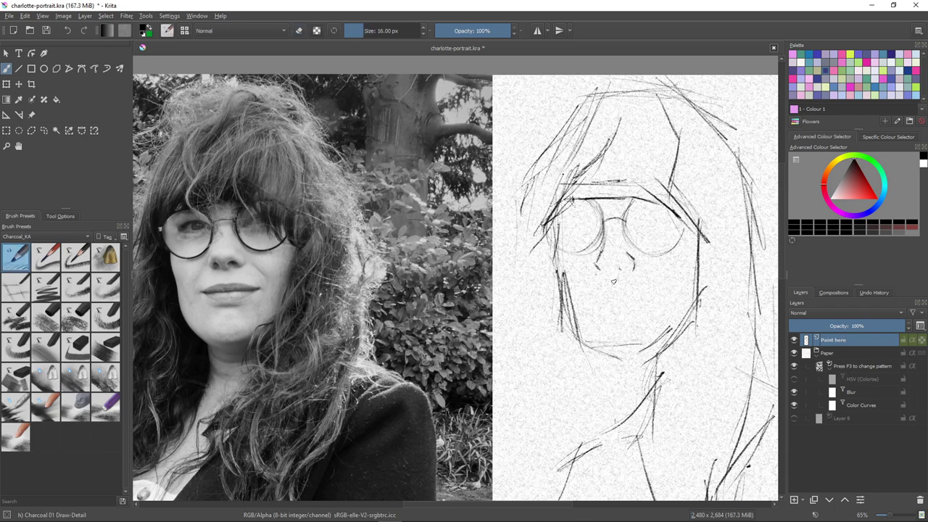
- Sketch the eyes inside the glasses and add fringe strands falling over the right lens
left_click_drag(657, 212, 659, 234)
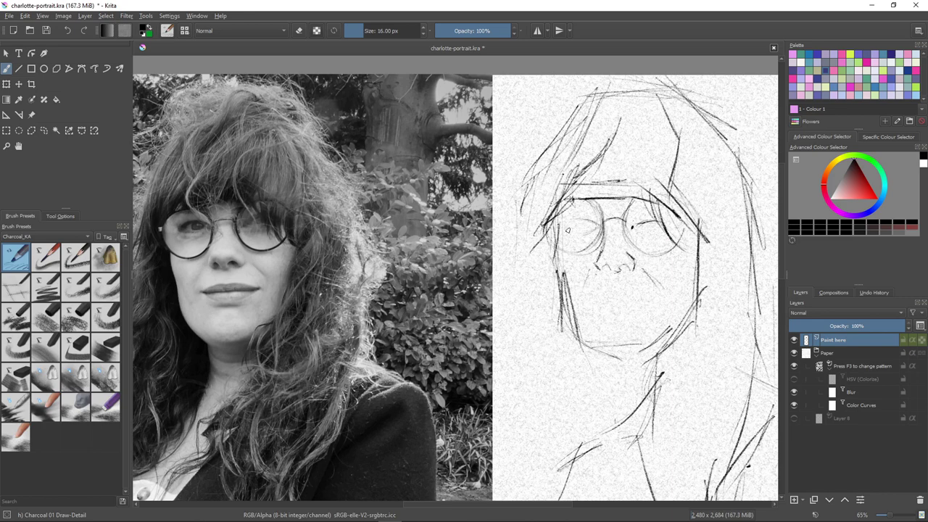
left_click_drag(564, 222, 597, 221)
mouse_move(564, 229)
left_mouse_down()
mouse_move(580, 232)
mouse_move(596, 220)
left_mouse_up()
key("e")
key("e")
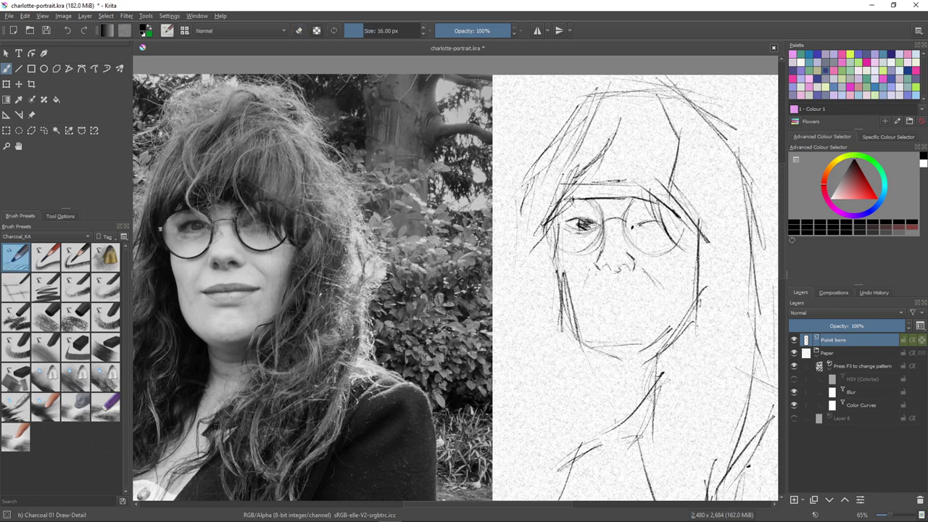
left_click_drag(625, 177, 615, 200)
left_click_drag(641, 185, 657, 225)
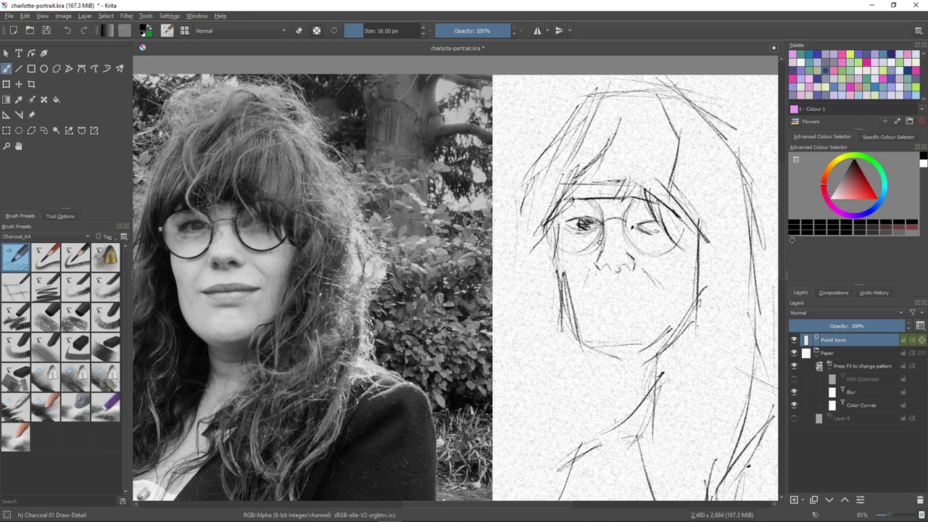
- Erase the dark iris of the left eye and redraw it more lightly
key("e")
left_click_drag(579, 227, 592, 222)
key("e")
key("e")
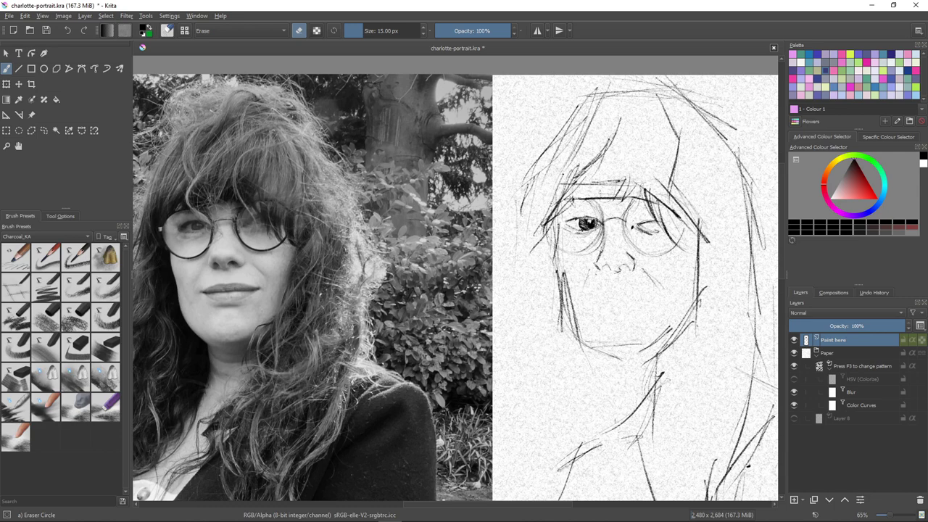
key("e")
key("e")
left_click_drag(578, 227, 591, 218)
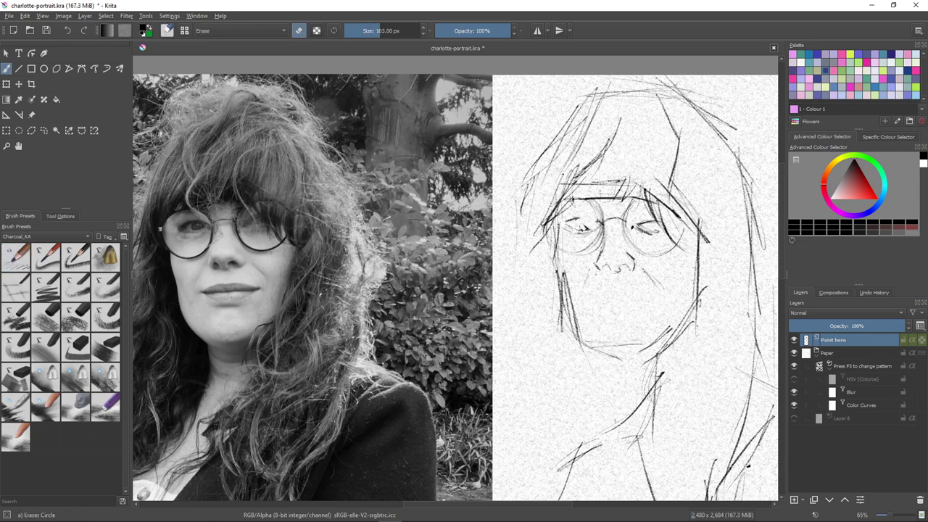
key("e")
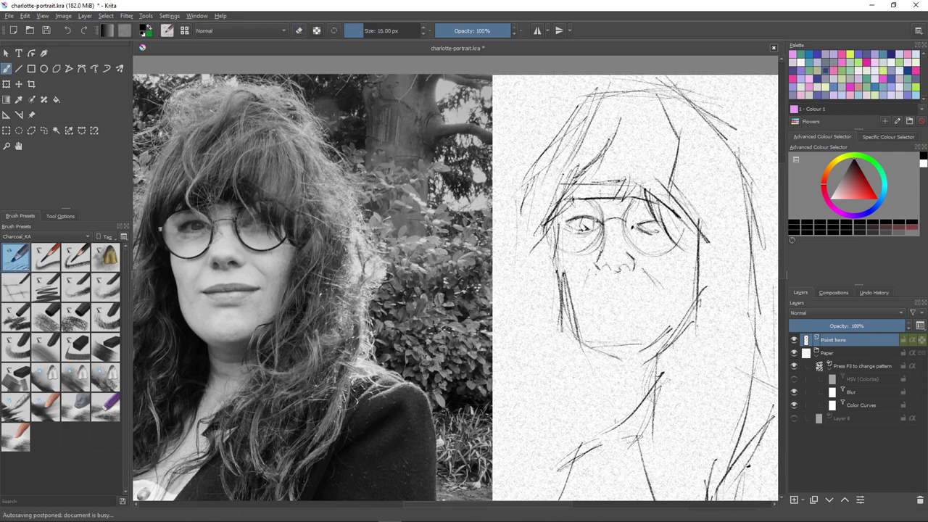
- Darken the round rims of the glasses and clean up the left eye with the eraser
mouse_move(576, 251)
left_mouse_down()
mouse_move(602, 234)
mouse_move(680, 231)
left_mouse_up()
left_click_drag(629, 201, 630, 238)
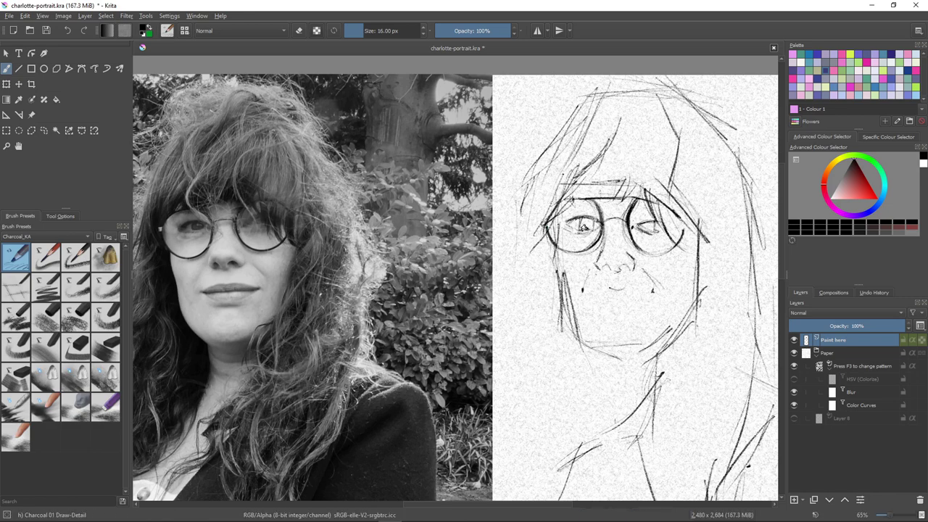
key("e")
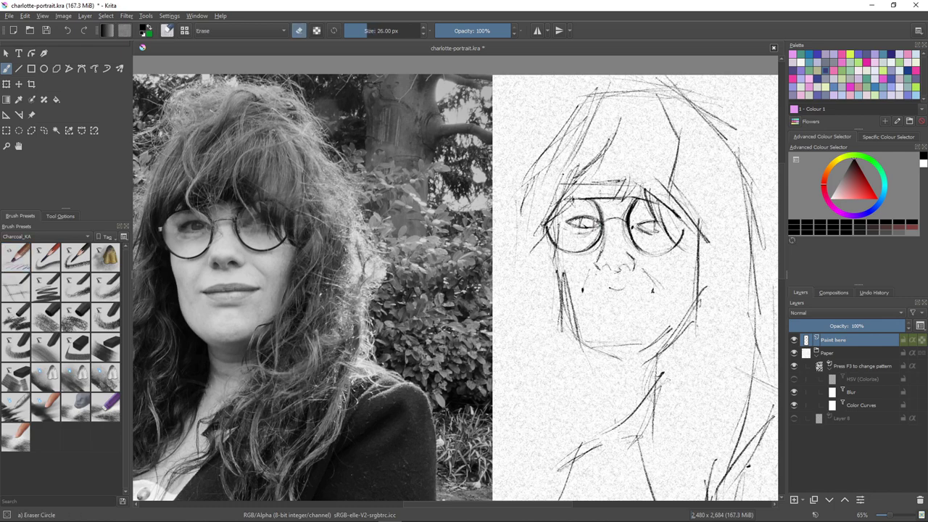
key("/")
mouse_move(562, 224)
left_mouse_down()
mouse_move(583, 228)
mouse_move(590, 202)
mouse_move(573, 202)
mouse_move(564, 236)
left_mouse_up()
key("ctrl+z")
left_click(45, 131)
key("t")
key("b")
left_click(106, 16)
left_click(120, 37)
key("ctrl+z")
- Choose the Charcoal 23 Eraser-Soft preset and reduce its size to 15 px
left_click(77, 407)
key("bracketleft")
key("bracketleft")
key("bracketleft")
key("bracketleft")
key("bracketleft")
key("bracketleft")
key("bracketleft")
key("bracketleft")
key("bracketleft")
key("bracketleft")
key("bracketleft")
key("bracketleft")
key("bracketleft")
key("bracketleft")
key("bracketleft")
key("bracketleft")
key("bracketleft")
key("bracketleft")
key("bracketleft")
key("bracketleft")
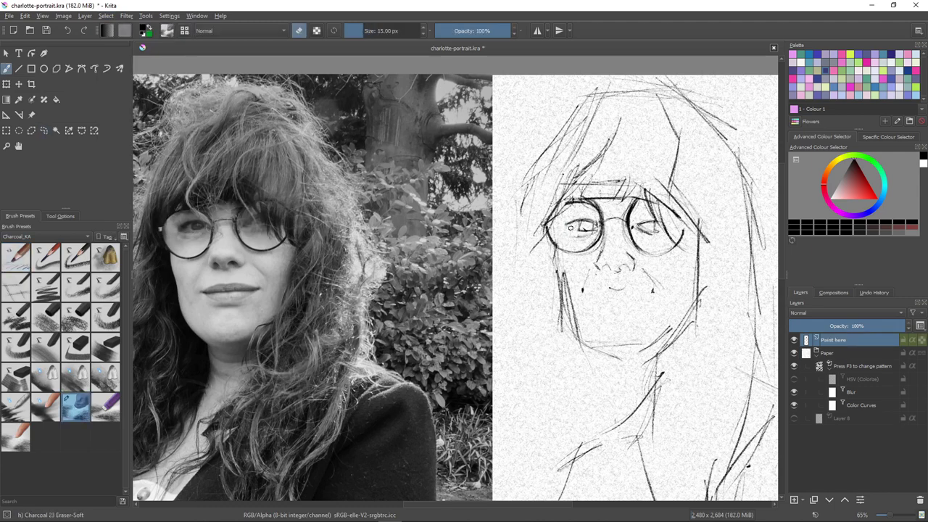
- Draw the lips with the Charcoal 01 Draw-Detail brush and undo the stray stroke along the left cheek
key("e")
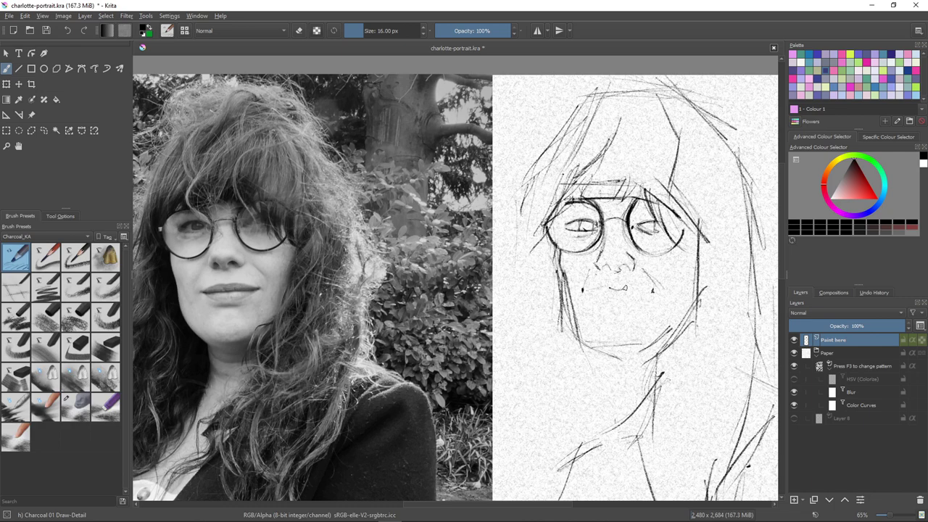
left_click_drag(609, 293, 628, 295)
left_click_drag(567, 289, 580, 341)
key("slash")
key("ctrl+z")
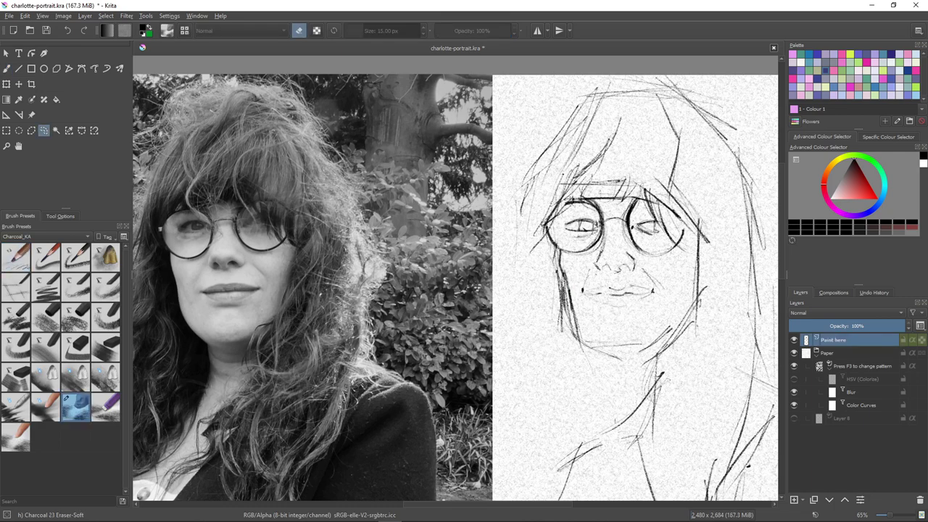
- Softly erase the rough construction lines along the left cheek and jaw
key("b")
left_click_drag(572, 293, 576, 331)
key("bracketright")
left_click_drag(565, 273, 562, 328)
key("slash")
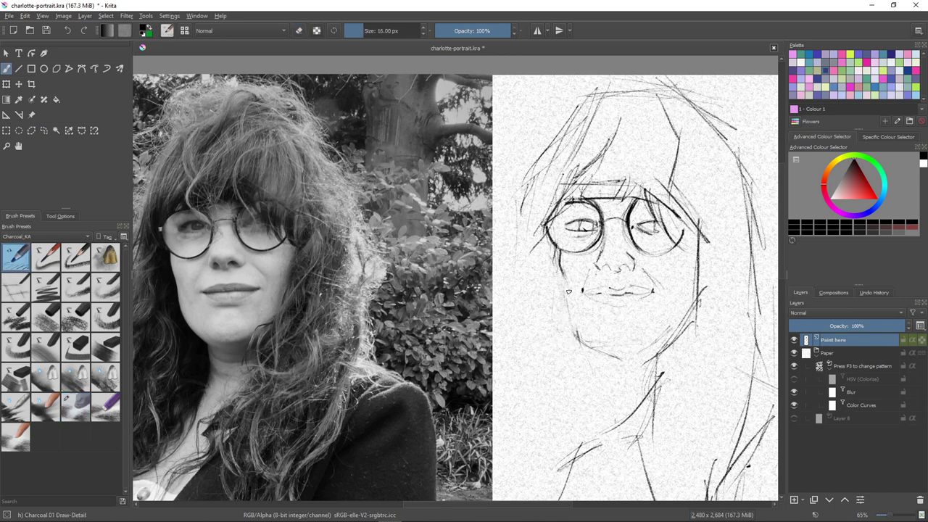
- Redraw the left cheek, jaw and neck contour and add hair strands to the left of the face
left_click_drag(552, 247, 580, 346)
mouse_move(563, 286)
left_mouse_down()
mouse_move(569, 332)
mouse_move(597, 396)
left_mouse_up()
mouse_move(520, 233)
left_mouse_down()
mouse_move(517, 348)
mouse_move(527, 374)
left_mouse_up()
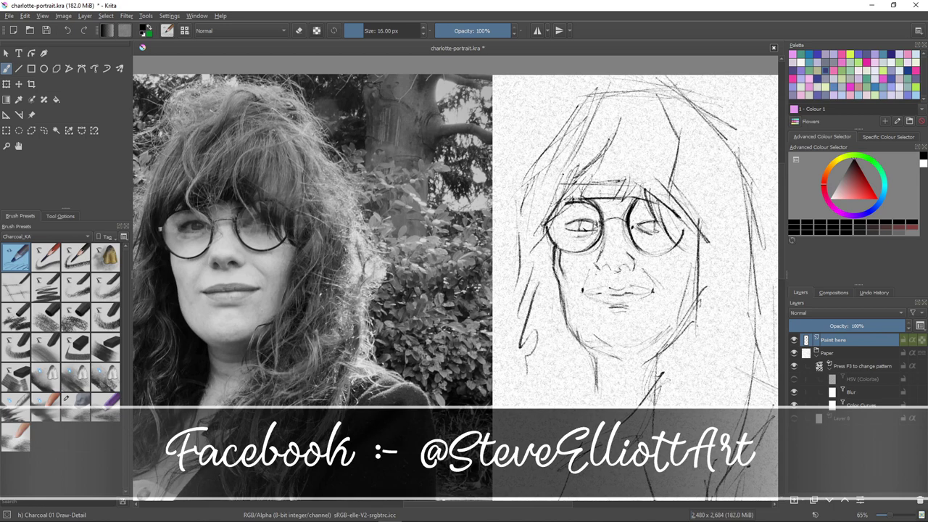
- Shade the hair beside both cheeks and over the fringe with Charcoal 10 Willow BlockGrainy at 90 px
left_click(46, 317)
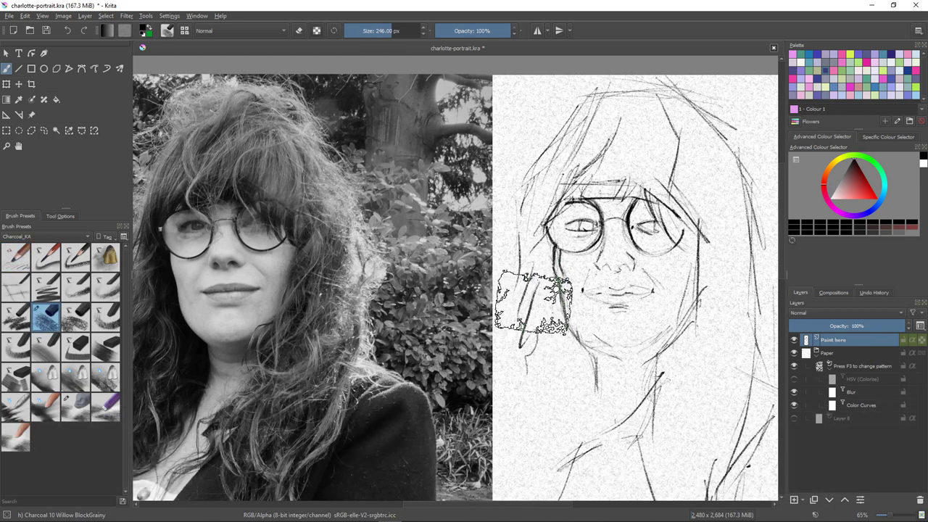
key("bracketleft")
key("bracketleft")
key("bracketleft")
key("bracketleft")
key("bracketleft")
key("bracketleft")
key("bracketleft")
key("bracketleft")
key("bracketleft")
key("bracketleft")
key("bracketleft")
key("bracketleft")
key("bracketleft")
key("bracketleft")
key("bracketleft")
mouse_move(542, 259)
left_mouse_down()
mouse_move(542, 352)
mouse_move(547, 321)
mouse_move(564, 358)
mouse_move(557, 320)
mouse_move(562, 345)
mouse_move(590, 364)
mouse_move(585, 390)
mouse_move(605, 414)
mouse_move(583, 398)
mouse_move(569, 364)
mouse_move(554, 437)
mouse_move(587, 375)
mouse_move(586, 393)
mouse_move(549, 371)
mouse_move(546, 355)
mouse_move(558, 443)
left_mouse_up()
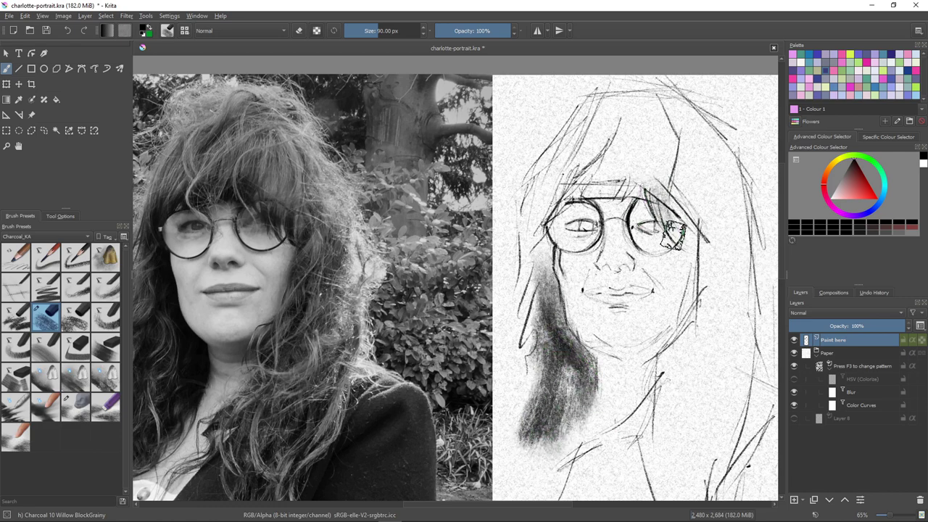
mouse_move(673, 235)
left_mouse_down()
mouse_move(676, 178)
mouse_move(668, 236)
mouse_move(687, 229)
mouse_move(668, 166)
mouse_move(689, 211)
mouse_move(652, 138)
mouse_move(665, 172)
mouse_move(667, 112)
mouse_move(656, 164)
mouse_move(638, 190)
mouse_move(622, 162)
left_mouse_up()
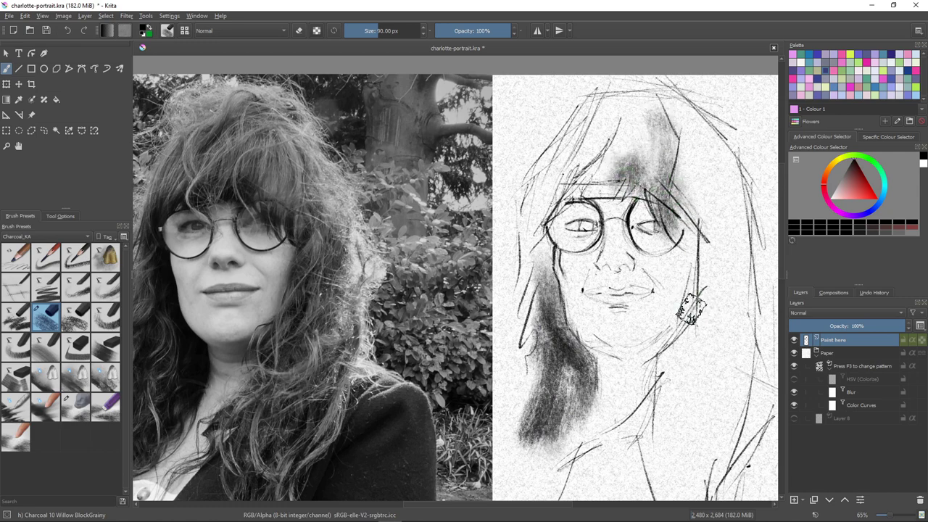
mouse_move(690, 311)
left_mouse_down()
mouse_move(691, 233)
mouse_move(692, 311)
mouse_move(692, 249)
mouse_move(680, 298)
mouse_move(682, 275)
left_mouse_up()
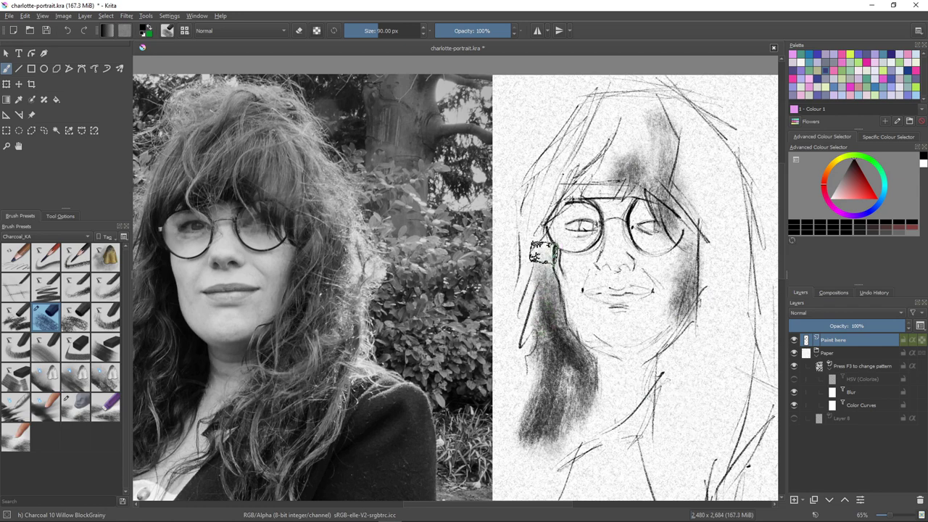
- Darken the left cheek and jaw contour against the shaded hair with the Charcoal 01 Draw-Detail brush
left_click(75, 406)
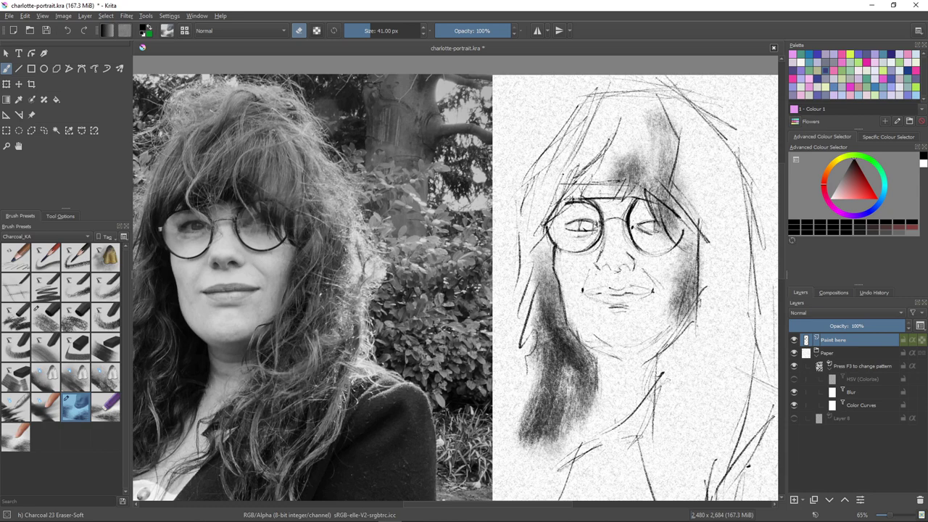
left_click(15, 257)
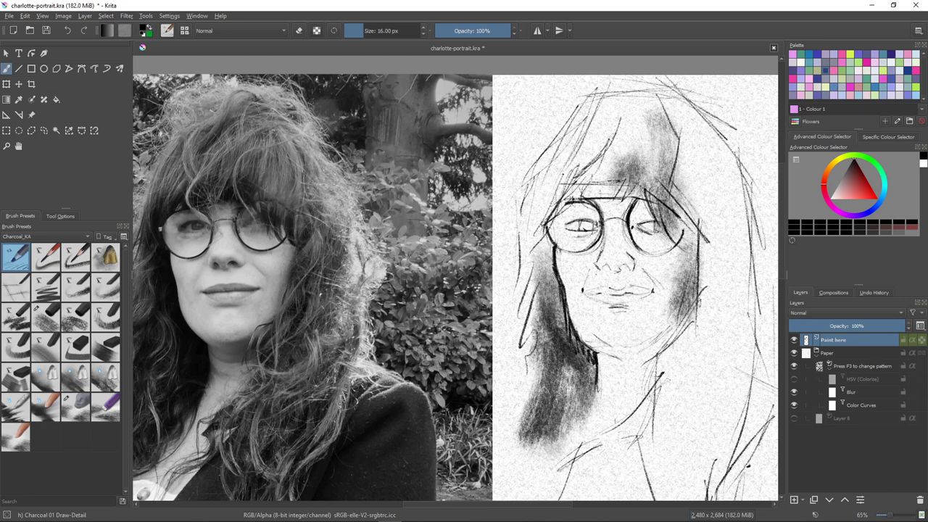
- Darken the hair beside both cheeks with the Charcoal Vine-Small brush at 125 px
left_click(45, 318)
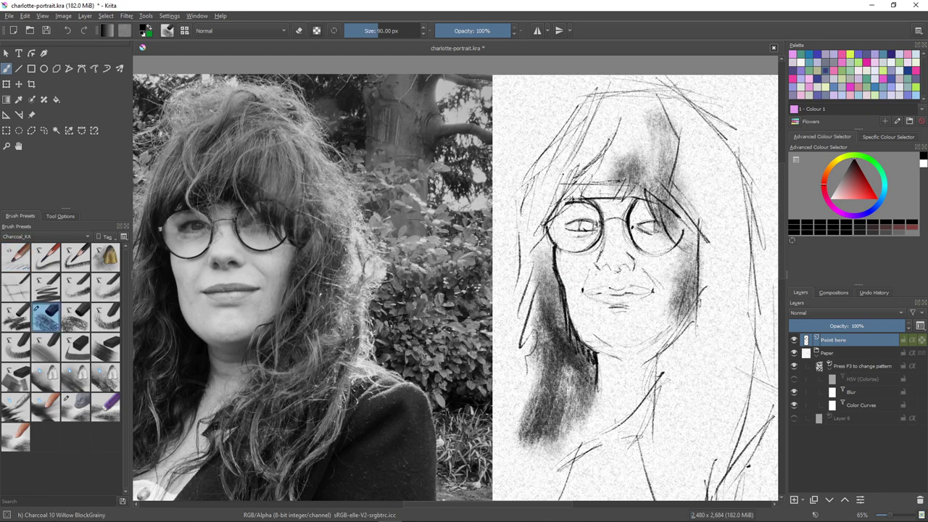
left_click(46, 288)
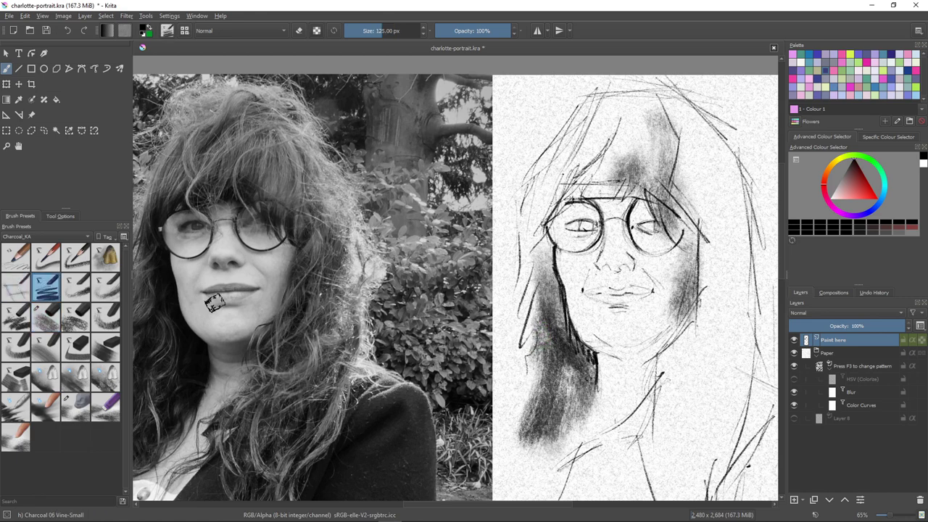
mouse_move(552, 312)
left_mouse_down()
mouse_move(588, 358)
mouse_move(585, 380)
mouse_move(590, 361)
mouse_move(589, 407)
left_mouse_up()
left_click_drag(575, 372, 562, 406)
mouse_move(542, 270)
left_mouse_down()
mouse_move(560, 315)
mouse_move(546, 245)
mouse_move(549, 309)
mouse_move(546, 278)
mouse_move(538, 317)
mouse_move(528, 259)
mouse_move(535, 242)
mouse_move(526, 423)
mouse_move(556, 391)
mouse_move(567, 421)
mouse_move(589, 385)
mouse_move(553, 444)
left_mouse_up()
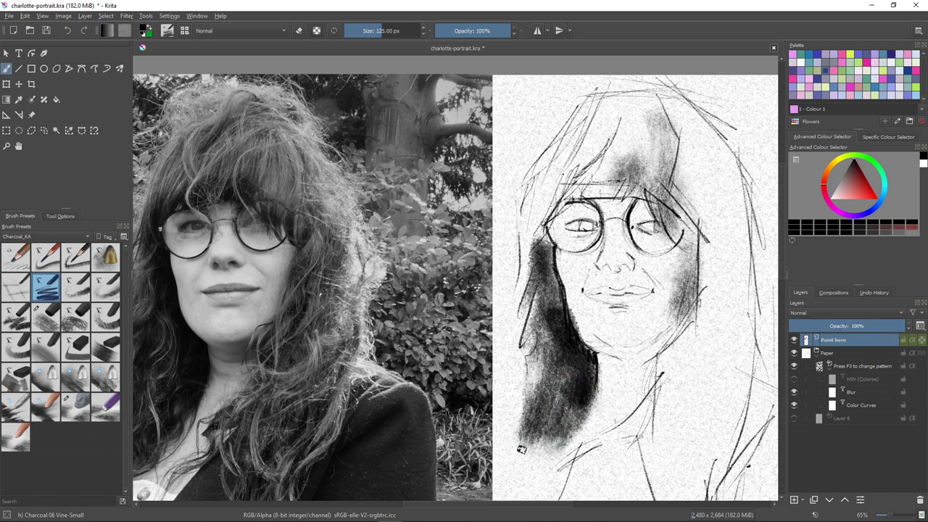
mouse_move(654, 202)
left_mouse_down()
mouse_move(679, 233)
mouse_move(656, 181)
mouse_move(668, 225)
mouse_move(677, 185)
mouse_move(703, 221)
mouse_move(699, 192)
mouse_move(708, 264)
mouse_move(684, 207)
mouse_move(706, 192)
mouse_move(701, 317)
left_mouse_up()
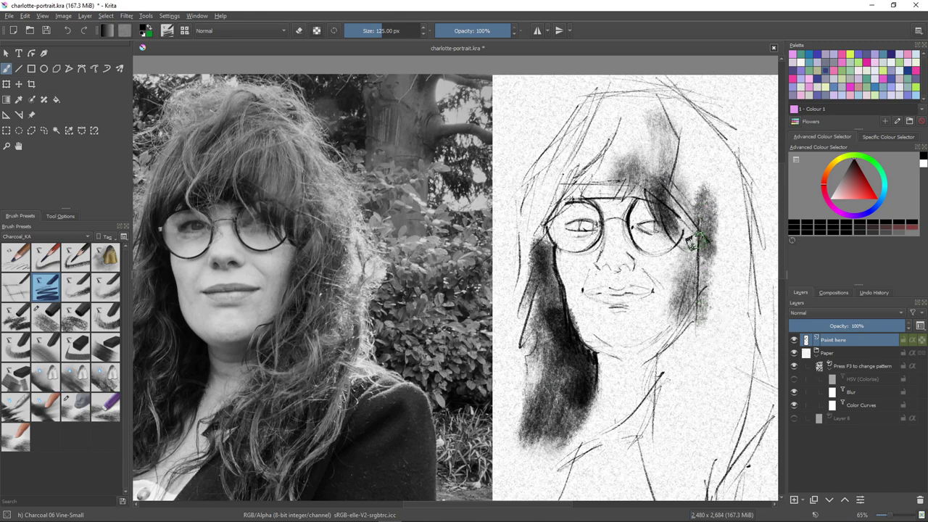
mouse_move(698, 242)
left_mouse_down()
mouse_move(690, 319)
mouse_move(682, 297)
mouse_move(686, 306)
left_mouse_up()
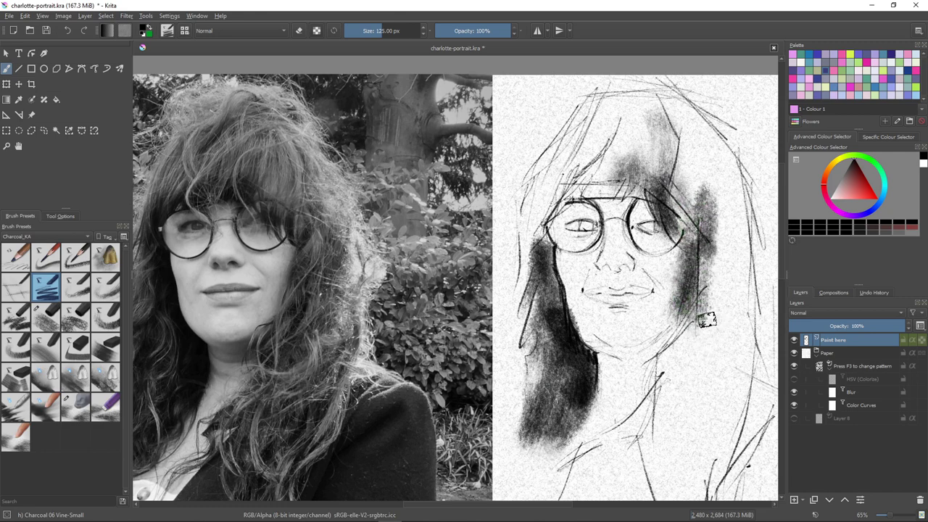
left_click_drag(687, 216, 672, 304)
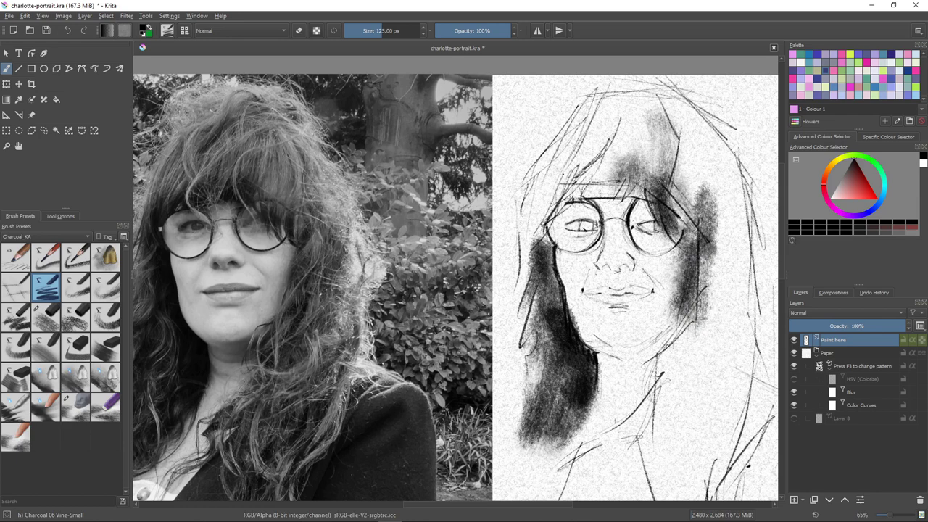
left_click(75, 317)
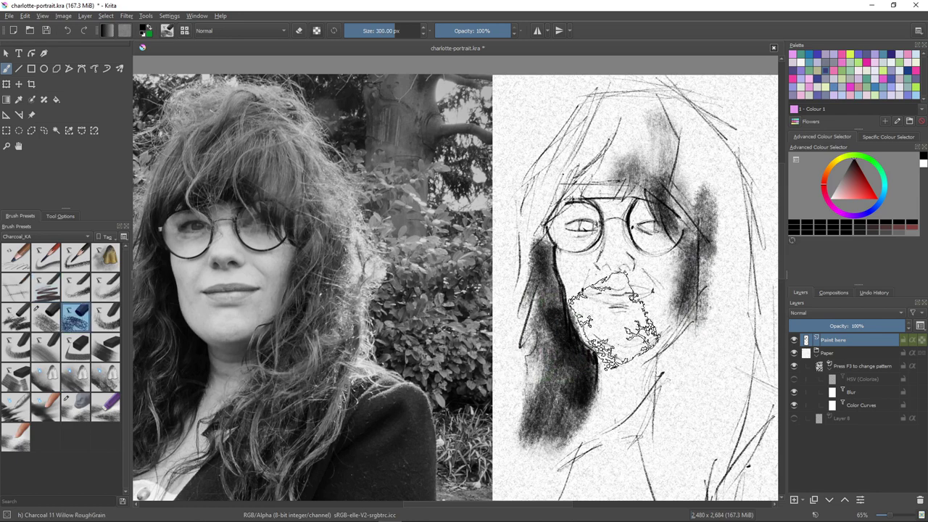
mouse_move(652, 304)
left_mouse_down()
mouse_move(693, 239)
mouse_move(681, 319)
left_mouse_up()
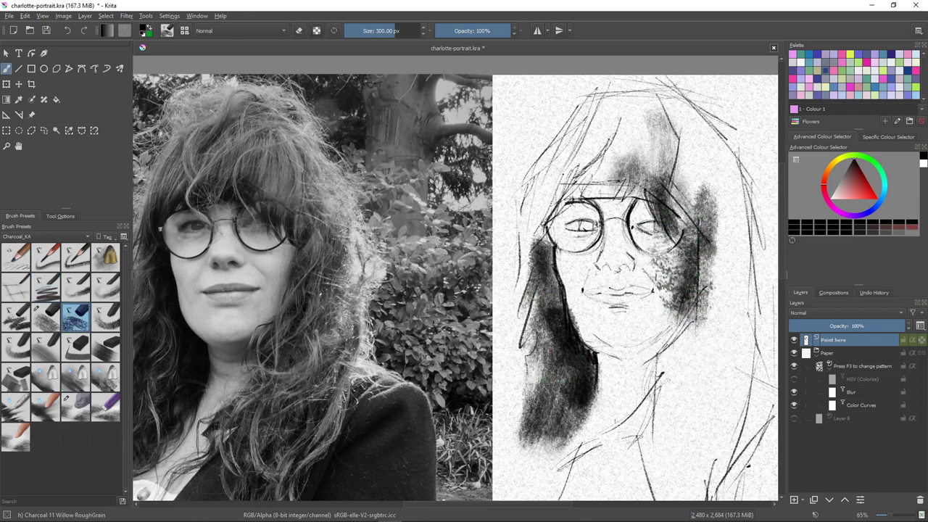
key("ctrl+z")
key("ctrl+z")
key("ctrl+z")
key("ctrl+z")
key("ctrl+z")
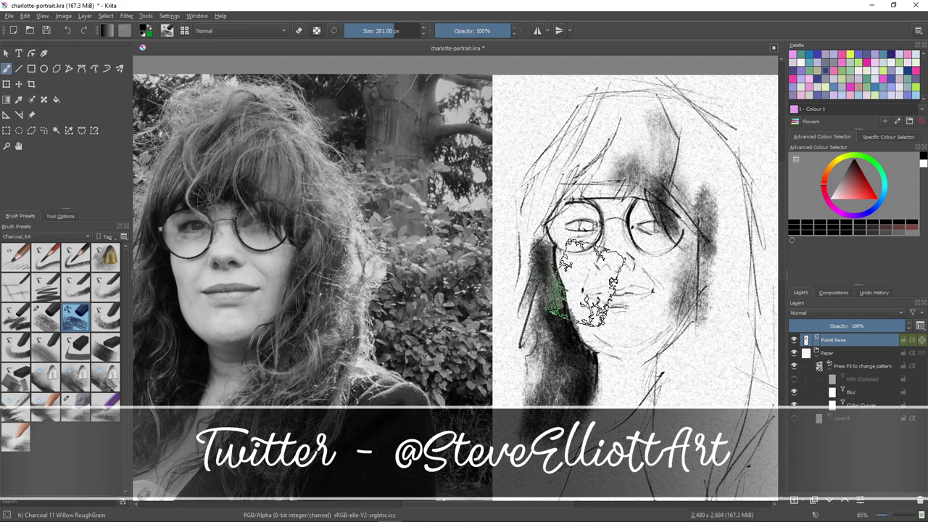
- Texture the hair beside the right cheek with Charcoal 11 Willow RoughGrain at 73 px and Charcoal 10 Willow BlockGrainy at 90 px
left_click_drag(582, 284, 477, 284)
left_click_drag(684, 234, 684, 342)
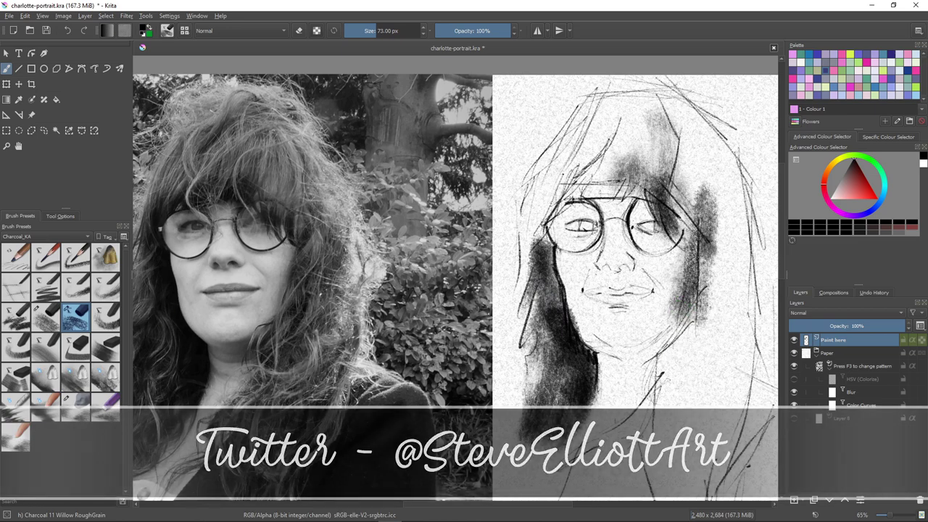
key("slash")
left_click_drag(691, 234, 684, 307)
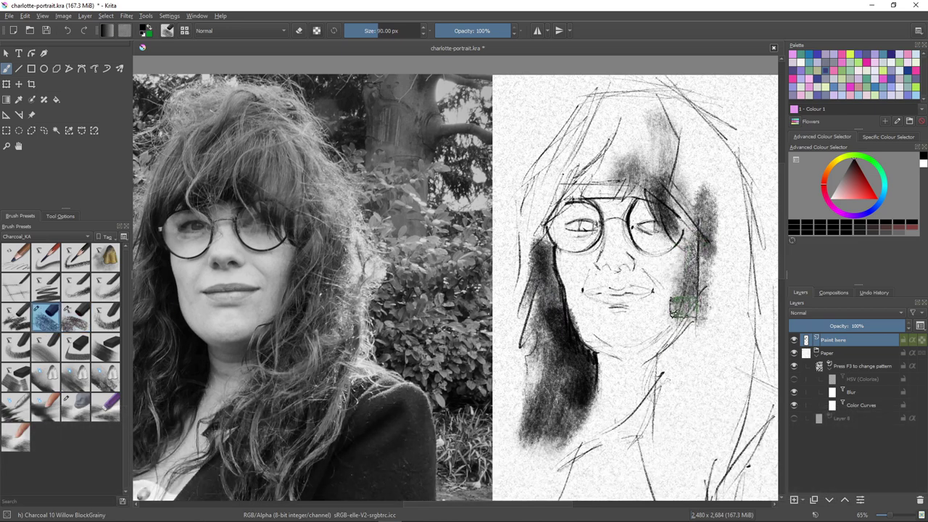
- Shade the hair down past the jaw and the jacket's right upper sleeve with Charcoal 10 Willow BlockGrainy at 90 px
mouse_move(645, 250)
left_mouse_down()
mouse_move(609, 203)
mouse_move(565, 196)
mouse_move(597, 108)
mouse_move(718, 341)
mouse_move(674, 421)
mouse_move(725, 421)
left_mouse_up()
mouse_move(678, 341)
left_mouse_down()
mouse_move(580, 359)
mouse_move(544, 386)
left_mouse_up()
left_click_drag(545, 218, 507, 355)
mouse_move(507, 323)
left_mouse_down()
mouse_move(508, 357)
mouse_move(519, 312)
left_mouse_up()
left_click(31, 114)
left_click_drag(435, 290, 286, 292)
left_click(15, 257)
left_click(45, 317)
mouse_move(653, 261)
left_mouse_down()
mouse_move(645, 341)
mouse_move(704, 314)
mouse_move(638, 341)
left_mouse_up()
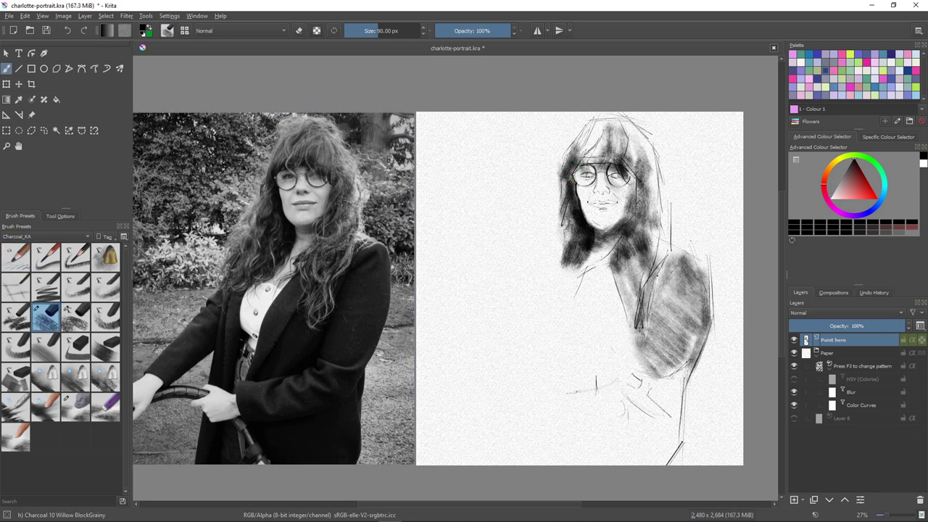
- Lighten the hair and collar lines to the right of the neck with Charcoal 23 Eraser-Soft at 41 px
left_click(75, 408)
left_click_drag(625, 236, 638, 297)
left_click_drag(623, 219, 632, 279)
left_click_drag(651, 235, 638, 335)
left_click_drag(651, 264, 640, 338)
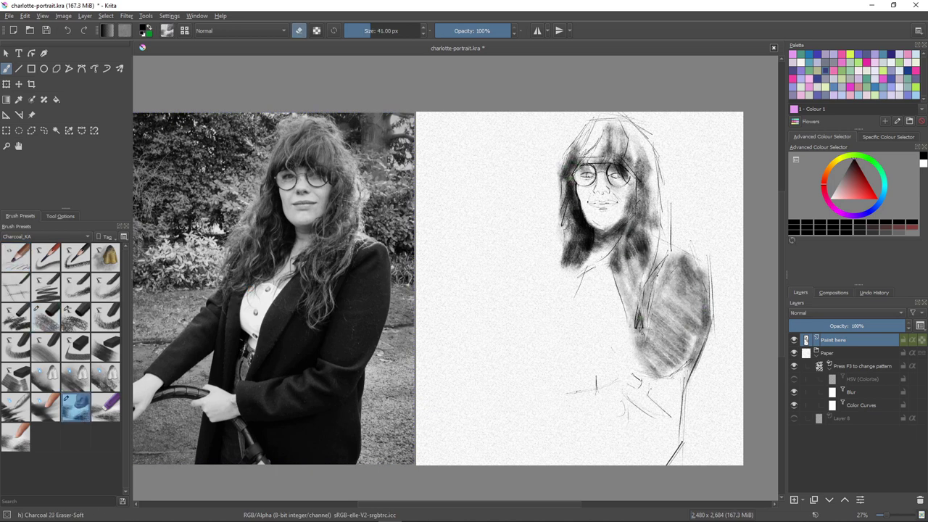
- Shade the hair flaring out over the left shoulder with Charcoal 10 Willow BlockGrainy
left_click(45, 317)
mouse_move(567, 193)
left_mouse_down()
mouse_move(548, 251)
mouse_move(539, 242)
left_mouse_up()
left_click_drag(568, 225, 525, 282)
- Sketch the edges of the jacket's right lapel and front opening with the Charcoal 01 Draw-Detail brush
left_click(15, 257)
mouse_move(610, 269)
left_mouse_down()
mouse_move(624, 308)
mouse_move(566, 398)
mouse_move(582, 326)
left_mouse_up()
left_click_drag(623, 304, 570, 381)
left_click_drag(652, 315, 634, 374)
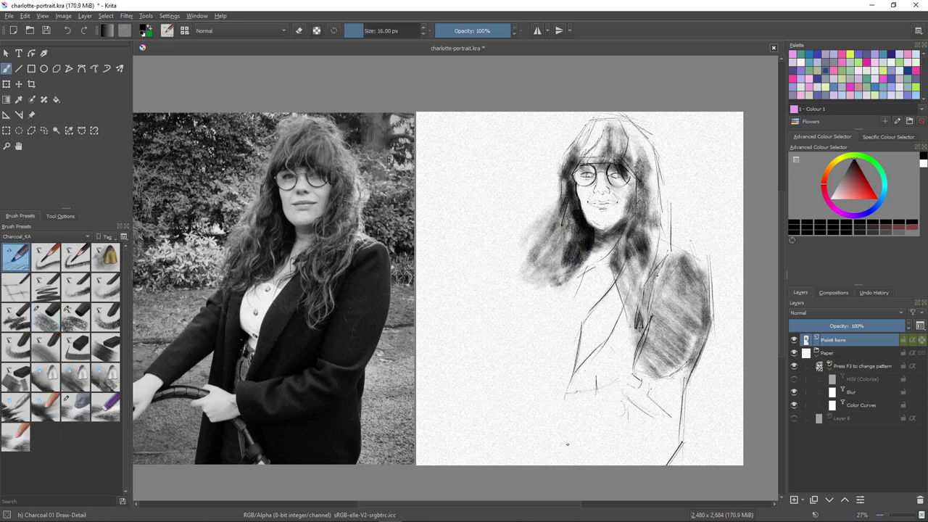
- Sketch the cuff and the hand gripping the handlebar with the Charcoal 01 Draw-Detail brush
left_click_drag(549, 391, 573, 395)
mouse_move(551, 393)
left_mouse_down()
mouse_move(550, 424)
mouse_move(561, 396)
mouse_move(508, 396)
left_mouse_up()
left_click(105, 407)
left_click(15, 257)
right_click(512, 404)
left_click(511, 404)
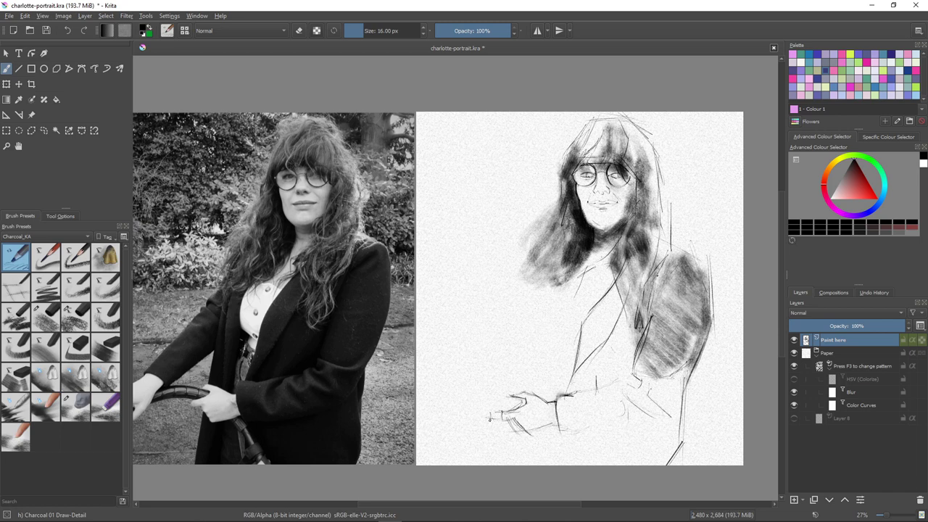
- Draw the curved handlebar to the left of the hand and the stem running down from it
left_click_drag(522, 399, 455, 388)
left_click_drag(546, 427, 561, 464)
left_click_drag(524, 397, 486, 390)
left_click_drag(509, 410, 463, 404)
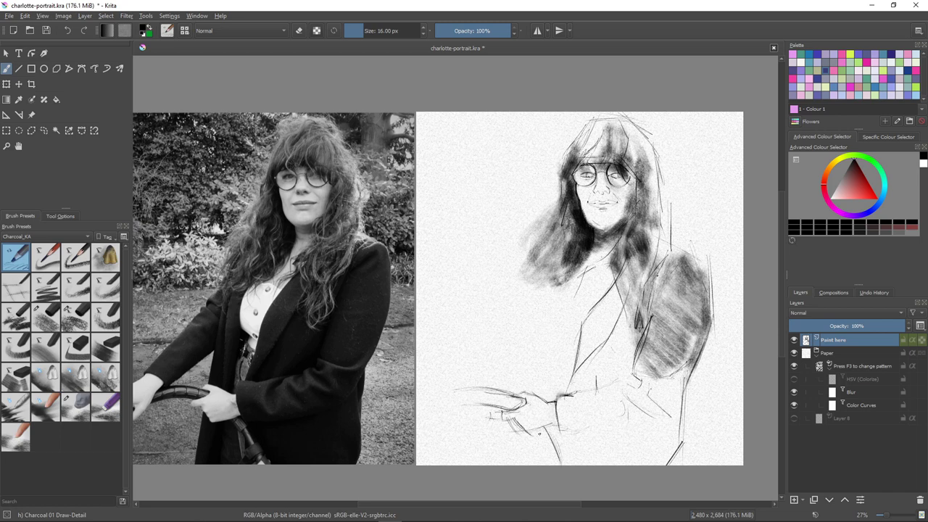
left_click_drag(549, 427, 582, 465)
mouse_move(554, 426)
left_mouse_down()
mouse_move(582, 464)
mouse_move(562, 462)
left_mouse_up()
left_click_drag(536, 430, 568, 465)
mouse_move(510, 408)
left_mouse_down()
mouse_move(452, 403)
mouse_move(494, 403)
left_mouse_up()
mouse_move(540, 428)
left_mouse_down()
mouse_move(566, 463)
mouse_move(491, 416)
mouse_move(498, 407)
left_mouse_up()
- Clean up the lines along the handlebar stem with a smaller eraser
key("slash")
key("bracketleft")
key("bracketleft")
key("bracketleft")
key("bracketleft")
key("bracketleft")
key("bracketleft")
key("bracketleft")
key("bracketleft")
left_click_drag(580, 464, 543, 429)
- Draw the shirt's left edge and waistline, then erase the misplaced outer line with Charcoal 24 Eraser-Blend at 59 px
left_click(16, 256)
left_click_drag(566, 280, 539, 324)
left_click_drag(545, 312, 539, 351)
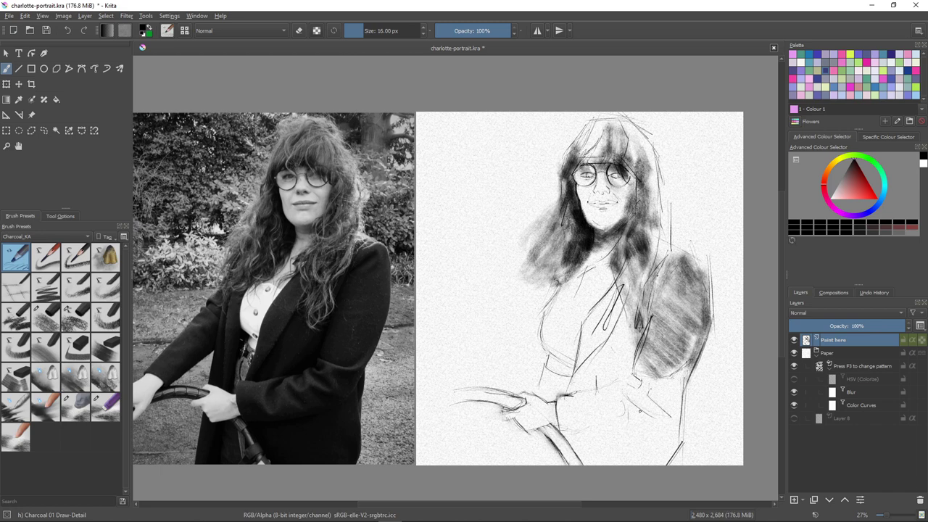
left_click_drag(554, 319, 559, 358)
mouse_move(557, 359)
left_mouse_down()
mouse_move(542, 323)
mouse_move(557, 380)
left_mouse_up()
left_click_drag(558, 375, 551, 402)
key("slash")
left_click_drag(541, 328, 541, 387)
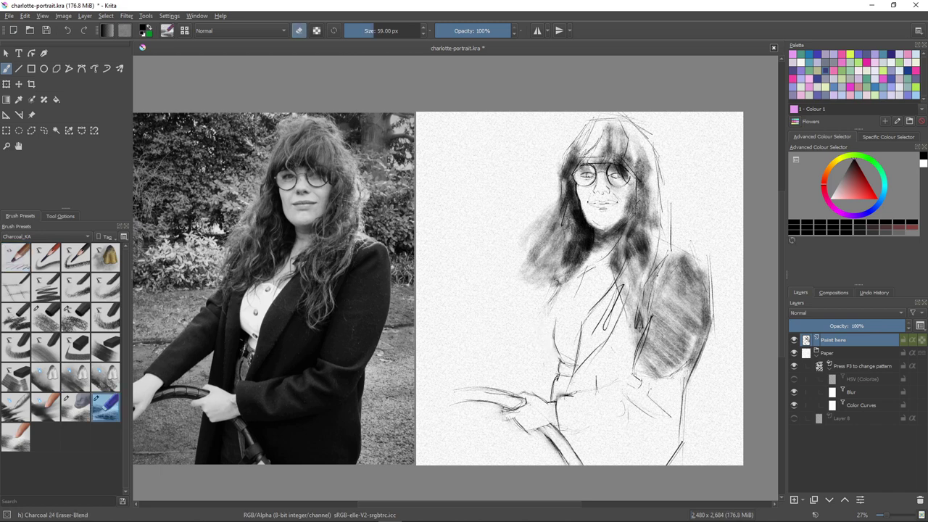
- Add the shirt's neckline and refine its left edge and belt area, alternating Charcoal 01 Draw-Detail and the blend eraser
key("slash")
mouse_move(573, 291)
left_mouse_down()
mouse_move(602, 296)
mouse_move(554, 326)
mouse_move(579, 361)
left_mouse_up()
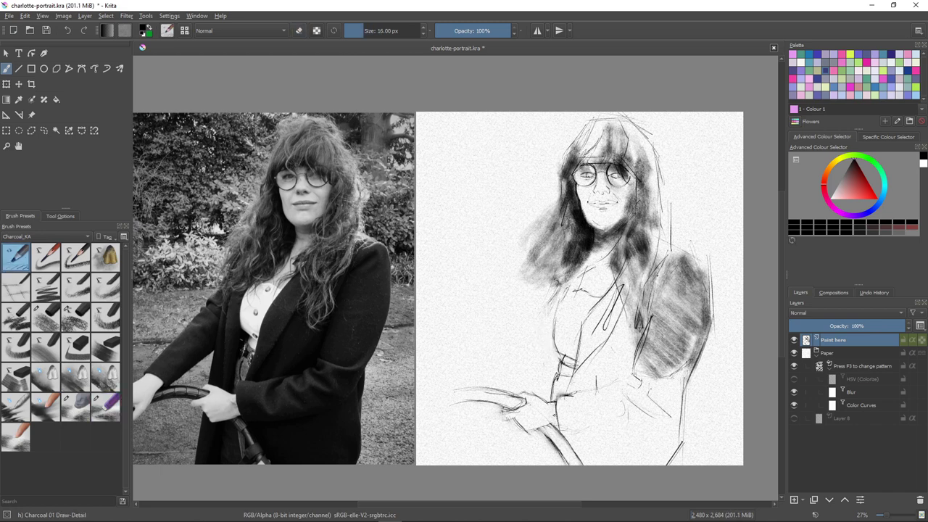
key("slash")
mouse_move(552, 311)
left_mouse_down()
mouse_move(554, 353)
mouse_move(578, 355)
left_mouse_up()
key("slash")
left_click_drag(555, 324, 554, 345)
left_click_drag(564, 350, 571, 364)
key("slash")
key("slash")
left_click_drag(576, 362, 544, 398)
- Draw the long vertical edges of the jacket's left front from the hair down past the hand
right_click(538, 209)
right_click(538, 209)
left_click_drag(567, 286, 536, 395)
left_click_drag(542, 309, 536, 398)
left_click_drag(548, 287, 522, 380)
left_click_drag(525, 325, 520, 395)
left_click_drag(530, 290, 509, 464)
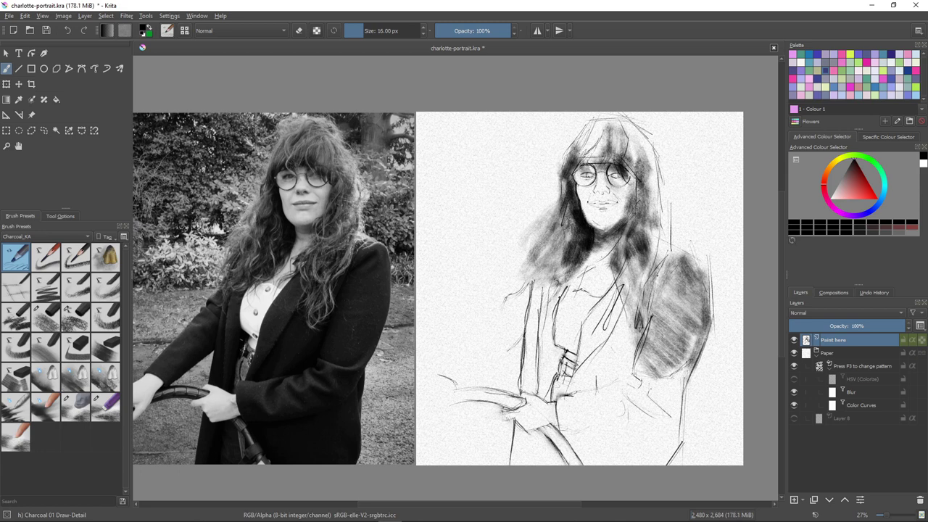
- Outline the left sleeve down to its cuff and sketch the hand beyond it
left_click_drag(523, 338, 461, 390)
mouse_move(496, 312)
left_mouse_down()
mouse_move(465, 345)
mouse_move(448, 395)
left_mouse_up()
left_click_drag(452, 387, 436, 410)
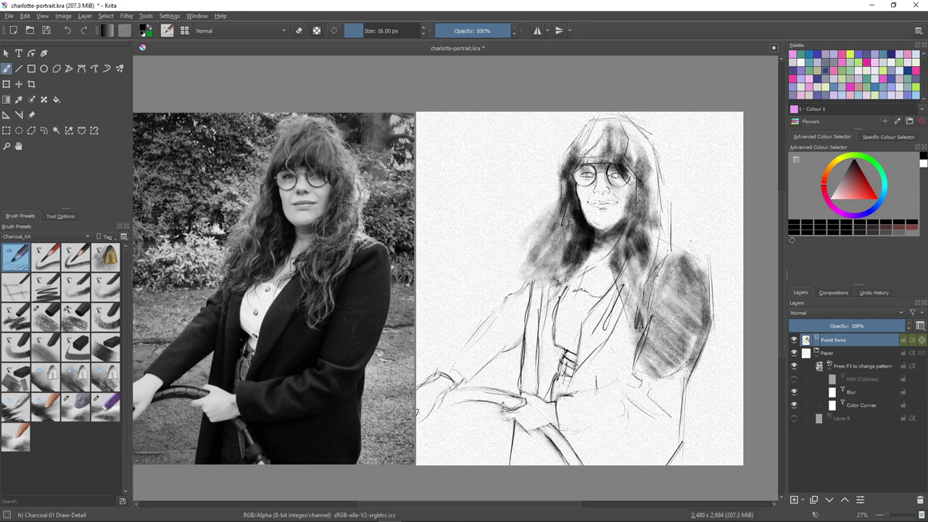
left_click_drag(495, 357, 458, 391)
left_click_drag(492, 312, 435, 376)
left_click_drag(483, 324, 459, 345)
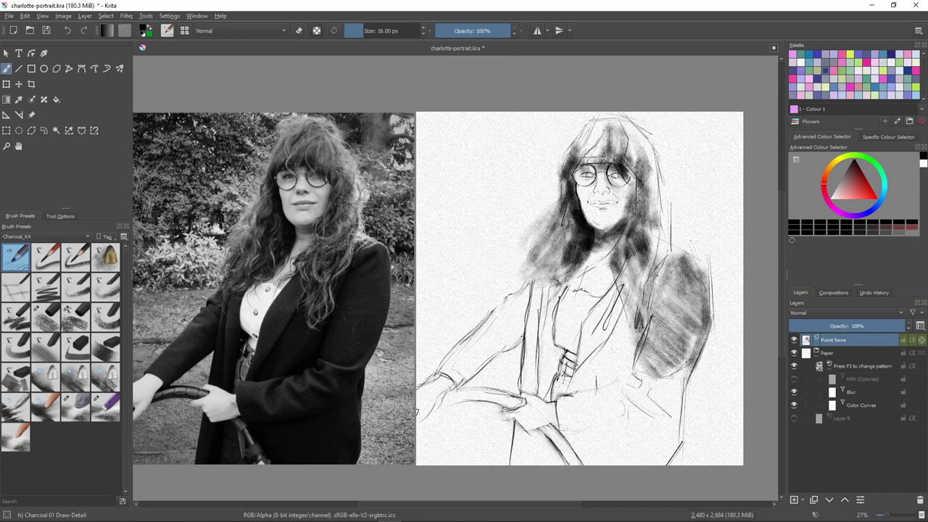
- Strengthen the left sleeve's contours and erase its doubled lines with Charcoal 24 Eraser-Blend at 59 px
left_click_drag(525, 333, 469, 383)
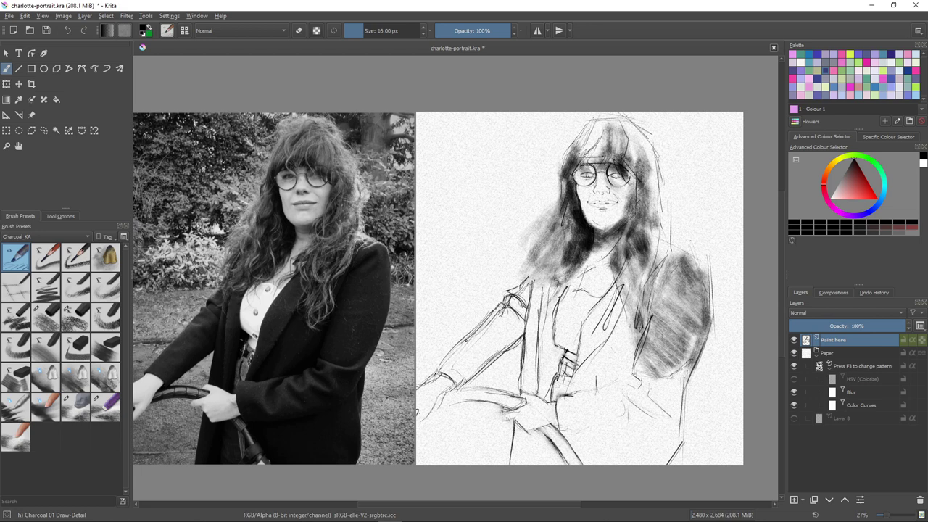
left_click_drag(493, 314, 455, 354)
key("slash")
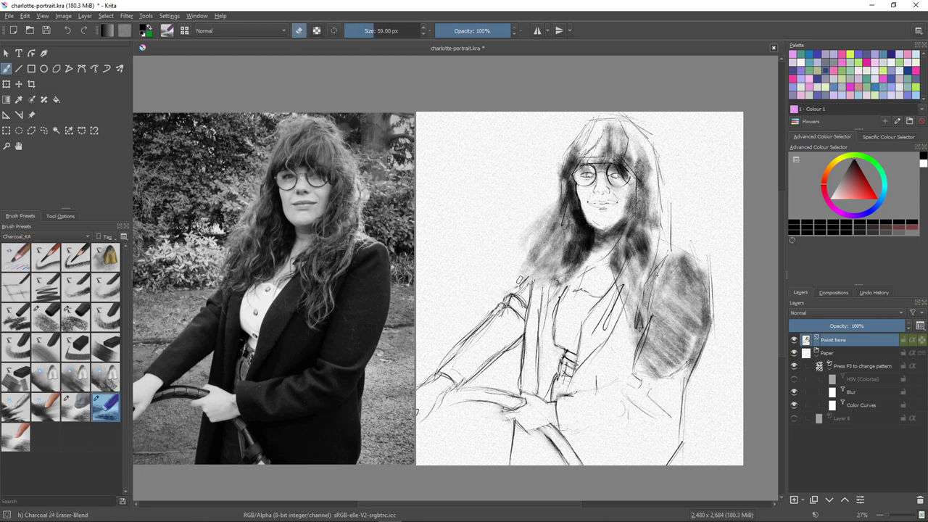
mouse_move(506, 299)
left_mouse_down()
mouse_move(439, 368)
mouse_move(470, 333)
left_mouse_up()
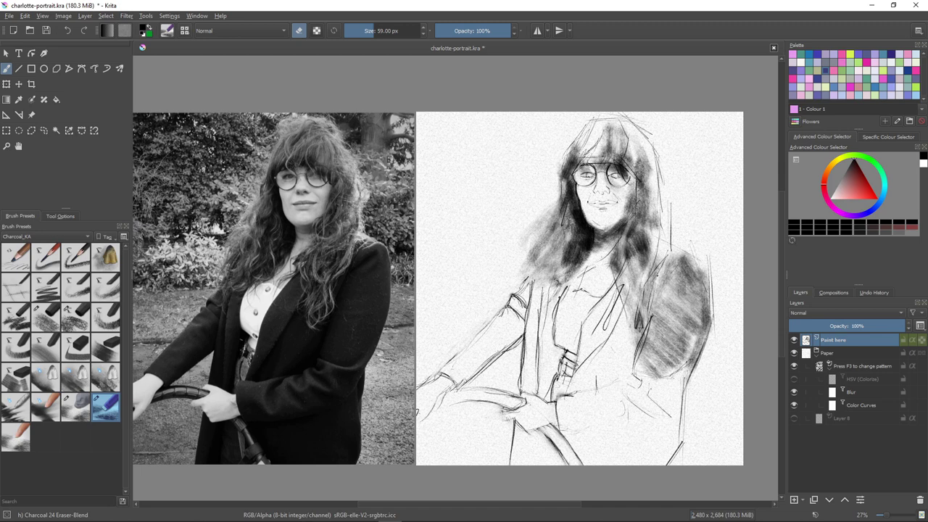
- Add a fold line to the jacket's left front and shade that front and the left sleeve with Charcoal 10 Willow BlockGrainy at 90 px
left_click(46, 316)
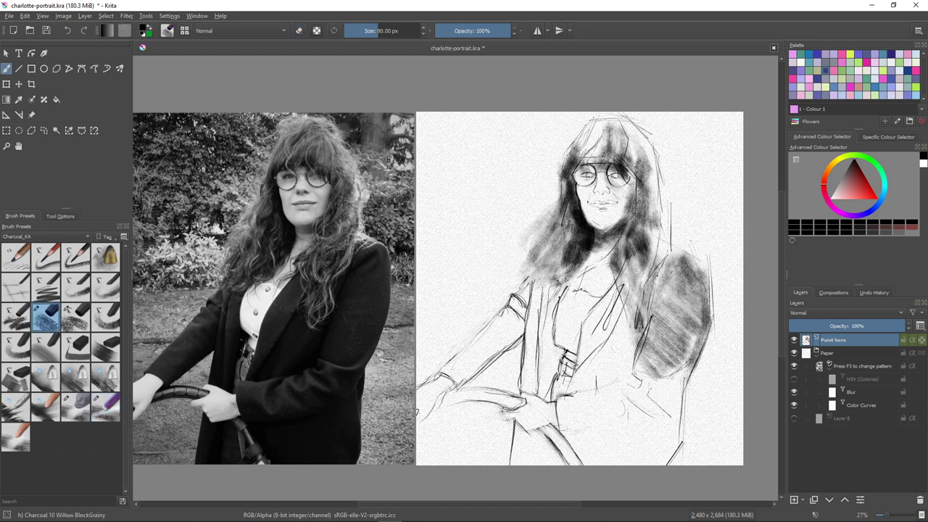
left_click(16, 258)
left_click_drag(537, 286, 535, 330)
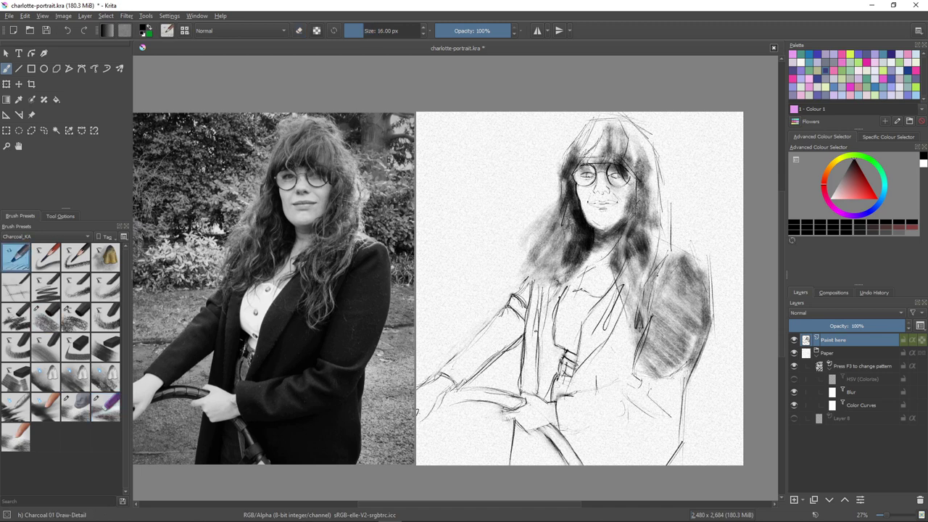
left_click(46, 317)
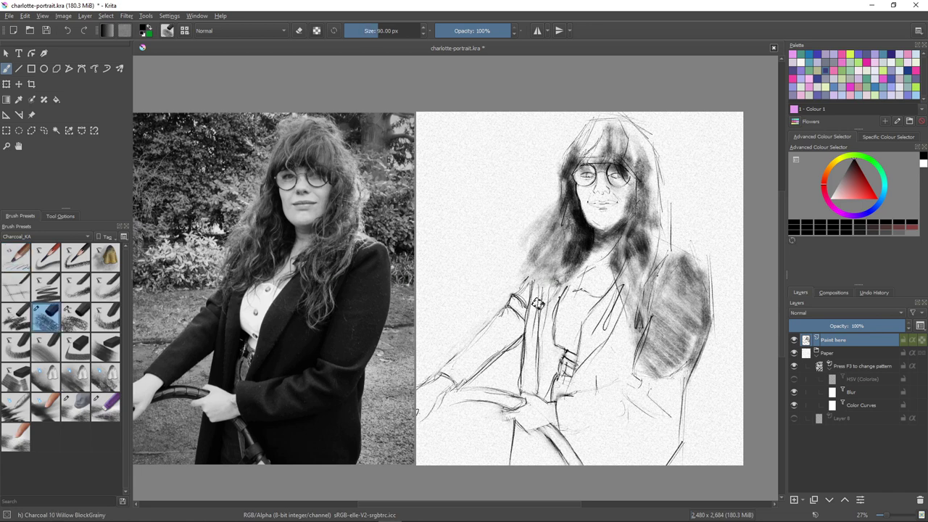
left_click_drag(539, 274, 531, 376)
mouse_move(532, 280)
left_mouse_down()
mouse_move(516, 299)
mouse_move(522, 326)
mouse_move(513, 330)
mouse_move(555, 364)
mouse_move(566, 348)
mouse_move(536, 372)
mouse_move(504, 310)
mouse_move(522, 329)
mouse_move(496, 325)
mouse_move(504, 339)
mouse_move(495, 322)
mouse_move(516, 324)
mouse_move(478, 360)
mouse_move(527, 318)
mouse_move(467, 360)
mouse_move(483, 340)
mouse_move(449, 373)
mouse_move(473, 364)
mouse_move(457, 384)
mouse_move(525, 329)
mouse_move(460, 380)
mouse_move(451, 363)
mouse_move(460, 380)
mouse_move(534, 319)
mouse_move(531, 390)
left_mouse_up()
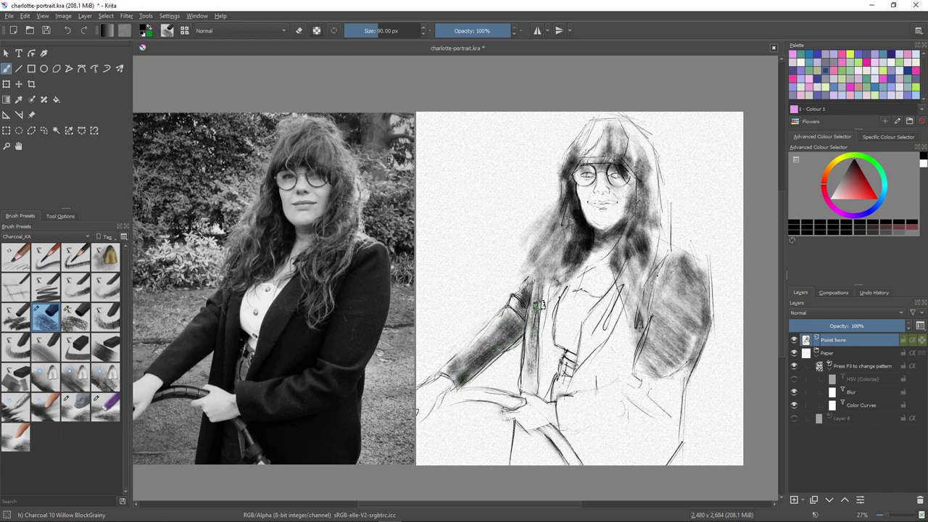
mouse_move(555, 293)
left_mouse_down()
mouse_move(550, 350)
mouse_move(551, 280)
mouse_move(544, 331)
mouse_move(563, 351)
mouse_move(546, 387)
mouse_move(551, 358)
mouse_move(543, 398)
mouse_move(540, 353)
mouse_move(542, 397)
left_mouse_up()
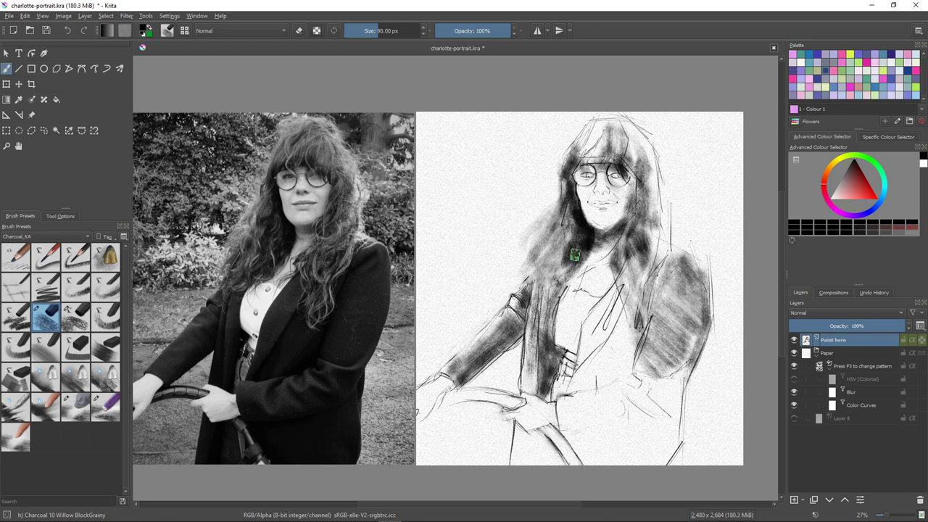
- Darken the hair over the left shoulder and shade the jacket's right lapel and front at 90 px
mouse_move(592, 248)
left_mouse_down()
mouse_move(554, 294)
mouse_move(574, 262)
mouse_move(564, 290)
mouse_move(573, 270)
mouse_move(572, 250)
mouse_move(561, 275)
mouse_move(571, 214)
mouse_move(542, 270)
left_mouse_up()
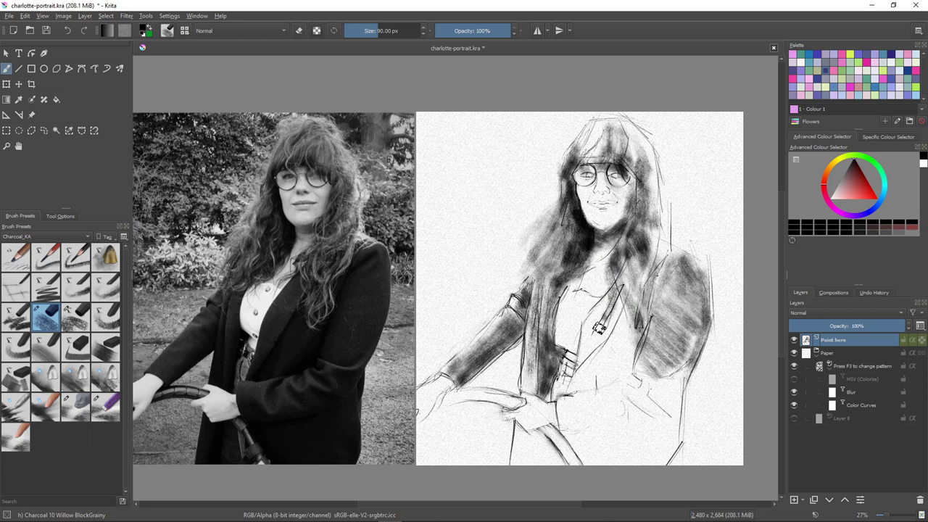
mouse_move(604, 326)
left_mouse_down()
mouse_move(610, 304)
mouse_move(589, 341)
mouse_move(609, 298)
mouse_move(586, 343)
mouse_move(618, 309)
mouse_move(628, 352)
left_mouse_up()
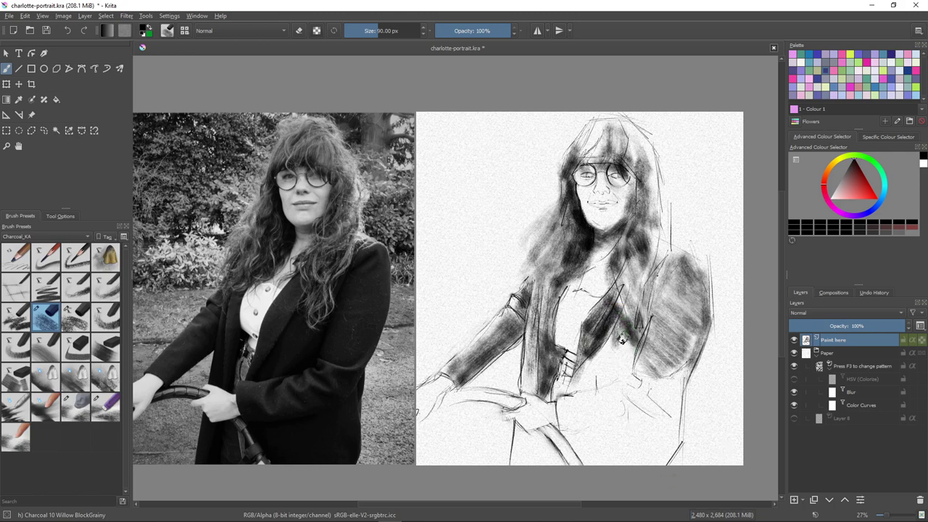
mouse_move(622, 308)
left_mouse_down()
mouse_move(630, 334)
mouse_move(621, 335)
mouse_move(622, 366)
mouse_move(599, 341)
mouse_move(618, 355)
mouse_move(592, 354)
mouse_move(618, 328)
mouse_move(589, 383)
mouse_move(616, 334)
mouse_move(595, 388)
left_mouse_up()
- Enlarge the Charcoal 10 Willow BlockGrainy brush to 135 px and shade the right sleeve, forearm and lower jacket
key("bracketright")
key("bracketright")
key("bracketright")
key("bracketright")
key("bracketright")
key("bracketright")
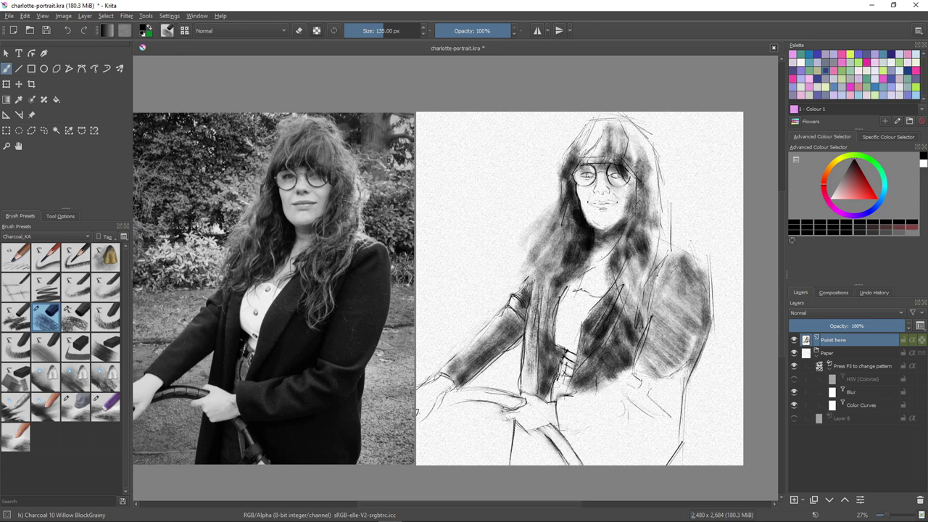
left_click_drag(656, 278, 632, 371)
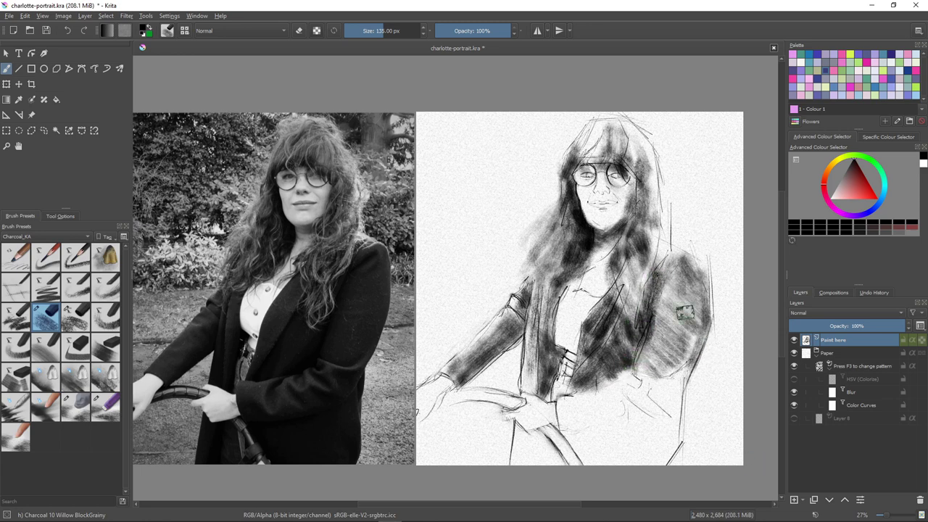
mouse_move(696, 296)
left_mouse_down()
mouse_move(694, 329)
mouse_move(701, 302)
mouse_move(644, 375)
mouse_move(685, 394)
mouse_move(689, 370)
mouse_move(654, 395)
mouse_move(670, 388)
mouse_move(650, 389)
mouse_move(682, 395)
mouse_move(676, 419)
mouse_move(679, 393)
mouse_move(689, 477)
mouse_move(659, 413)
mouse_move(672, 414)
mouse_move(671, 401)
mouse_move(679, 454)
mouse_move(662, 480)
mouse_move(656, 415)
mouse_move(640, 418)
mouse_move(655, 405)
mouse_move(664, 435)
mouse_move(647, 430)
mouse_move(668, 451)
mouse_move(644, 433)
mouse_move(670, 403)
mouse_move(617, 452)
mouse_move(624, 455)
mouse_move(585, 449)
mouse_move(582, 458)
mouse_move(600, 397)
mouse_move(590, 406)
mouse_move(602, 427)
mouse_move(568, 421)
mouse_move(579, 431)
mouse_move(604, 405)
mouse_move(624, 425)
mouse_move(635, 393)
mouse_move(656, 393)
mouse_move(630, 454)
mouse_move(656, 417)
mouse_move(589, 448)
mouse_move(569, 433)
mouse_move(574, 460)
mouse_move(584, 450)
mouse_move(618, 462)
mouse_move(628, 455)
mouse_move(604, 421)
mouse_move(655, 448)
mouse_move(634, 421)
mouse_move(665, 447)
mouse_move(638, 409)
mouse_move(651, 412)
mouse_move(646, 429)
mouse_move(580, 457)
left_mouse_up()
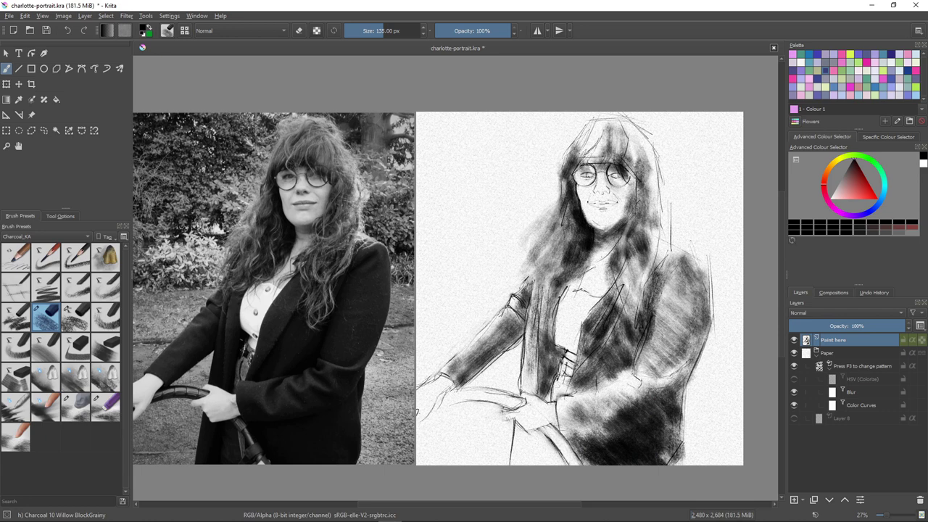
- Shade the trousers below the hand at 135 px, and the background right of the figure with the brush enlarged to 188 px
mouse_move(535, 448)
left_mouse_down()
mouse_move(570, 477)
mouse_move(516, 422)
mouse_move(545, 478)
mouse_move(516, 430)
mouse_move(519, 470)
left_mouse_up()
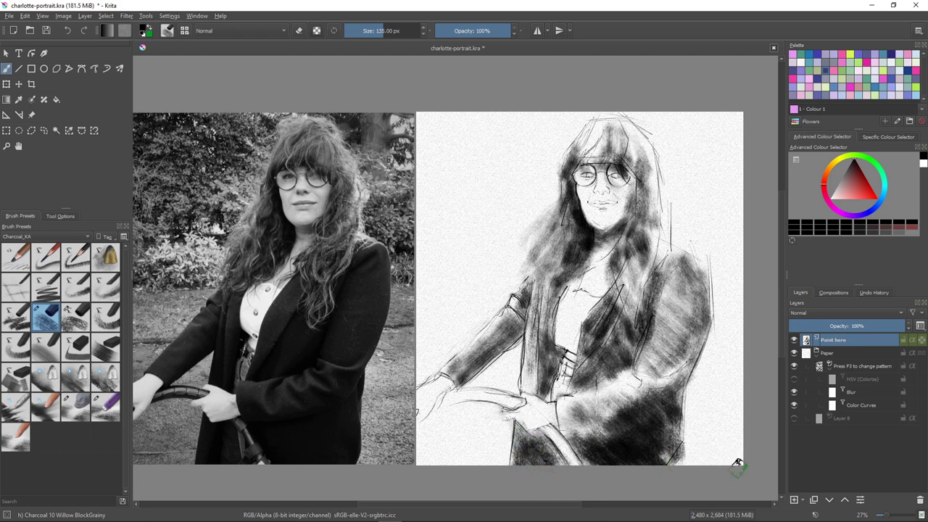
mouse_move(684, 307)
left_mouse_down()
mouse_move(700, 283)
mouse_move(693, 341)
mouse_move(701, 324)
mouse_move(689, 354)
mouse_move(682, 348)
mouse_move(666, 372)
mouse_move(687, 359)
left_mouse_up()
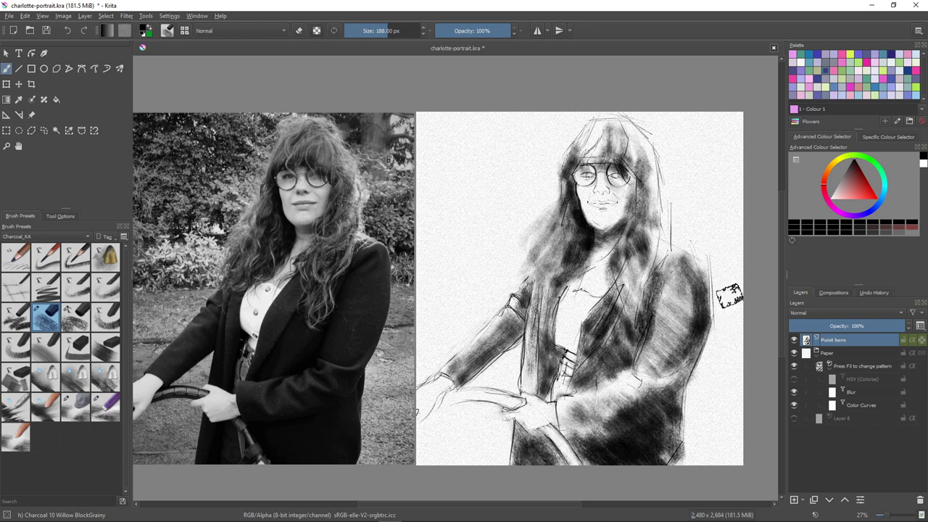
mouse_move(728, 296)
left_mouse_down()
mouse_move(752, 392)
mouse_move(725, 289)
mouse_move(740, 371)
mouse_move(722, 315)
mouse_move(711, 377)
mouse_move(712, 318)
mouse_move(696, 389)
left_mouse_up()
mouse_move(727, 438)
left_mouse_down()
mouse_move(718, 362)
mouse_move(754, 469)
mouse_move(735, 446)
mouse_move(693, 430)
mouse_move(685, 455)
left_mouse_up()
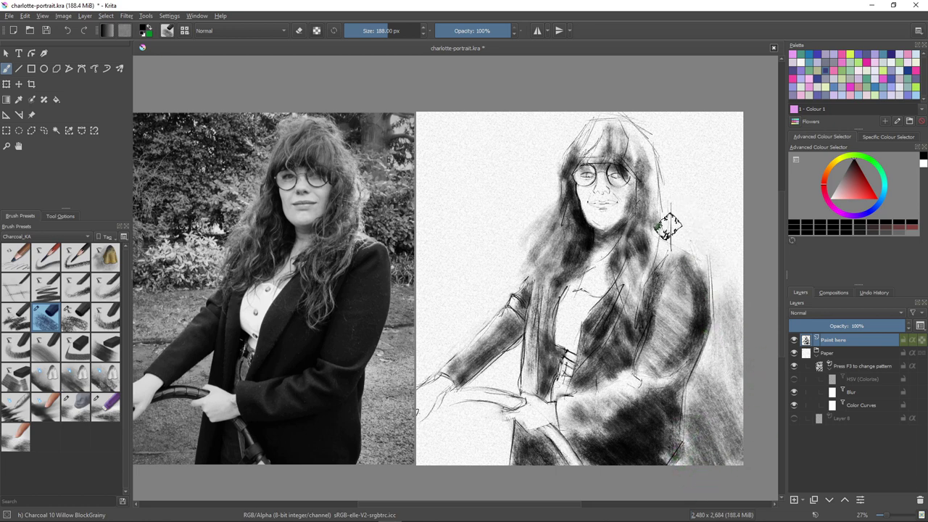
mouse_move(671, 171)
left_mouse_down()
mouse_move(676, 194)
mouse_move(666, 160)
mouse_move(677, 245)
mouse_move(673, 234)
mouse_move(697, 240)
mouse_move(677, 208)
mouse_move(726, 239)
mouse_move(695, 196)
mouse_move(695, 171)
mouse_move(737, 192)
mouse_move(689, 137)
mouse_move(637, 101)
mouse_move(714, 155)
mouse_move(691, 87)
left_mouse_up()
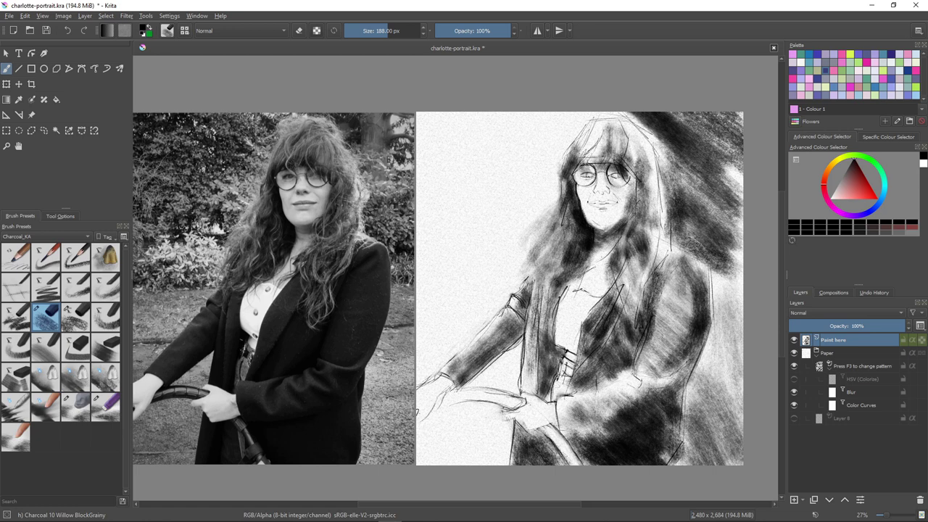
mouse_move(648, 112)
left_mouse_down()
mouse_move(681, 158)
mouse_move(650, 113)
mouse_move(674, 156)
mouse_move(621, 102)
mouse_move(670, 120)
mouse_move(764, 201)
mouse_move(705, 184)
mouse_move(760, 290)
mouse_move(703, 243)
mouse_move(721, 257)
mouse_move(722, 306)
mouse_move(711, 258)
mouse_move(722, 261)
mouse_move(752, 325)
mouse_move(725, 310)
mouse_move(732, 369)
left_mouse_up()
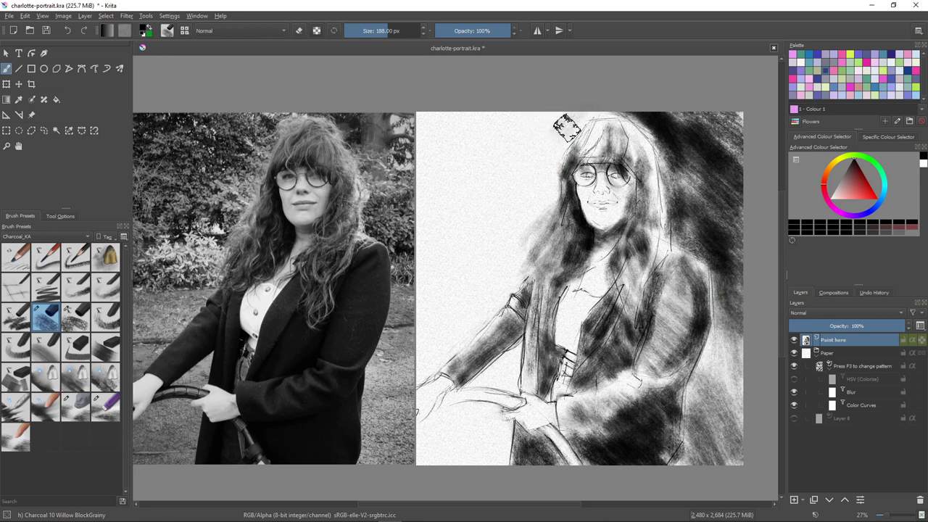
- Shade the background above the head and down the left side to behind the handlebar at 188 px
mouse_move(567, 129)
left_mouse_down()
mouse_move(586, 111)
mouse_move(544, 163)
mouse_move(566, 129)
mouse_move(546, 174)
mouse_move(551, 150)
left_mouse_up()
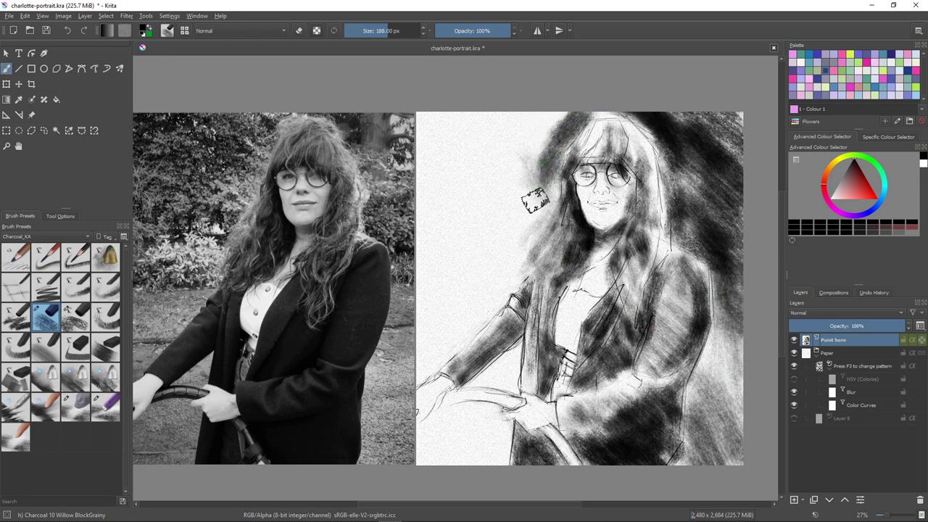
mouse_move(535, 201)
left_mouse_down()
mouse_move(547, 232)
mouse_move(497, 193)
mouse_move(518, 278)
mouse_move(496, 265)
left_mouse_up()
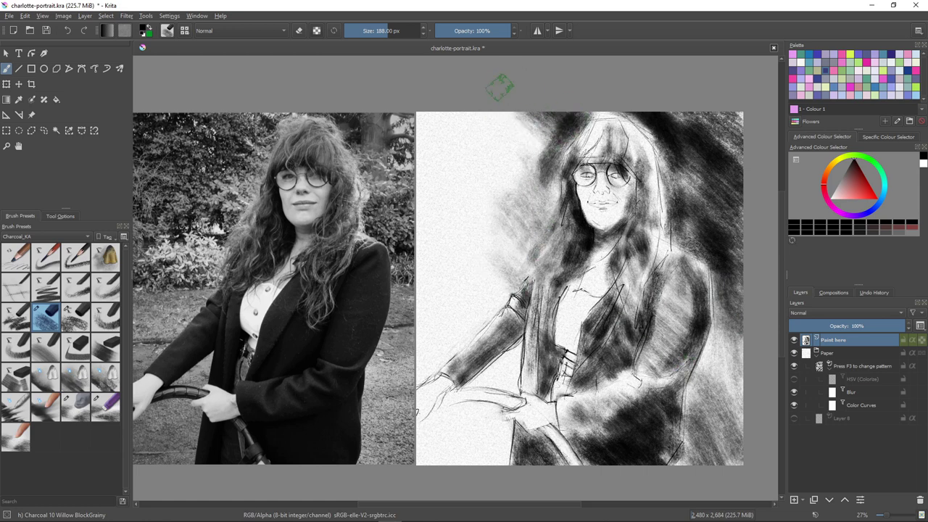
mouse_move(500, 87)
left_mouse_down()
mouse_move(493, 124)
mouse_move(510, 145)
mouse_move(454, 150)
mouse_move(507, 218)
mouse_move(423, 195)
mouse_move(457, 303)
left_mouse_up()
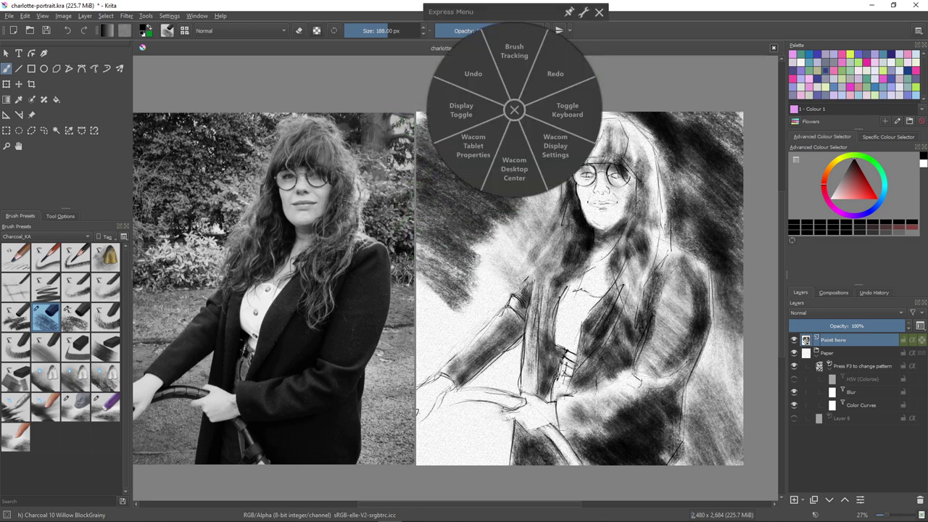
left_click(514, 110)
left_click_drag(429, 114, 404, 119)
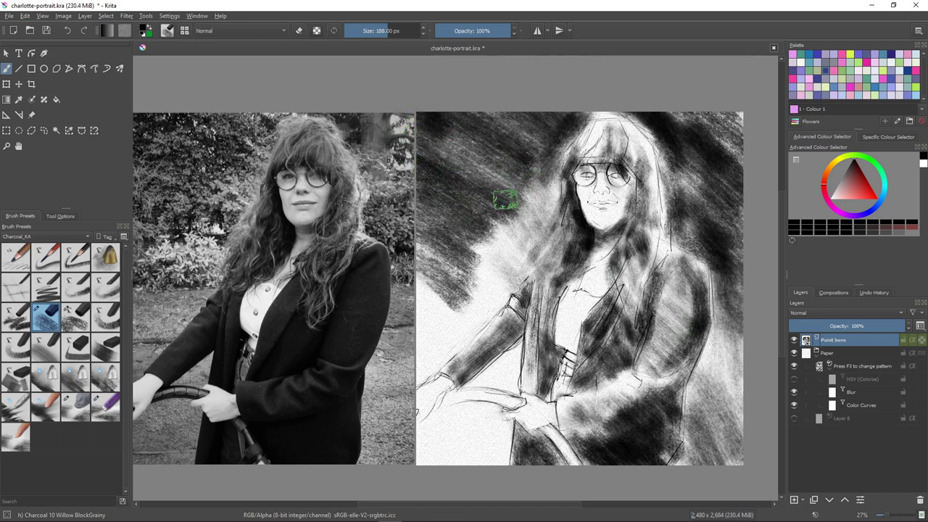
mouse_move(496, 216)
left_mouse_down()
mouse_move(475, 252)
mouse_move(489, 272)
mouse_move(483, 267)
mouse_move(473, 285)
mouse_move(501, 310)
mouse_move(433, 290)
mouse_move(471, 319)
mouse_move(450, 321)
mouse_move(458, 358)
mouse_move(403, 336)
mouse_move(427, 361)
mouse_move(397, 367)
mouse_move(517, 343)
mouse_move(517, 367)
mouse_move(483, 354)
mouse_move(505, 380)
mouse_move(450, 377)
mouse_move(503, 435)
mouse_move(444, 415)
mouse_move(463, 451)
mouse_move(410, 460)
left_mouse_up()
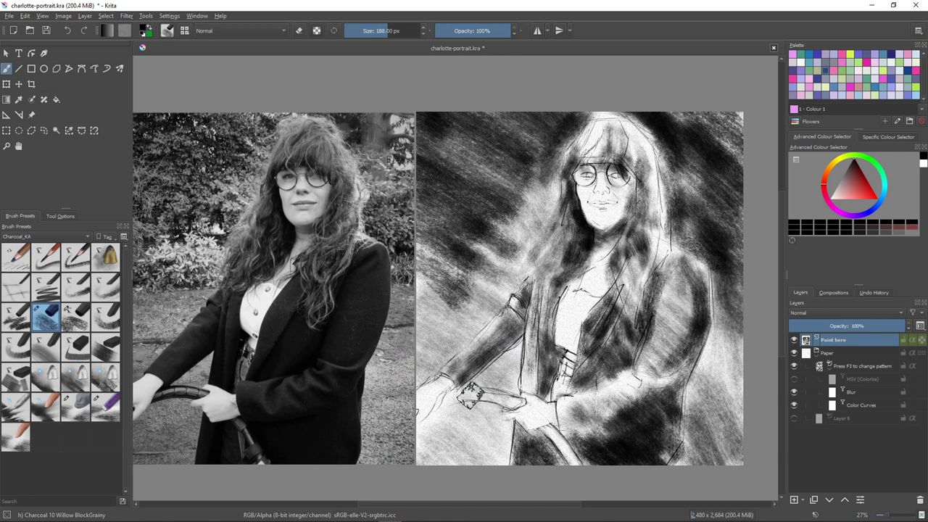
- Reduce the brush to 63 px and shade the curved handlebar, the tube below the hand and the lips
key("[")
key("bracketleft")
key("bracketleft")
key("bracketleft")
key("bracketleft")
key("bracketleft")
key("bracketleft")
key("bracketleft")
key("bracketleft")
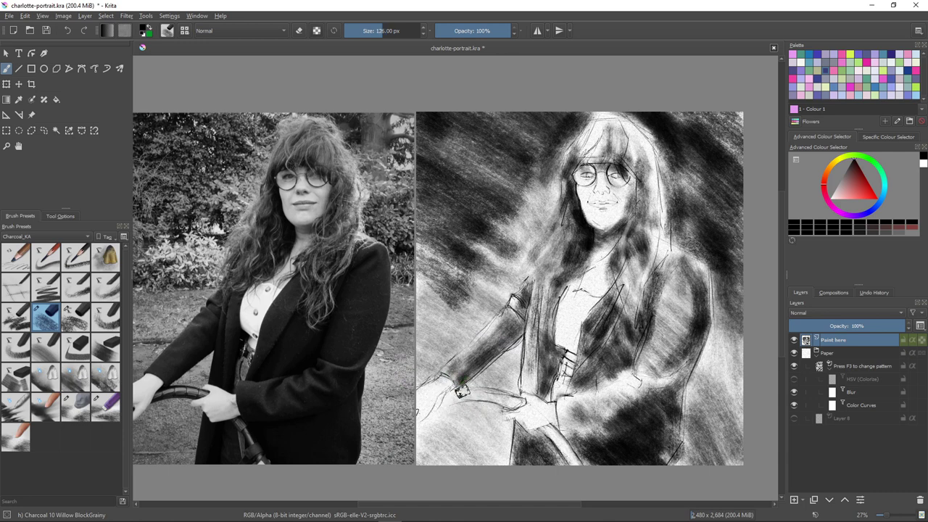
mouse_move(484, 394)
left_mouse_down()
mouse_move(460, 394)
mouse_move(494, 396)
mouse_move(440, 399)
left_mouse_up()
key("bracketleft")
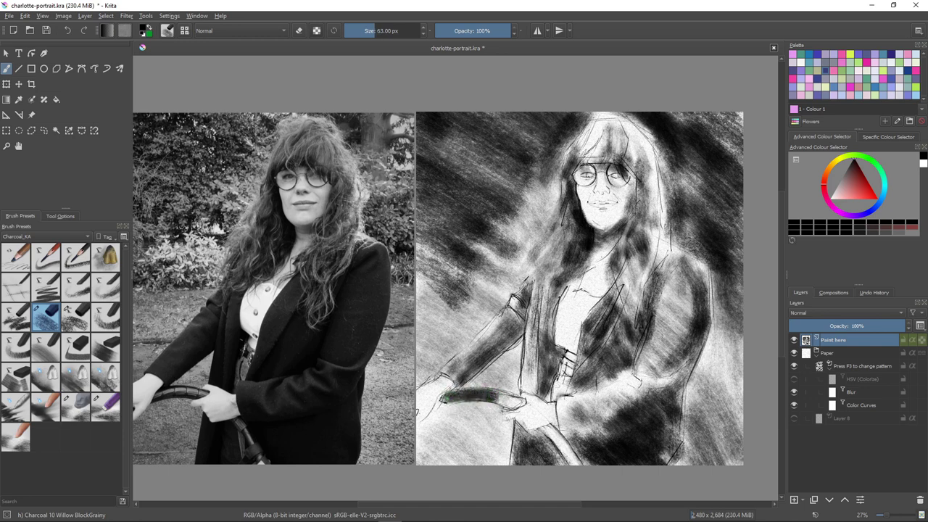
mouse_move(519, 398)
left_mouse_down()
mouse_move(492, 400)
mouse_move(522, 401)
mouse_move(575, 470)
mouse_move(552, 436)
mouse_move(592, 469)
mouse_move(561, 443)
mouse_move(567, 468)
mouse_move(550, 435)
left_mouse_up()
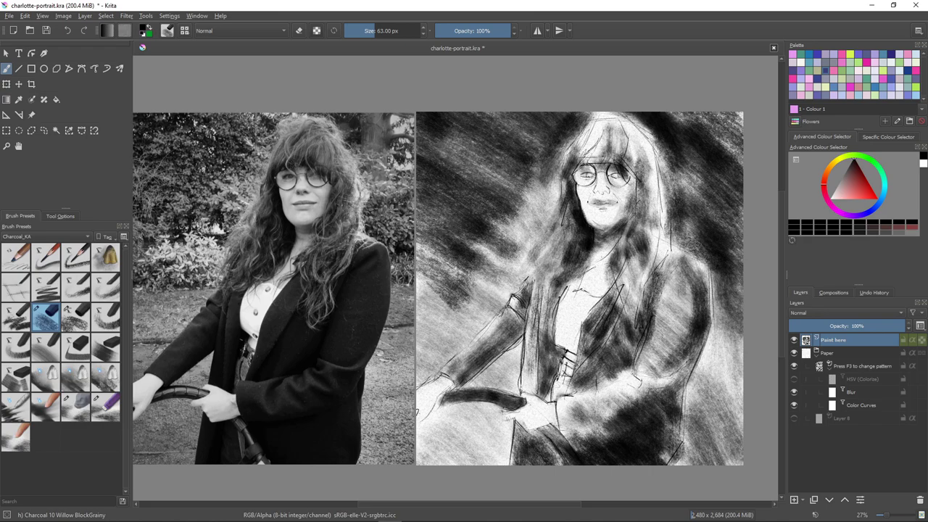
- Try to darken the left part of the upper lip with the brush reduced to 26 px
left_click_drag(590, 226, 718, 191)
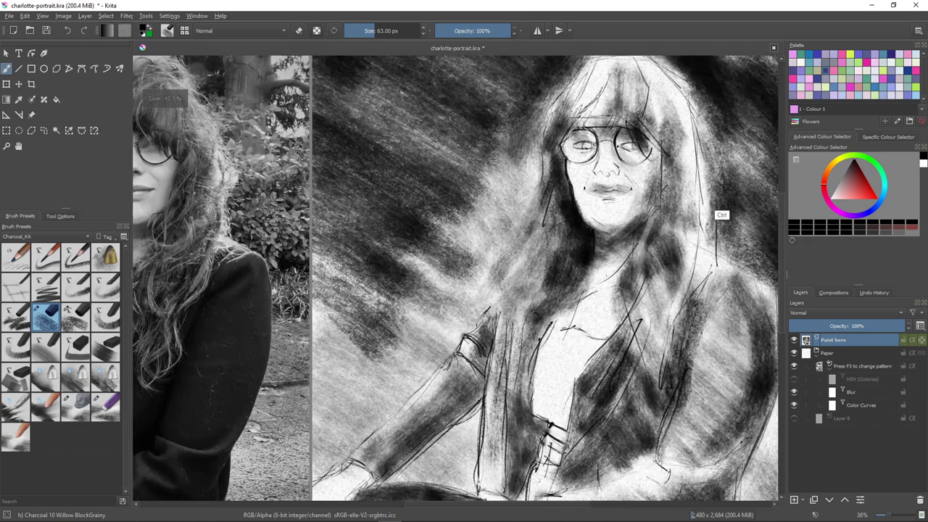
scroll(573, 276, "up", 5)
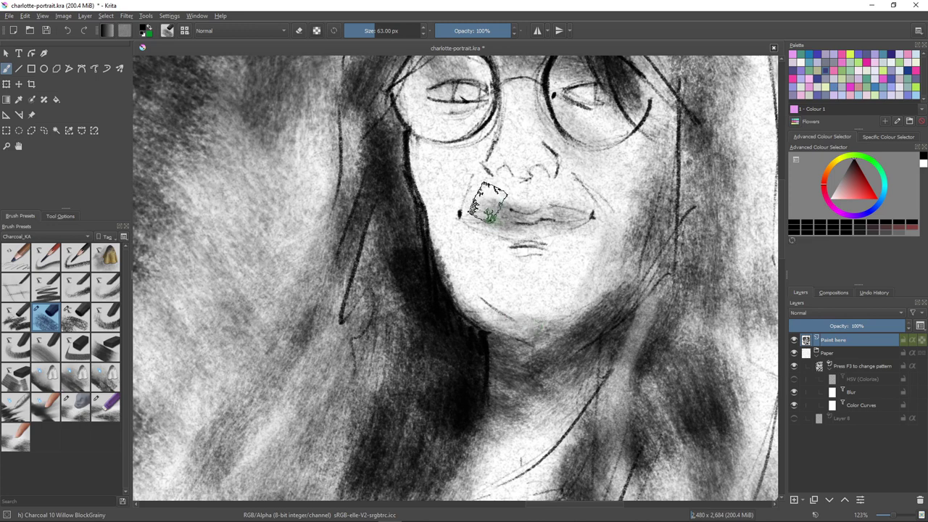
key("bracketleft")
key("bracketleft")
key("bracketleft")
key("bracketleft")
key("bracketleft")
key("bracketleft")
key("bracketleft")
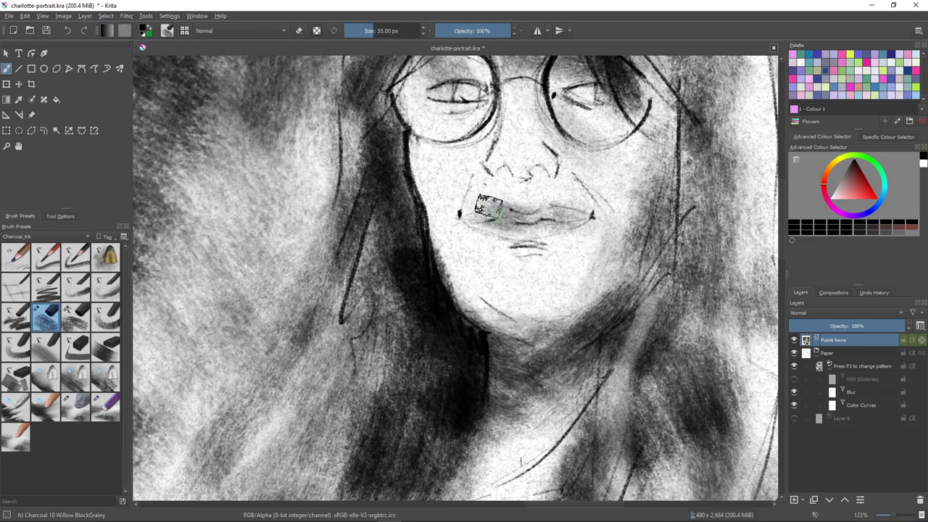
left_click_drag(475, 201, 496, 202)
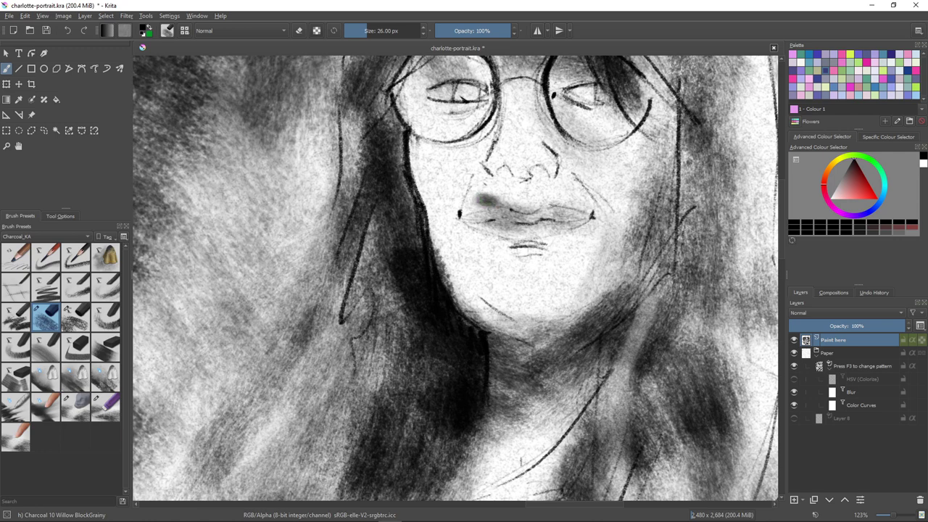
key("ctrl+z")
- Erase the smudges around the lips and clean up the hand on the handlebar with Charcoal 24 Eraser-Blend at 26 px
left_click(106, 407)
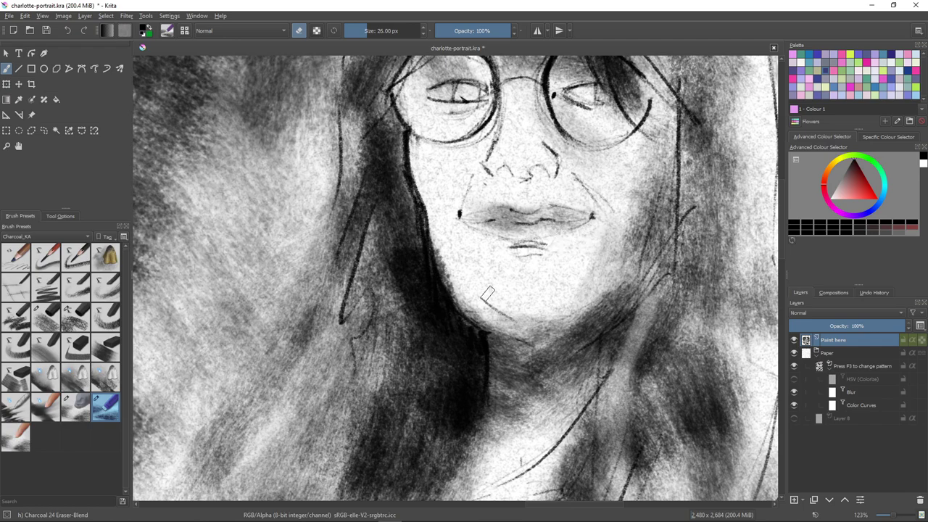
left_click_drag(506, 300, 317, 399)
left_click_drag(424, 397, 436, 298)
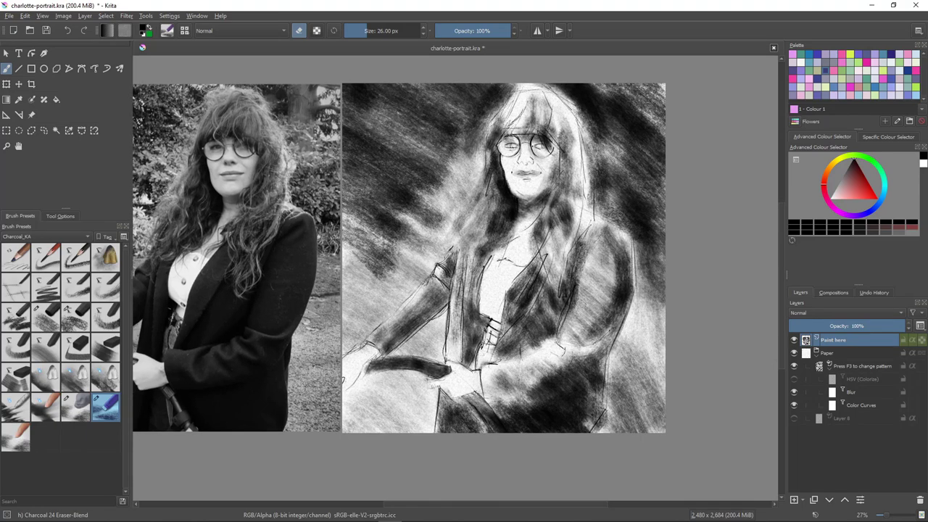
mouse_move(453, 380)
left_mouse_down()
mouse_move(475, 392)
mouse_move(459, 374)
left_mouse_up()
scroll(471, 401, "up", 2)
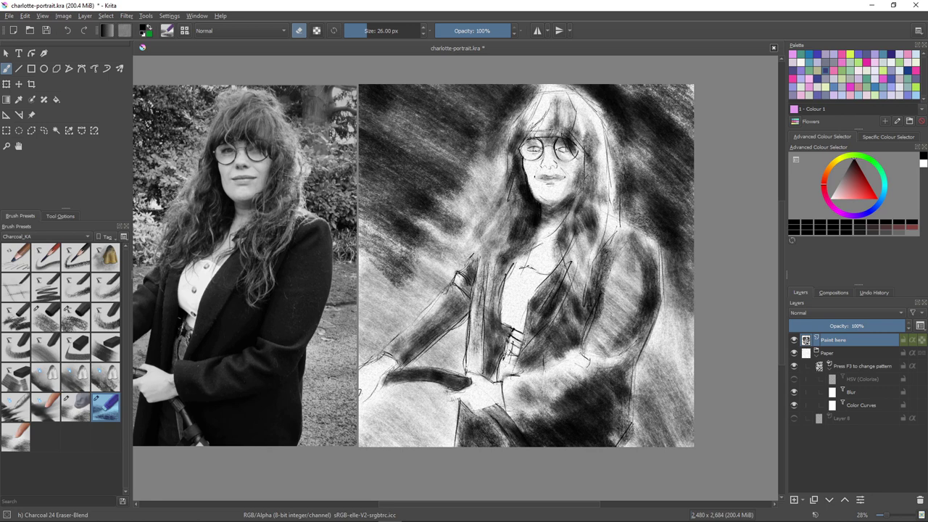
- Darken the jacket's lower right edge with Charcoal 10 Willow BlockGrainy at 118 px
left_click(105, 317)
left_click(46, 317)
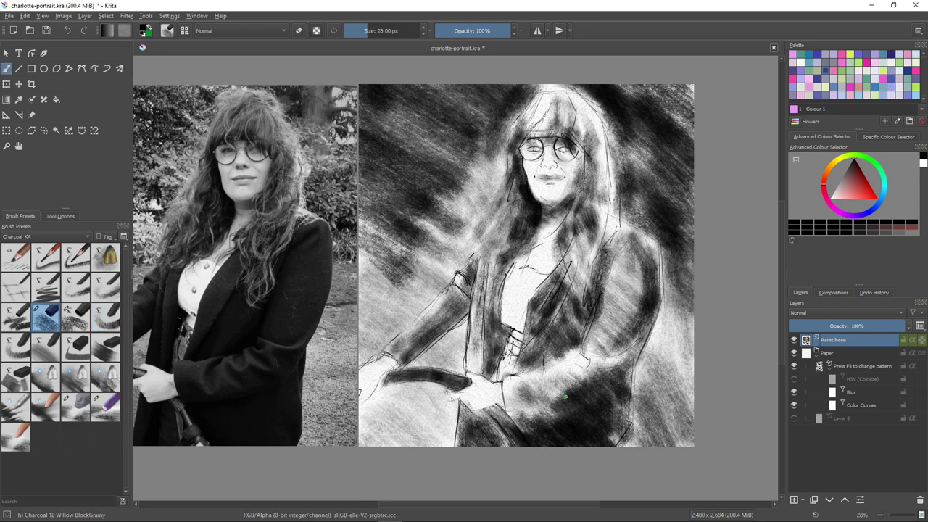
key("bracketright")
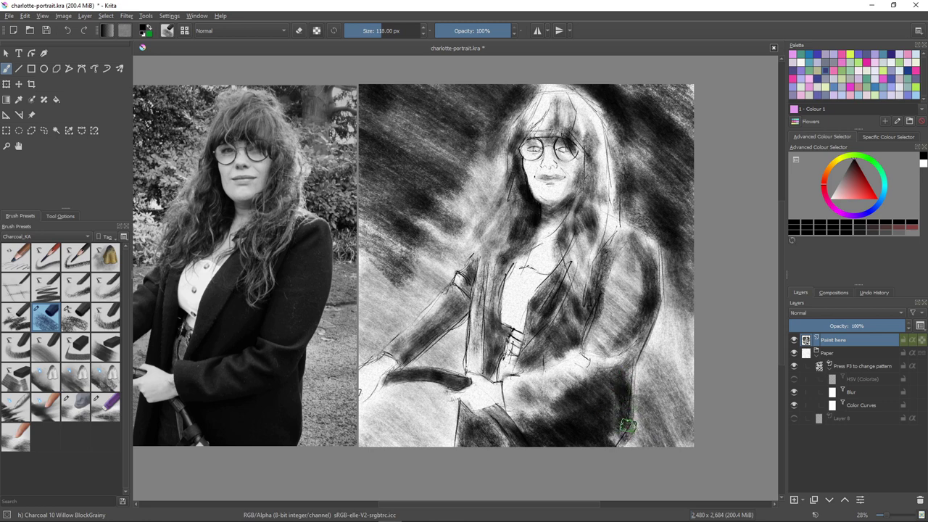
mouse_move(627, 426)
left_mouse_down()
mouse_move(608, 448)
mouse_move(637, 414)
left_mouse_up()
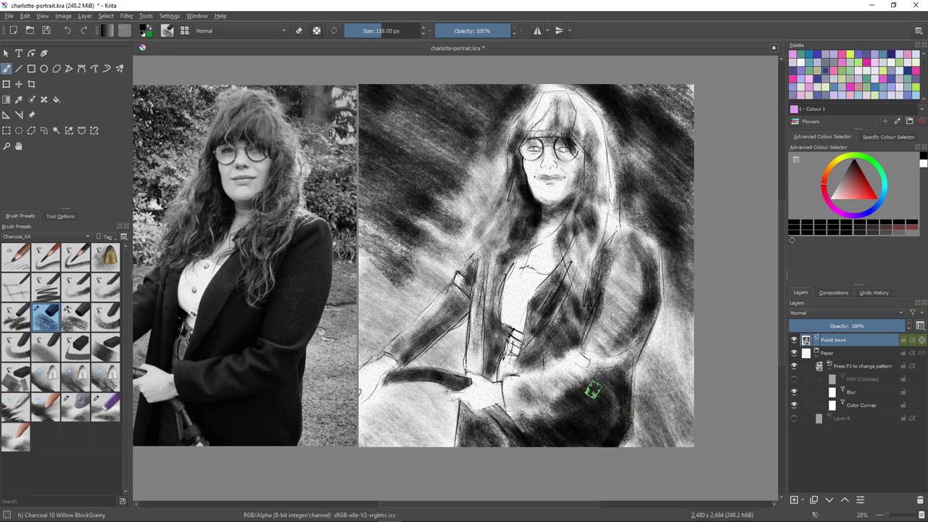
- Reduce the brush to 78 px and darken the lower edge of the right upper sleeve along the elbow fold
key("bracketleft")
key("bracketleft")
key("bracketleft")
key("bracketleft")
key("bracketleft")
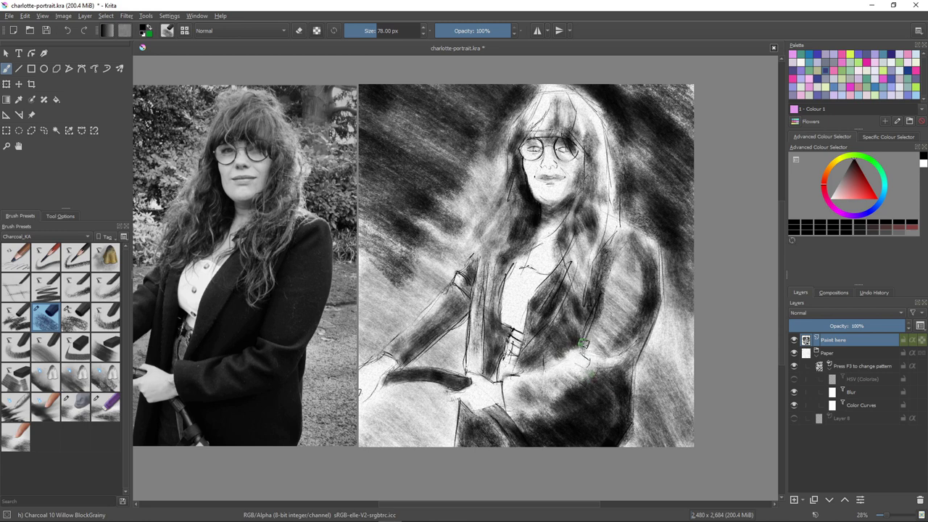
mouse_move(584, 343)
left_mouse_down()
mouse_move(624, 354)
mouse_move(637, 324)
mouse_move(630, 336)
left_mouse_up()
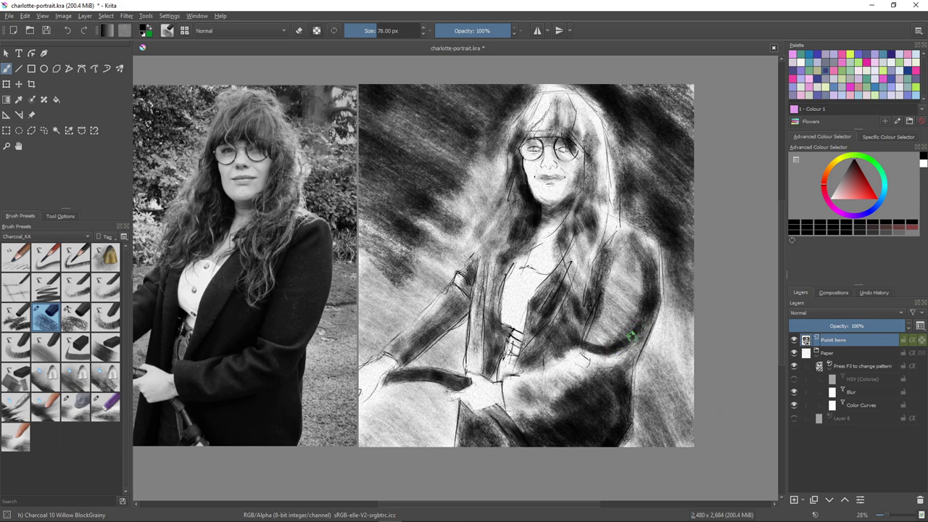
- Enlarge the brush to 215 px and fill the right upper sleeve with dark shading
key("bracketright")
key("bracketright")
key("bracketright")
key("bracketright")
key("bracketright")
key("bracketright")
key("bracketright")
key("bracketright")
key("bracketright")
key("bracketright")
key("bracketright")
key("bracketright")
key("bracketright")
key("bracketright")
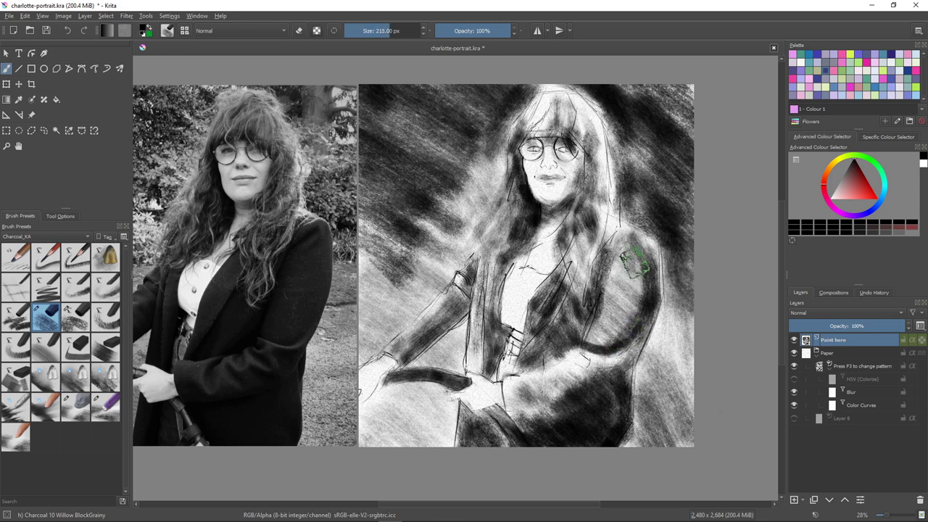
mouse_move(633, 265)
left_mouse_down()
mouse_move(644, 305)
mouse_move(636, 258)
mouse_move(636, 308)
mouse_move(632, 285)
mouse_move(607, 335)
mouse_move(620, 318)
mouse_move(596, 340)
mouse_move(633, 285)
left_mouse_up()
- Reduce the brush to 78 px and deepen the right sleeve's inner side, shoulder edge and elbow fold
key("bracketleft")
key("bracketleft")
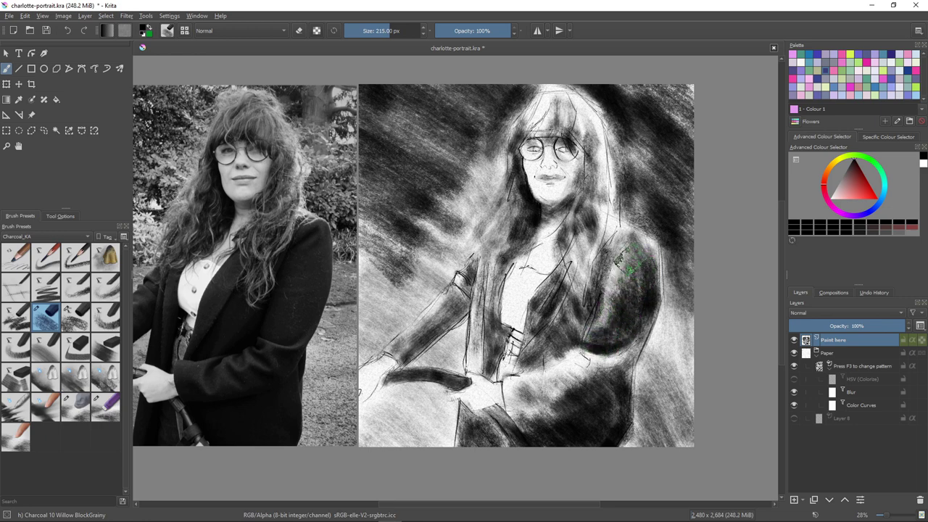
key("bracketleft")
key("bracketleft")
key("bracketleft")
key("bracketleft")
key("bracketleft")
key("bracketleft")
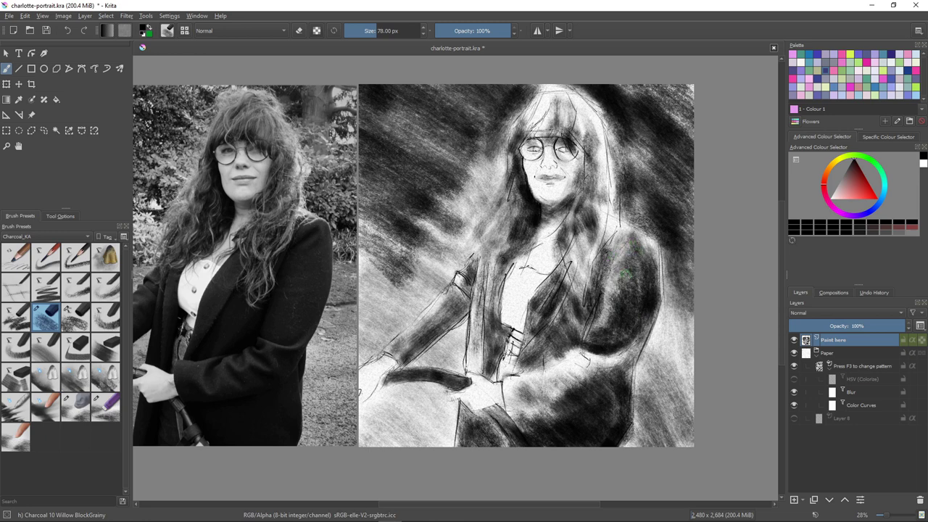
mouse_move(631, 265)
left_mouse_down()
mouse_move(598, 305)
mouse_move(606, 284)
mouse_move(620, 271)
mouse_move(625, 277)
mouse_move(619, 300)
mouse_move(608, 314)
left_mouse_up()
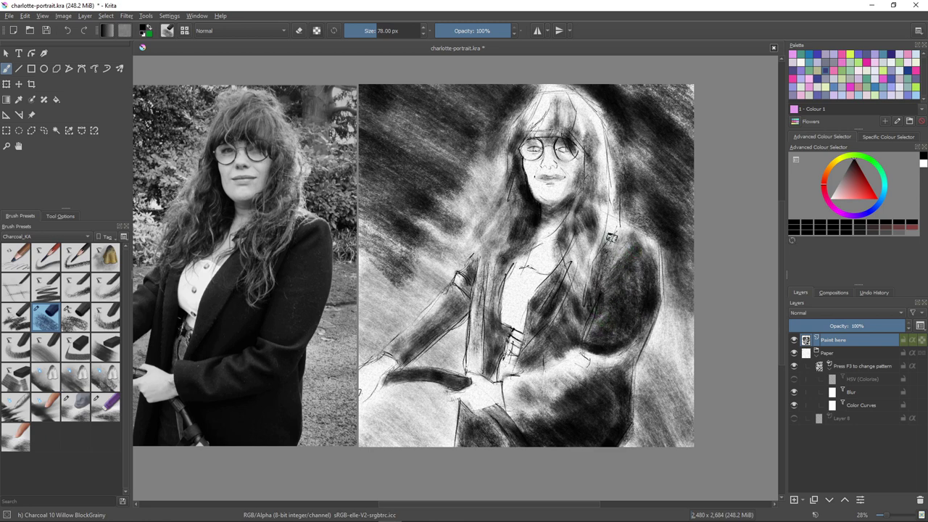
mouse_move(612, 238)
left_mouse_down()
mouse_move(631, 258)
mouse_move(625, 274)
mouse_move(616, 258)
mouse_move(645, 243)
mouse_move(652, 266)
mouse_move(646, 242)
mouse_move(649, 277)
mouse_move(646, 243)
mouse_move(627, 254)
left_mouse_up()
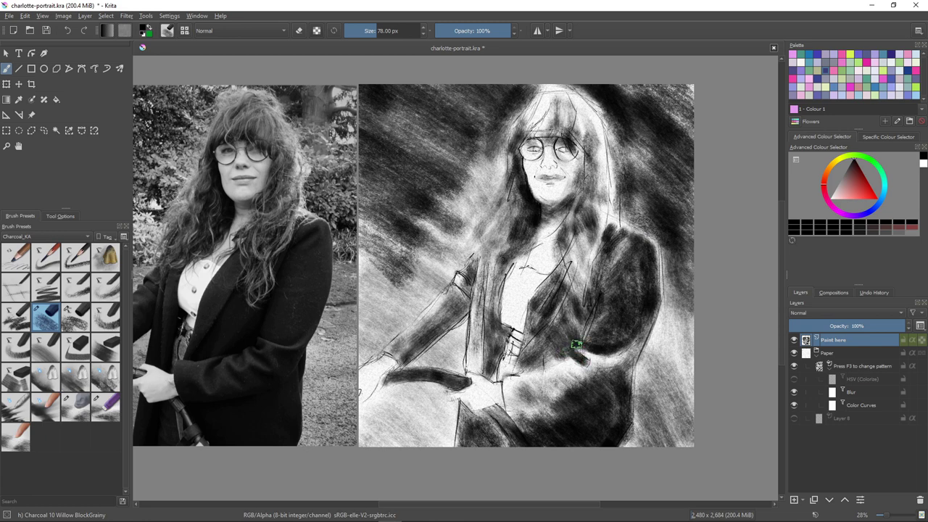
left_click_drag(577, 344, 541, 354)
- Try to darken the right forearm just below the elbow fold with Charcoal 16 Comp-BlockBG at a reduced brush size
left_click(107, 351)
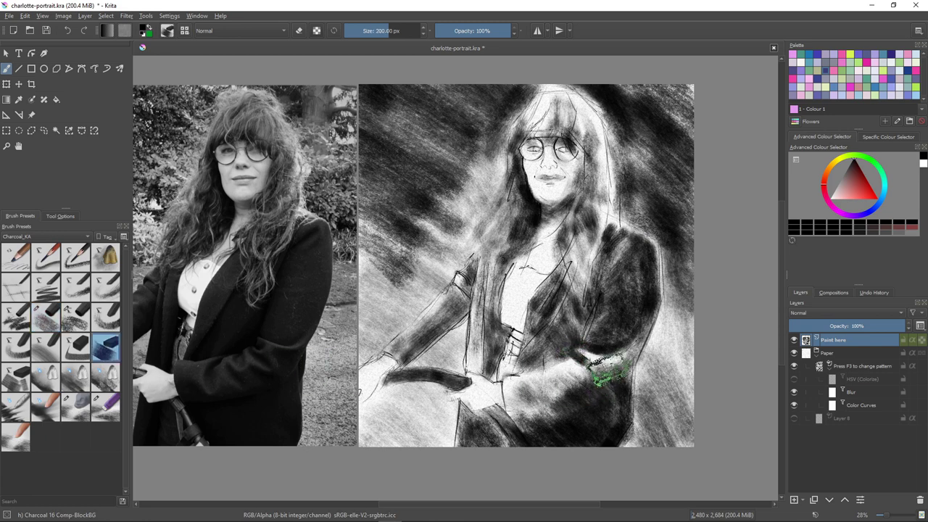
key("bracketleft")
key("bracketleft")
key("bracketleft")
key("bracketleft")
key("bracketleft")
key("bracketleft")
key("bracketleft")
key("bracketleft")
key("bracketleft")
key("bracketleft")
key("bracketleft")
key("bracketleft")
key("bracketleft")
key("bracketright")
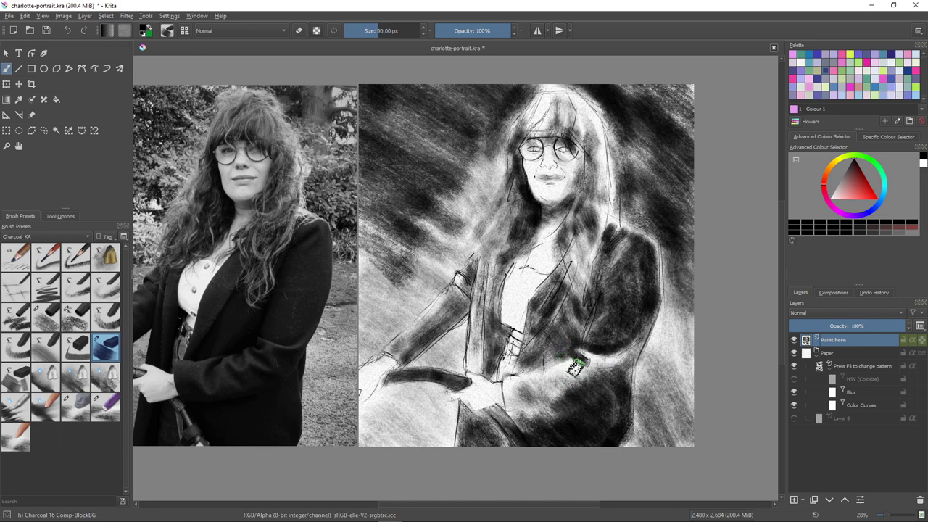
left_click_drag(575, 364, 622, 366)
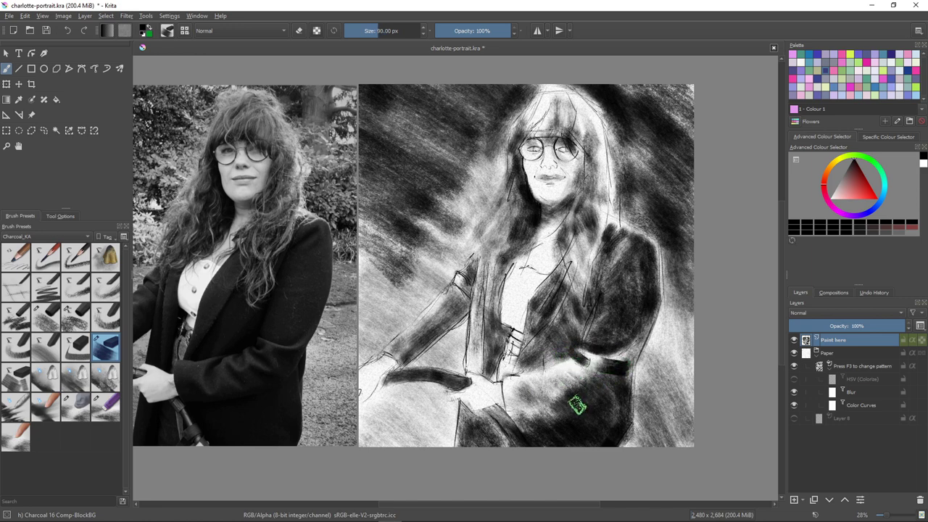
key("ctrl+z")
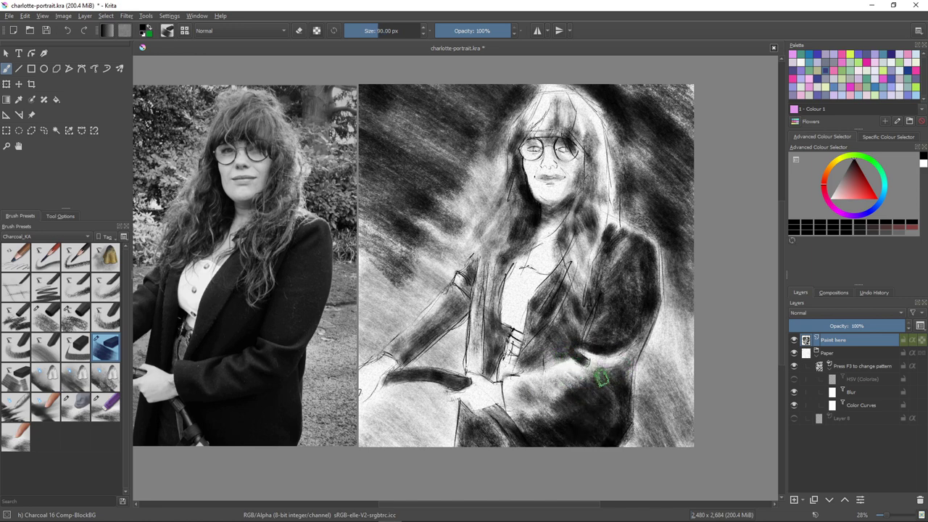
left_click_drag(599, 371, 629, 369)
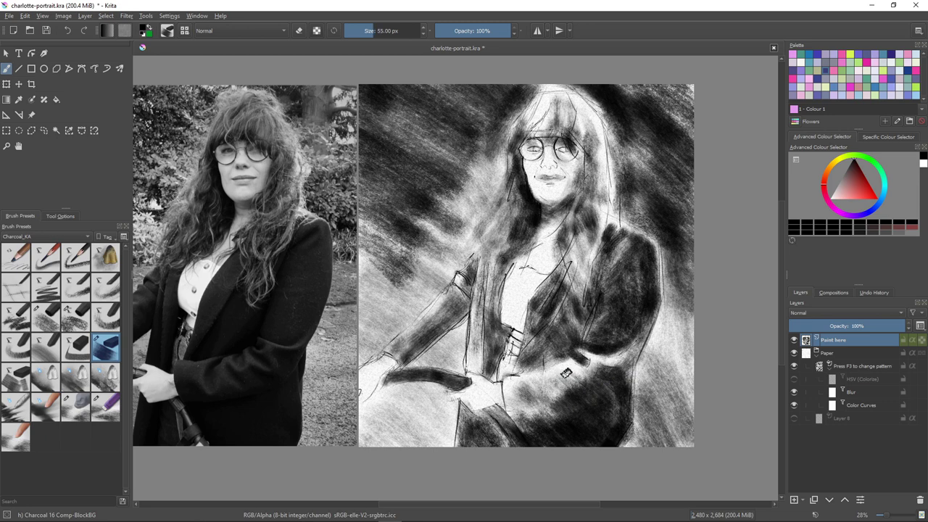
- Reduce the brush to 51 px and darken the creases of the right forearm sleeve, from the elbow fold towards the cuff
key("bracketleft")
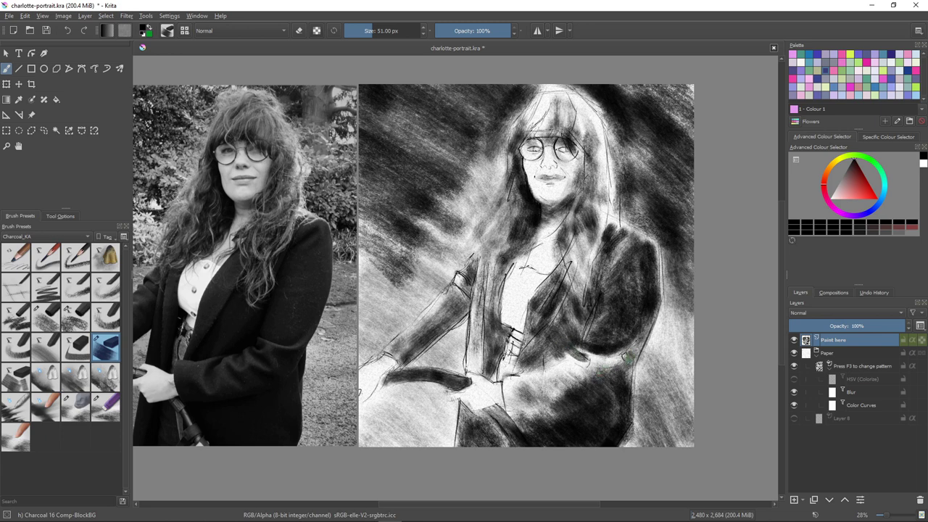
left_click(604, 365)
mouse_move(633, 356)
left_mouse_down()
mouse_move(599, 360)
mouse_move(646, 351)
left_mouse_up()
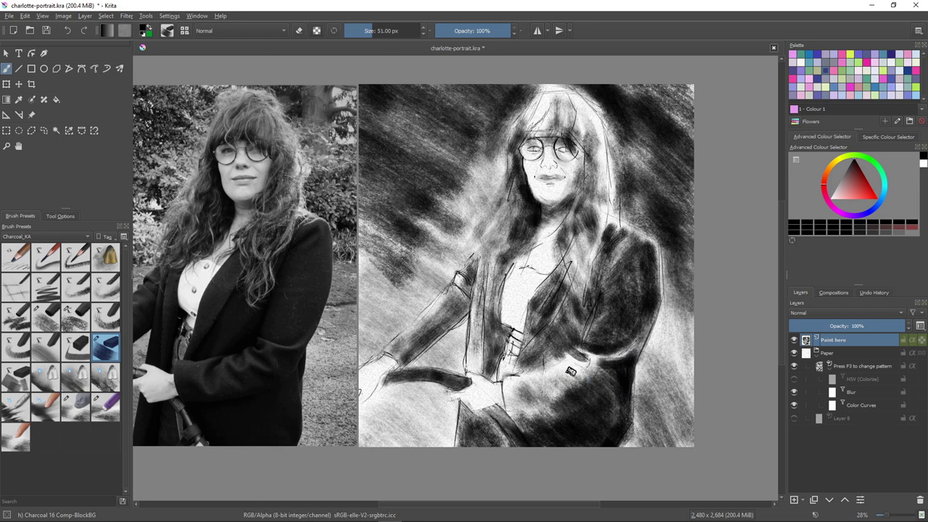
left_click_drag(566, 360, 583, 368)
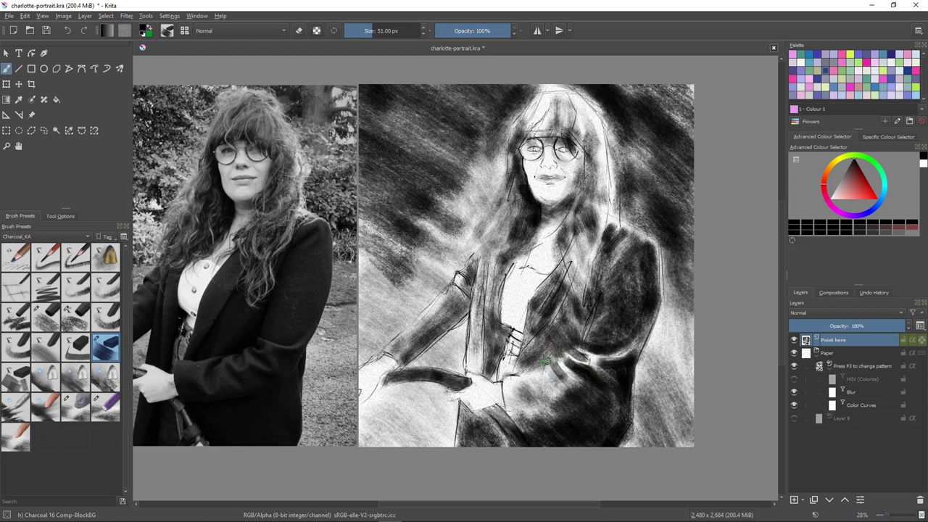
left_click_drag(555, 360, 568, 382)
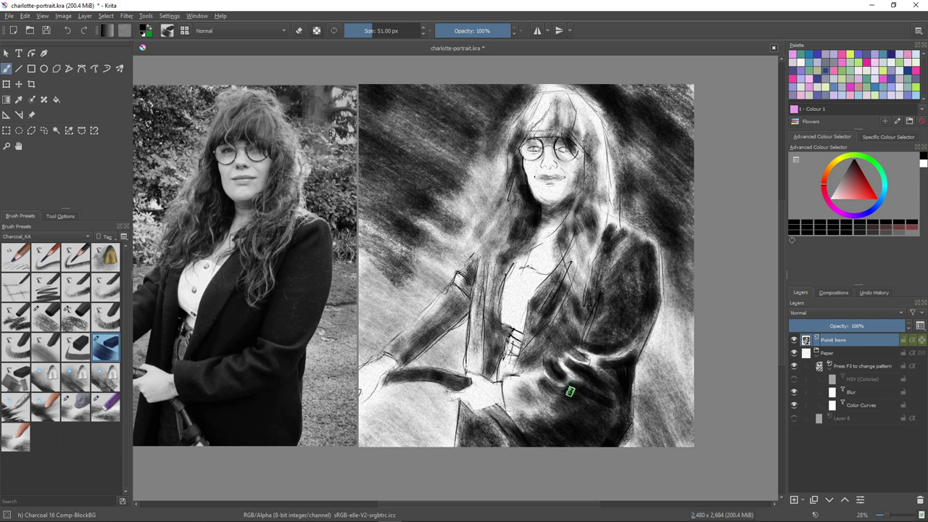
left_click_drag(531, 372, 538, 404)
- Enlarge the brush and fill the lower right side of the jacket and the trousers below the hand with dense black
key("bracketright")
key("bracketright")
key("bracketright")
key("bracketright")
key("bracketright")
key("bracketright")
key("bracketright")
key("bracketright")
key("bracketright")
key("bracketright")
key("bracketright")
key("bracketright")
key("bracketright")
key("bracketright")
key("bracketright")
mouse_move(596, 425)
left_mouse_down()
mouse_move(576, 403)
mouse_move(517, 391)
mouse_move(570, 451)
mouse_move(532, 391)
mouse_move(596, 417)
left_mouse_up()
left_click_drag(479, 453, 482, 421)
- Adjust the brush size and darken the right sleeve along the elbow and forearm and the jacket front beside the lapel
key("bracketleft")
key("bracketleft")
key("bracketleft")
key("bracketleft")
key("bracketleft")
key("bracketleft")
key("bracketleft")
key("bracketleft")
key("bracketleft")
key("bracketleft")
key("bracketleft")
key("bracketleft")
key("bracketleft")
key("bracketleft")
key("bracketleft")
key("bracketleft")
key("bracketleft")
key("bracketleft")
key("bracketleft")
key("bracketleft")
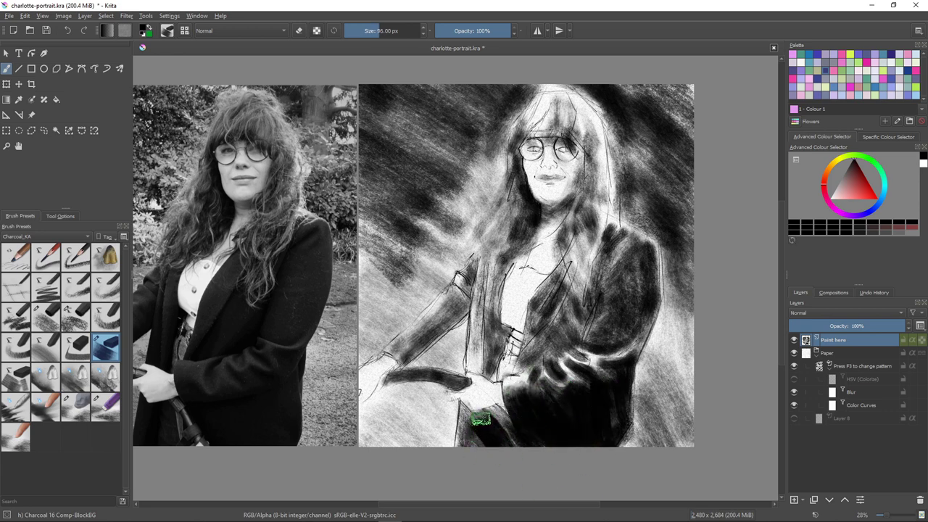
key("bracketright")
key("bracketright")
key("bracketright")
key("bracketright")
key("bracketright")
key("bracketright")
key("bracketright")
mouse_move(649, 349)
left_mouse_down()
mouse_move(611, 331)
mouse_move(620, 334)
mouse_move(574, 388)
mouse_move(541, 377)
left_mouse_up()
key("bracketleft")
key("bracketleft")
mouse_move(595, 283)
left_mouse_down()
mouse_move(605, 257)
mouse_move(573, 275)
left_mouse_up()
- Reduce the brush and darken the long hair beside the right shoulder and the jacket's inner edge left of the shirt
key("bracketleft")
key("bracketleft")
left_click_drag(611, 186, 597, 237)
left_click_drag(603, 142, 605, 185)
mouse_move(524, 187)
left_mouse_down()
mouse_move(518, 221)
mouse_move(541, 225)
mouse_move(496, 333)
left_mouse_up()
- Darken the waistband area and the right lapel down to the hand with a 59 px brush
key("bracketright")
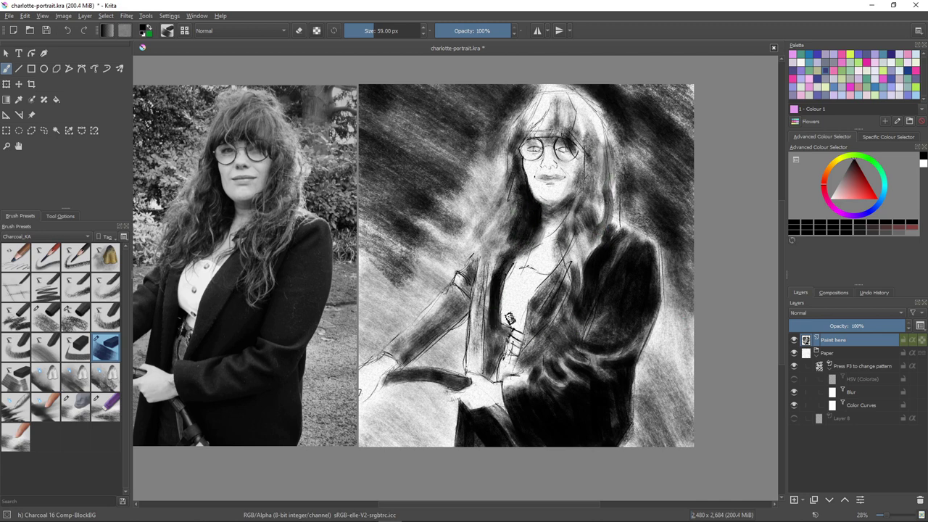
mouse_move(512, 296)
left_mouse_down()
mouse_move(516, 346)
mouse_move(500, 381)
mouse_move(534, 314)
mouse_move(519, 374)
left_mouse_up()
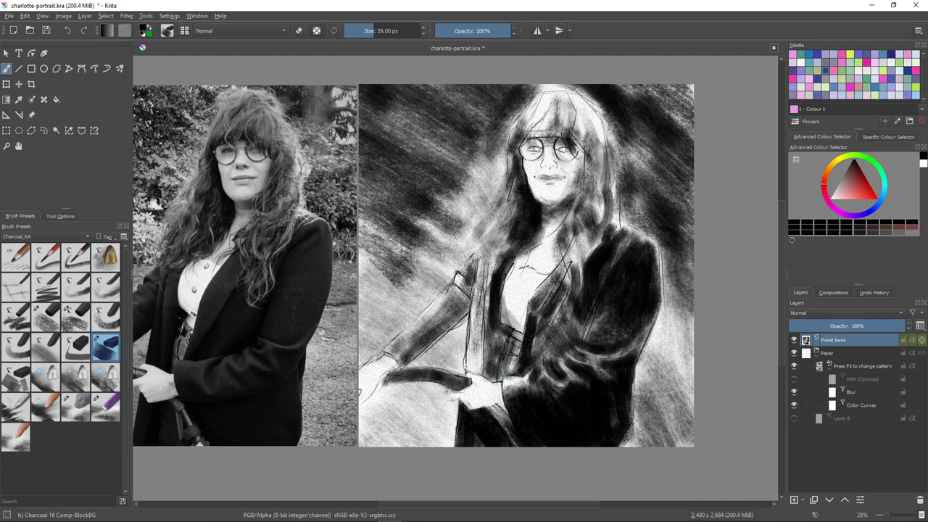
mouse_move(571, 286)
left_mouse_down()
mouse_move(535, 354)
mouse_move(568, 308)
left_mouse_up()
left_click_drag(569, 307, 540, 370)
left_click_drag(535, 338, 522, 375)
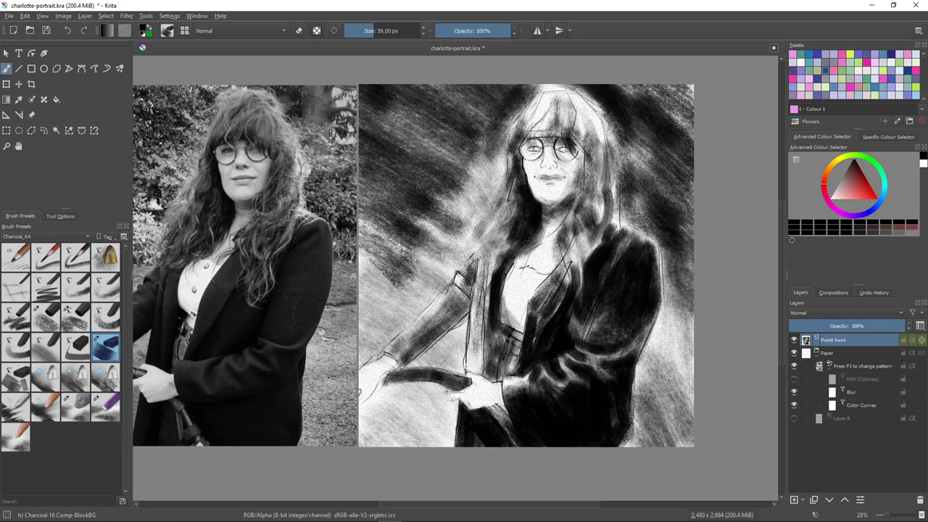
- Deepen the jacket front beside the right lapel and darken the left side of the trousers and the right cuff
left_click_drag(592, 308, 575, 351)
left_click_drag(595, 312, 585, 338)
mouse_move(495, 324)
left_mouse_down()
mouse_move(507, 335)
mouse_move(494, 373)
left_mouse_up()
left_click_drag(492, 314, 499, 404)
left_click_drag(499, 406, 506, 428)
- Darken the fringe and the hair strands framing both sides of the face
left_click_drag(520, 166, 520, 182)
left_click_drag(557, 103, 534, 132)
mouse_move(534, 121)
left_mouse_down()
mouse_move(544, 149)
mouse_move(520, 165)
left_mouse_up()
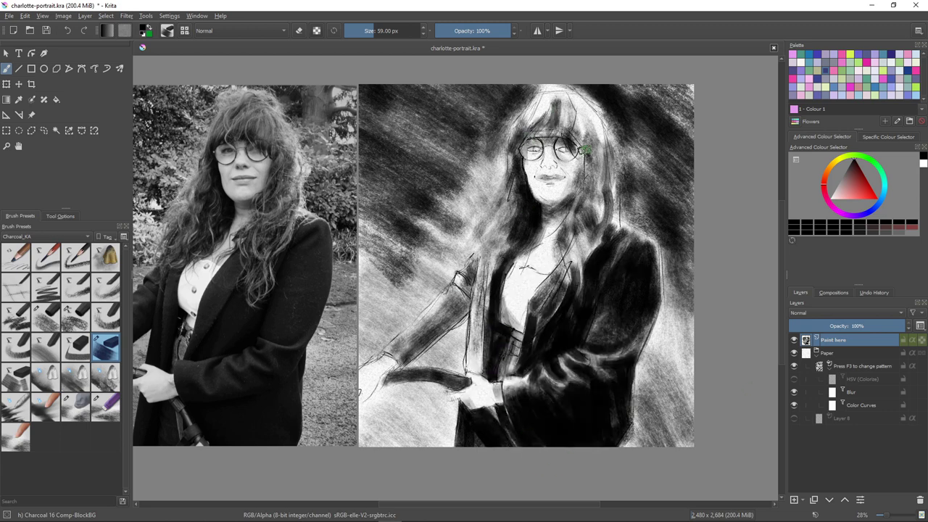
left_click_drag(585, 149, 573, 212)
left_click_drag(581, 169, 571, 195)
key("bracketleft")
key("bracketleft")
left_click_drag(583, 143, 588, 217)
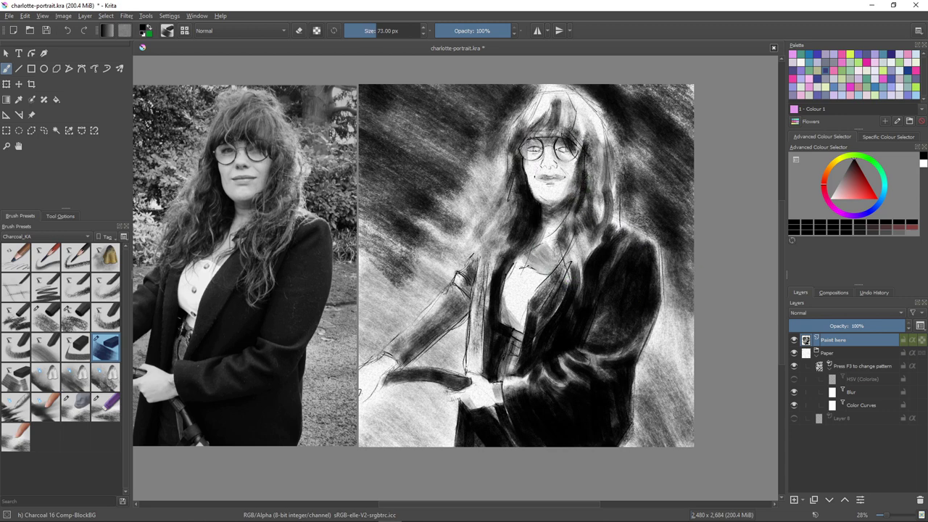
- Shade the neck and upper chest with a blending brush and draw the shirt buttons with Charcoal 01 Draw-Detail
left_click(76, 375)
left_click_drag(545, 222, 544, 260)
left_click(16, 257)
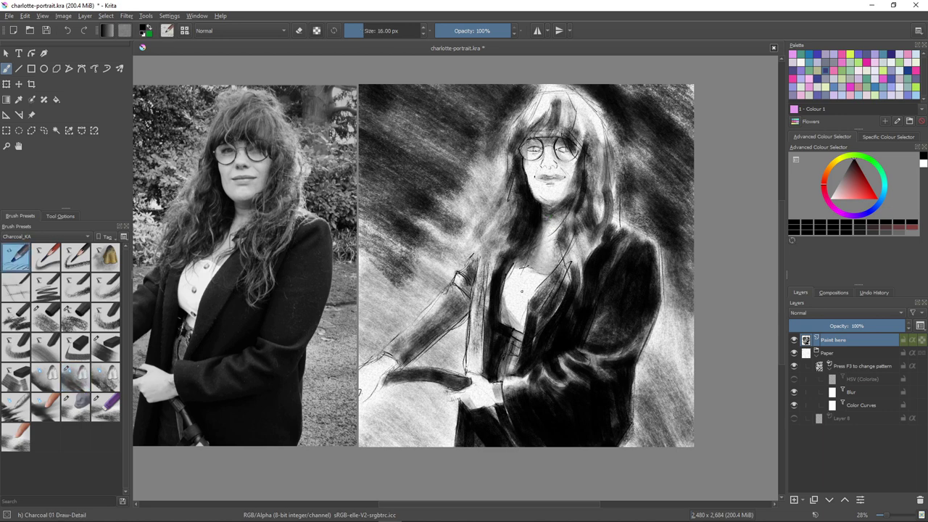
- Darken the left sleeve from the shoulder to the cuff with Charcoal 16 Comp-BlockBG
key("slash")
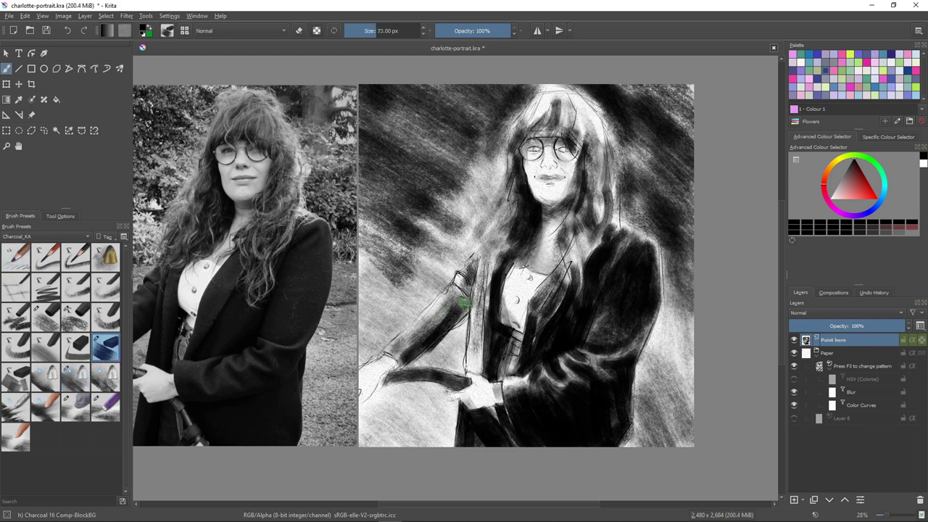
mouse_move(457, 280)
left_mouse_down()
mouse_move(465, 312)
mouse_move(405, 333)
mouse_move(395, 363)
left_mouse_up()
scroll(407, 403, "down", 2)
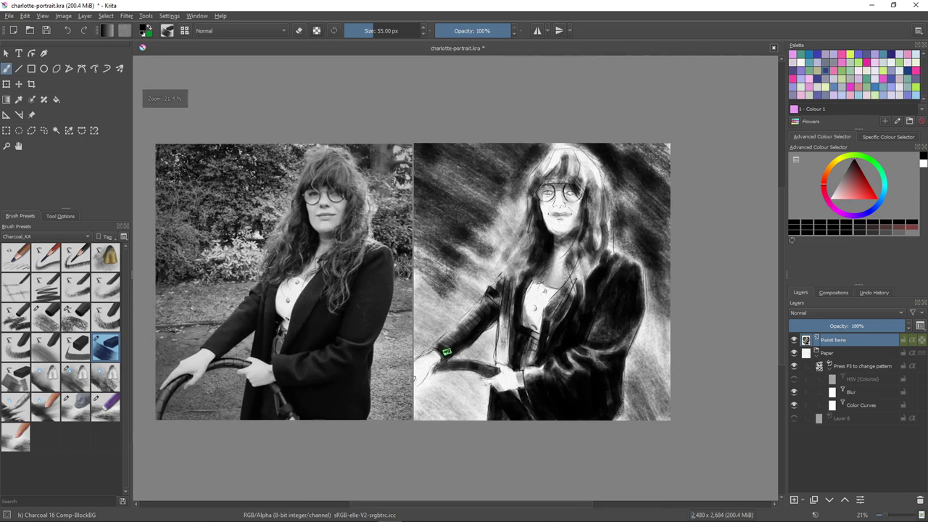
- Clean up the left cuff, hand and nearby handlebar with Charcoal 24 Eraser-Blend at 73 px
left_click(106, 318)
mouse_move(446, 348)
left_mouse_down()
mouse_move(436, 355)
mouse_move(457, 354)
mouse_move(438, 363)
mouse_move(447, 363)
left_mouse_up()
left_click(106, 408)
left_click(106, 348)
left_click(16, 257)
left_click_drag(512, 367, 458, 361)
key("comma")
key("comma")
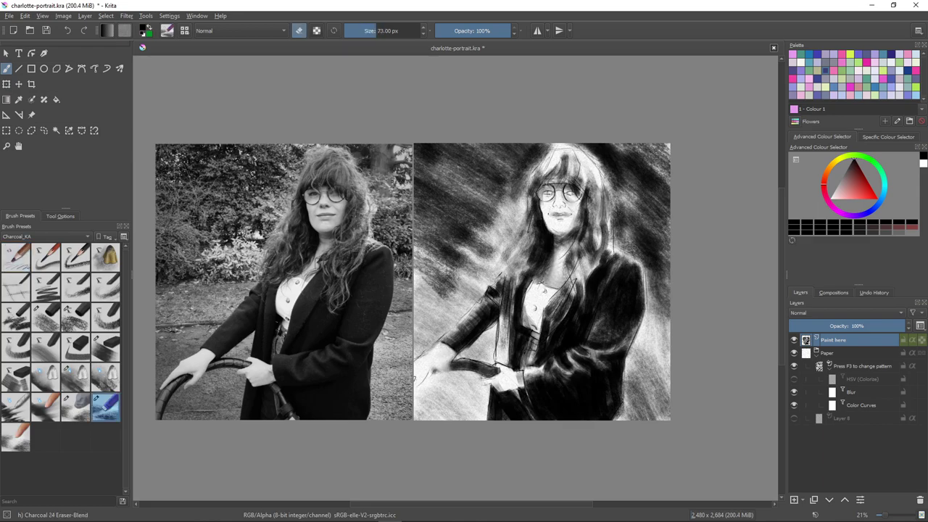
- Sketch the left hand's fingers and cuff outline with Charcoal 01 Draw-Detail
scroll(422, 364, "up", 3)
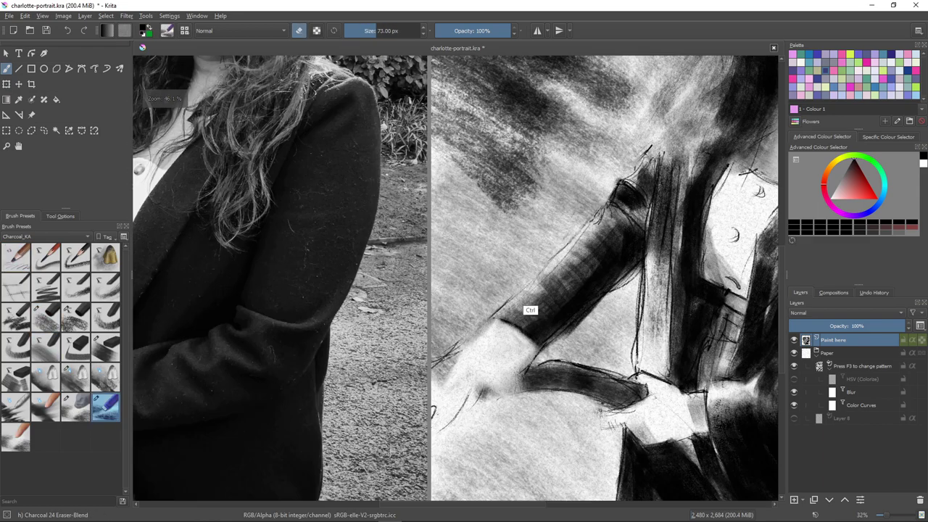
left_click_drag(530, 311, 629, 241)
scroll(462, 331, "down", 1)
left_click(16, 258)
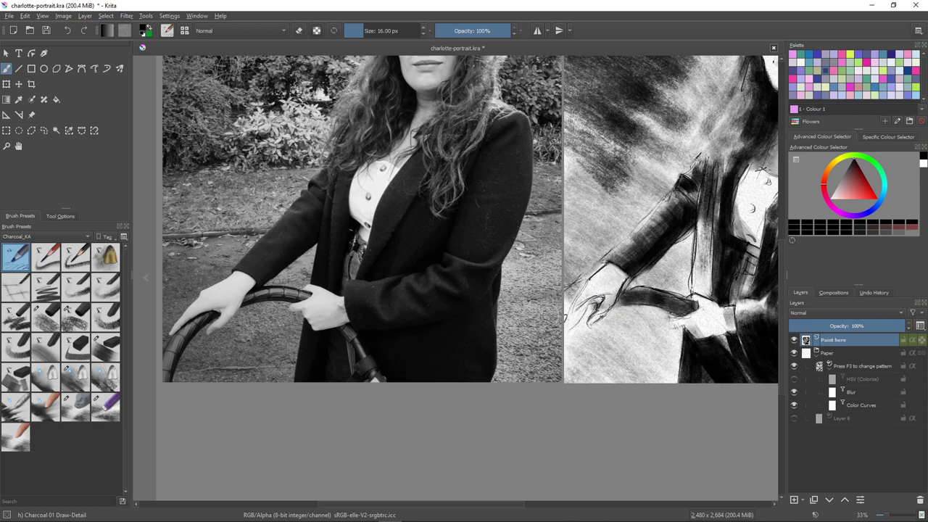
- Erase the left forearm, the left hand and the outer part of the handlebar with an enlarged brush
key("bracketright")
key("bracketright")
key("bracketright")
key("bracketright")
key("bracketright")
key("bracketright")
key("bracketright")
key("bracketright")
key("bracketright")
key("bracketright")
key("bracketright")
key("bracketright")
key("bracketright")
key("bracketright")
key("bracketright")
key("bracketright")
key("bracketright")
key("bracketright")
key("bracketright")
key("bracketright")
mouse_move(591, 349)
left_mouse_down()
mouse_move(648, 250)
mouse_move(618, 359)
left_mouse_up()
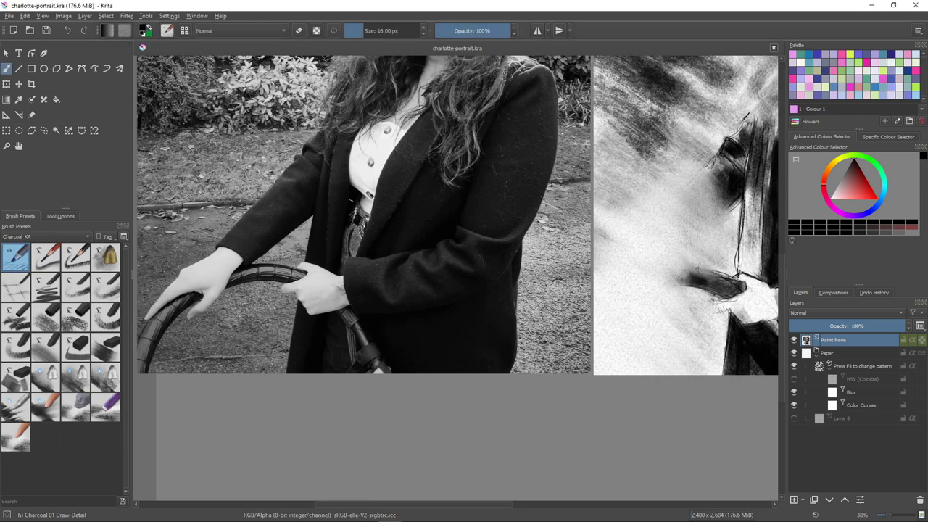
- Sketch the left wrist, the forearm's lower edge, the back of the hand and the fingers with Charcoal 01 Draw-Detail at 16 px
left_click(682, 266)
left_click_drag(688, 269, 722, 272)
mouse_move(738, 214)
left_mouse_down()
mouse_move(675, 264)
mouse_move(737, 212)
mouse_move(647, 303)
left_mouse_up()
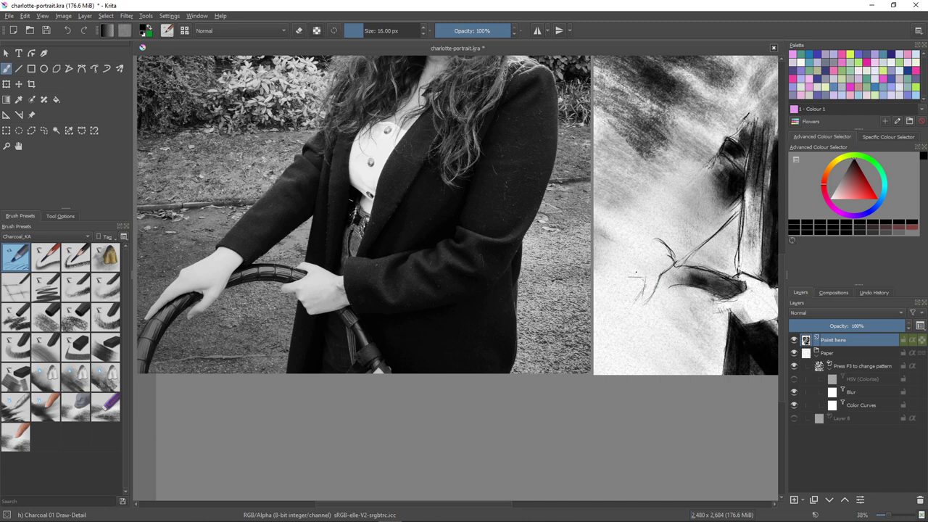
left_click_drag(654, 272, 629, 276)
left_click_drag(668, 234, 631, 253)
mouse_move(657, 243)
left_mouse_down()
mouse_move(625, 258)
mouse_move(677, 258)
left_mouse_up()
- Erase the sketch lines crossing the left wrist and the back of the hand with Eraser Circle
key("slash")
mouse_move(683, 245)
left_mouse_down()
mouse_move(657, 251)
mouse_move(664, 265)
mouse_move(654, 293)
left_mouse_up()
key("slash")
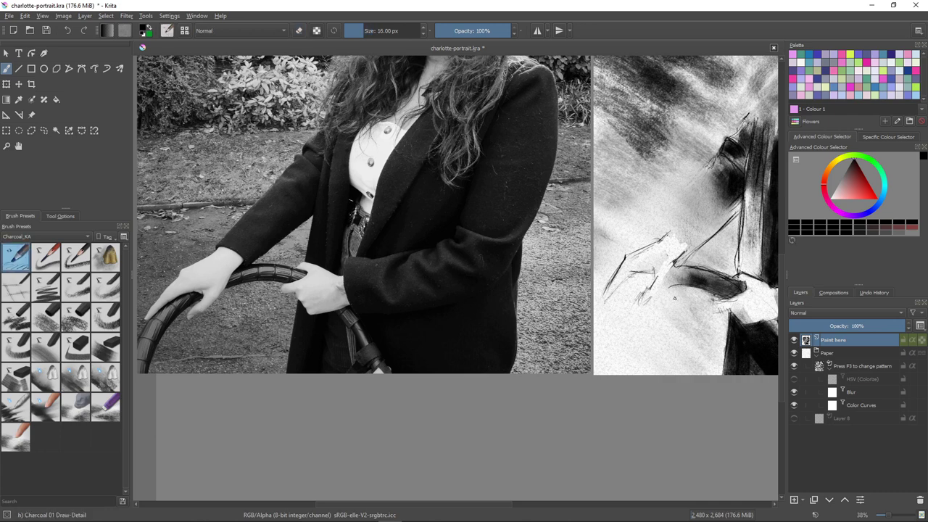
- Sketch the handlebar's curve below the left hand and outline the thumb and the hand's lower edge
mouse_move(653, 272)
left_mouse_down()
mouse_move(594, 325)
mouse_move(606, 343)
left_mouse_up()
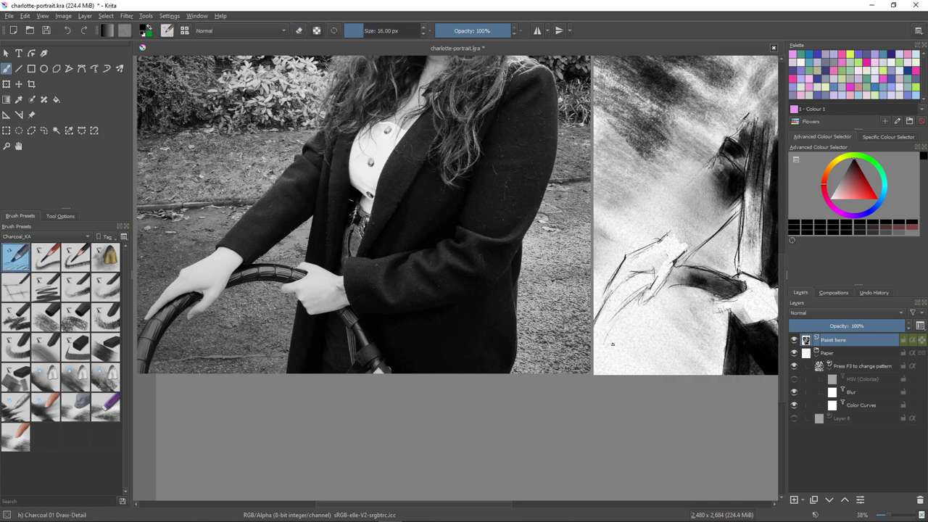
left_click_drag(633, 295, 603, 353)
left_click_drag(634, 297, 596, 375)
left_click_drag(610, 290, 597, 315)
left_click_drag(645, 290, 625, 303)
left_click_drag(673, 275, 658, 295)
mouse_move(693, 247)
left_mouse_down()
mouse_move(648, 303)
mouse_move(653, 296)
left_mouse_up()
- Draw the left forearm's upper edge from the shoulder to the wrist with Charcoal 01 Draw-Detail
key("slash")
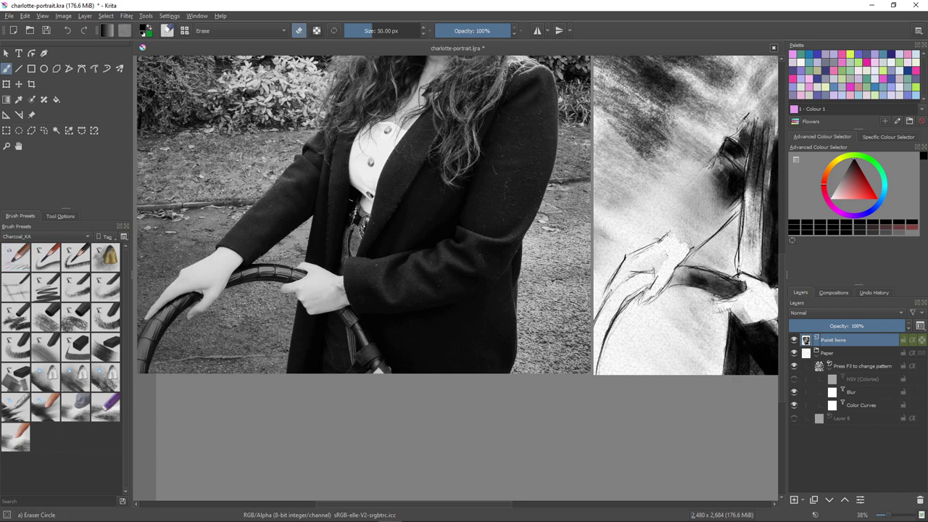
key("slash")
left_click_drag(721, 155, 657, 233)
left_click_drag(721, 157, 658, 237)
- Shade the left sleeve down to the cuff with charcoal, adding dark bands with a reduced Charcoal 16 Comp-BlockBG
left_click(46, 317)
left_click_drag(664, 190, 604, 233)
key("bracketleft")
key("bracketleft")
mouse_move(722, 174)
left_mouse_down()
mouse_move(690, 203)
mouse_move(692, 242)
left_mouse_up()
left_click(105, 347)
key("bracketleft")
mouse_move(734, 200)
left_mouse_down()
mouse_move(692, 229)
mouse_move(670, 220)
left_mouse_up()
- Fill the outer handlebar curve below the left hand with dark charcoal at 78 px
key("bracketleft")
mouse_move(622, 296)
left_mouse_down()
mouse_move(646, 278)
mouse_move(599, 385)
left_mouse_up()
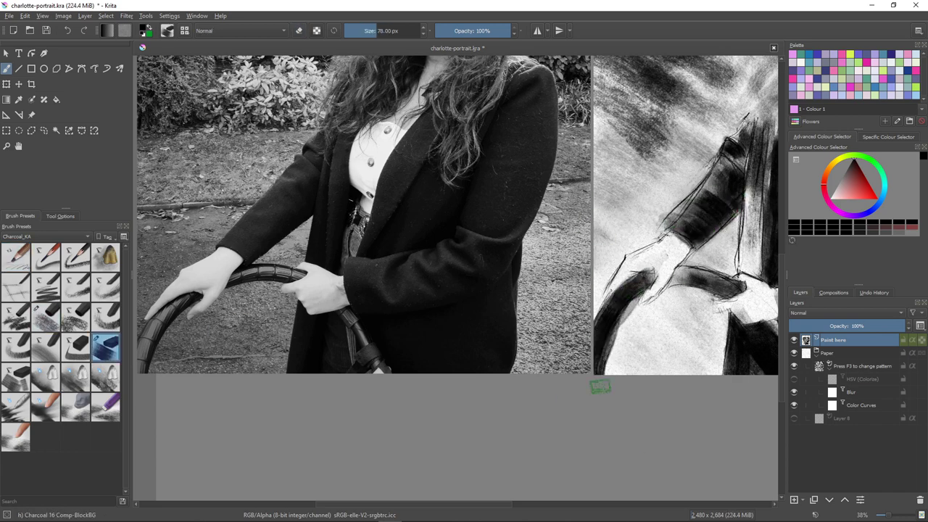
left_click_drag(611, 333, 602, 372)
- Soften the lower part of the outer handlebar curve with a reduced blending brush
left_click(76, 377)
key("bracketleft")
key("bracketleft")
key("bracketleft")
right_click(625, 262)
left_click_drag(604, 319, 612, 347)
- Blend the dark handlebar shading below the left hand with Charcoal 20 Blend-Rag2 at 59 px
left_click(105, 377)
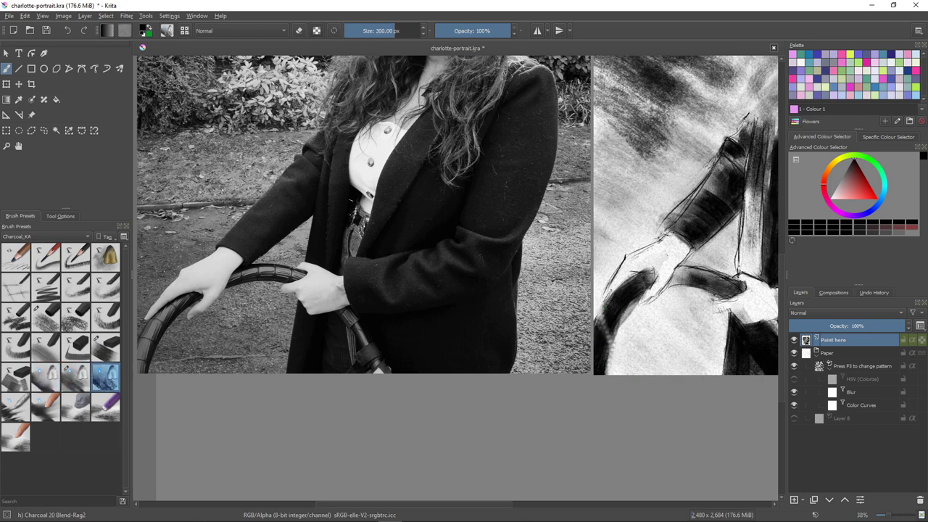
key("bracketleft")
key("bracketleft")
key("bracketleft")
mouse_move(606, 306)
left_mouse_down()
mouse_move(610, 344)
mouse_move(617, 308)
left_mouse_up()
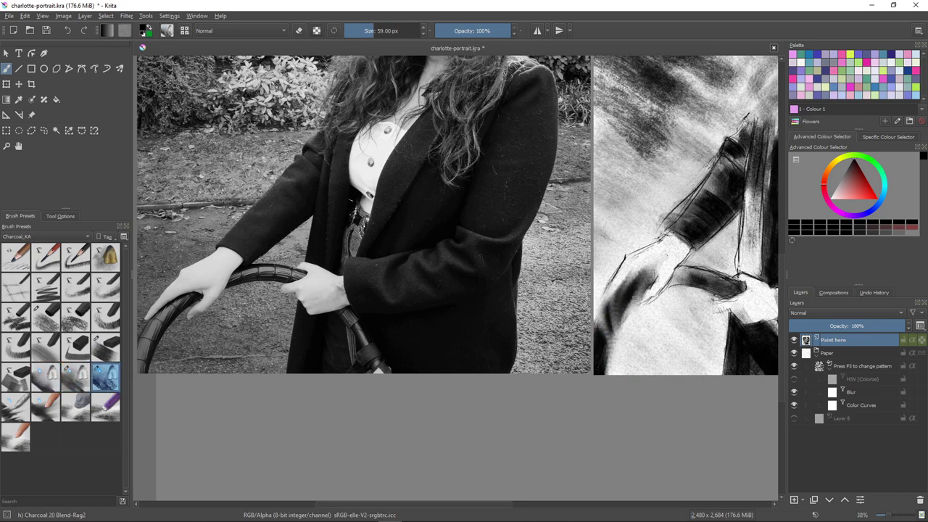
- Erase a highlight along the handlebar between the two hands with a reduced Charcoal 23 Eraser-Soft
left_click(15, 406)
left_click(78, 411)
mouse_move(604, 351)
left_mouse_down()
mouse_move(617, 306)
mouse_move(651, 268)
mouse_move(741, 288)
left_mouse_up()
key("bracketleft")
key("bracketleft")
key("bracketleft")
key("bracketleft")
key("bracketleft")
key("bracketleft")
key("bracketleft")
left_click_drag(683, 269, 708, 287)
- Erase light strips into the dark charcoal to bring out the handlebar section below the right-hand sleeve cuff
left_click_drag(752, 323, 774, 349)
mouse_move(774, 349)
left_mouse_down()
mouse_move(685, 358)
mouse_move(642, 346)
left_mouse_up()
mouse_move(643, 330)
left_mouse_down()
mouse_move(681, 364)
mouse_move(671, 364)
left_mouse_up()
key("ctrl+z")
left_click_drag(643, 314, 677, 366)
left_click_drag(659, 333, 682, 365)
- Darken the handlebar between the hands and its lower section with Charcoal 15 Comp-Flat, reducing the brush to 47 px
left_click(46, 318)
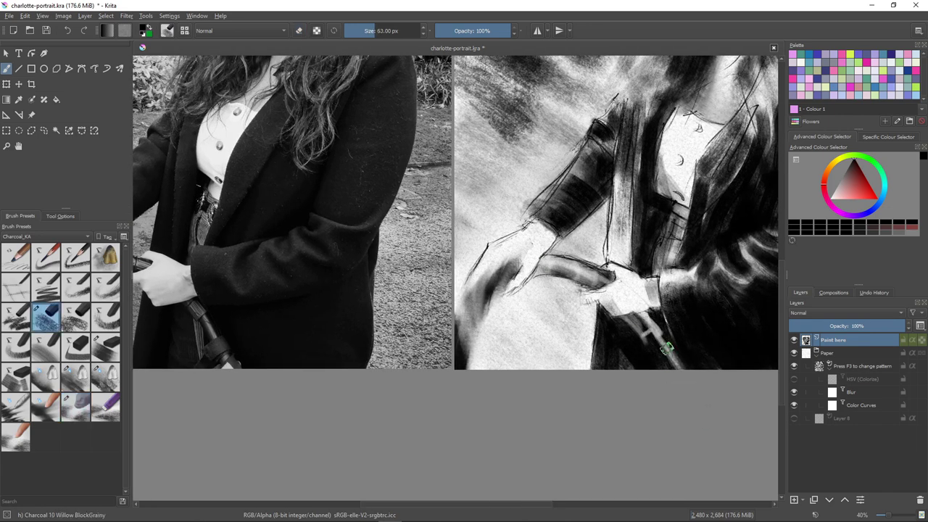
left_click(77, 348)
mouse_move(648, 317)
left_mouse_down()
mouse_move(679, 367)
mouse_move(674, 341)
mouse_move(625, 364)
left_mouse_up()
key("bracketleft")
key("bracketleft")
key("bracketleft")
key("bracketleft")
key("bracketleft")
key("bracketleft")
key("bracketleft")
key("bracketleft")
key("bracketleft")
key("bracketleft")
mouse_move(614, 278)
left_mouse_down()
mouse_move(583, 265)
mouse_move(557, 275)
left_mouse_up()
left_click_drag(572, 278, 537, 272)
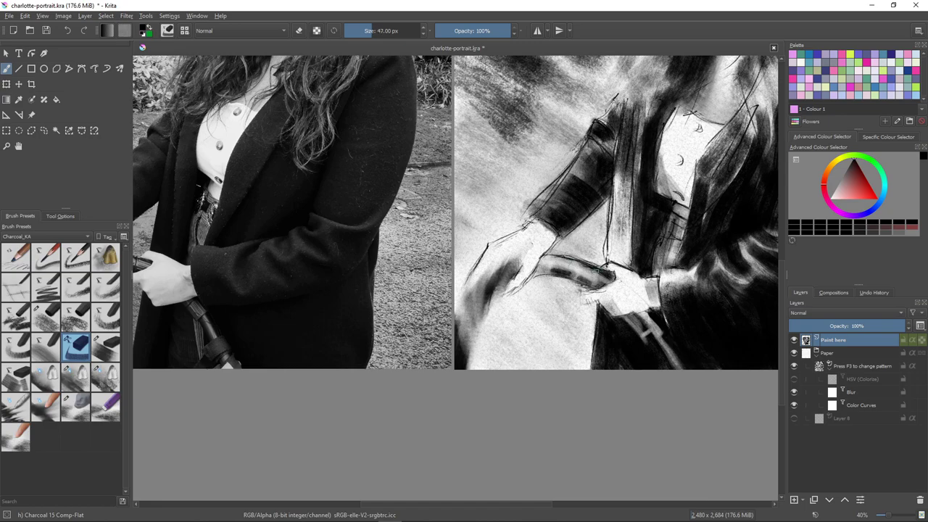
- Define the upper edge of the handlebar between the hands with Charcoal 15 Comp-Flat at 18 px
key("bracketleft")
key("bracketleft")
key("bracketleft")
key("bracketleft")
key("bracketleft")
key("bracketleft")
key("bracketleft")
key("bracketleft")
key("bracketleft")
key("bracketleft")
key("bracketleft")
key("bracketleft")
key("bracketleft")
left_click_drag(600, 273, 553, 269)
scroll(516, 305, "down", 5)
scroll(407, 341, "up", 1)
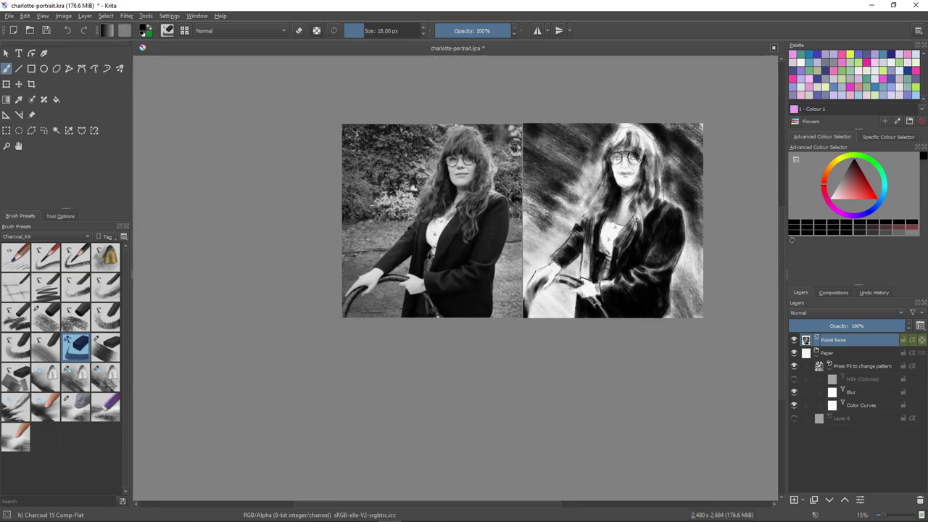
- Shade the underside of the nose and the lips with Charcoal 10 Willow BlockGrainy at 26 px
scroll(624, 145, "up", 4)
left_click(31, 114)
left_click_drag(174, 254, 372, 253)
left_click(7, 69)
scroll(639, 178, "up", 2)
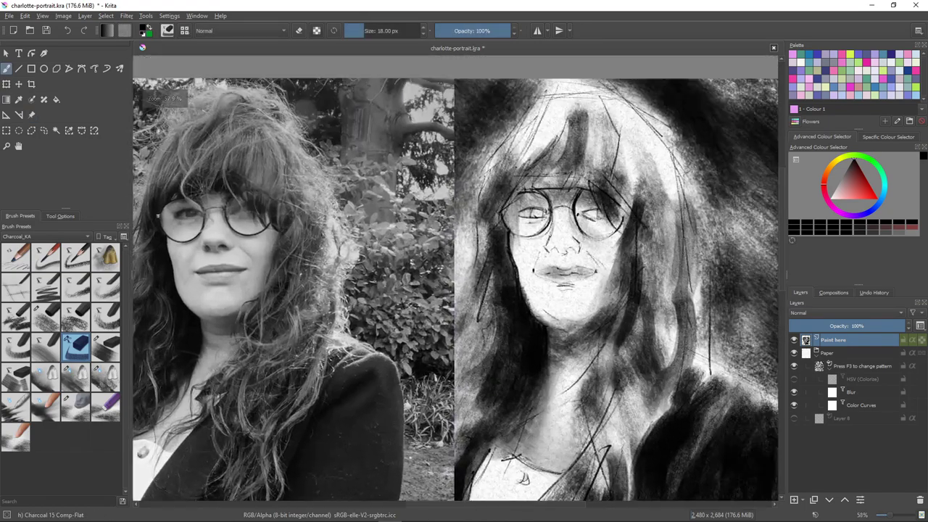
left_click(46, 317)
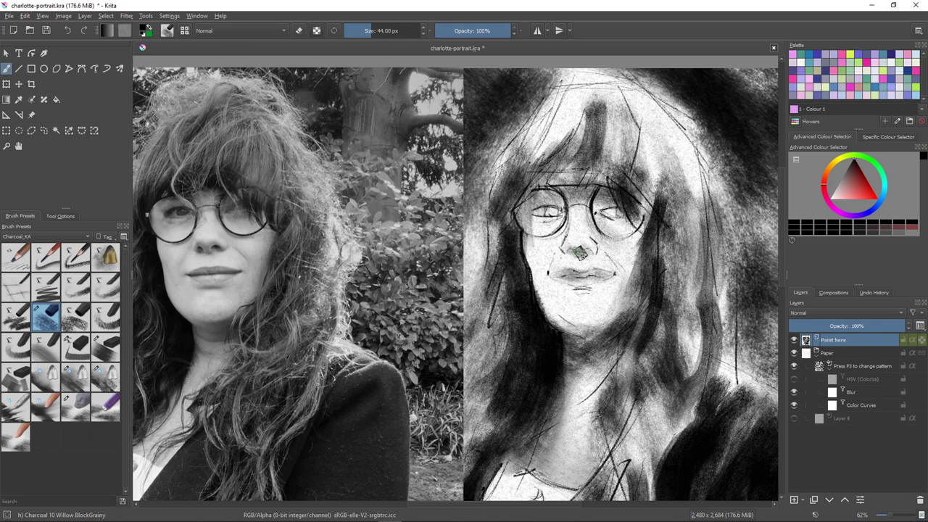
key("bracketleft")
key("bracketleft")
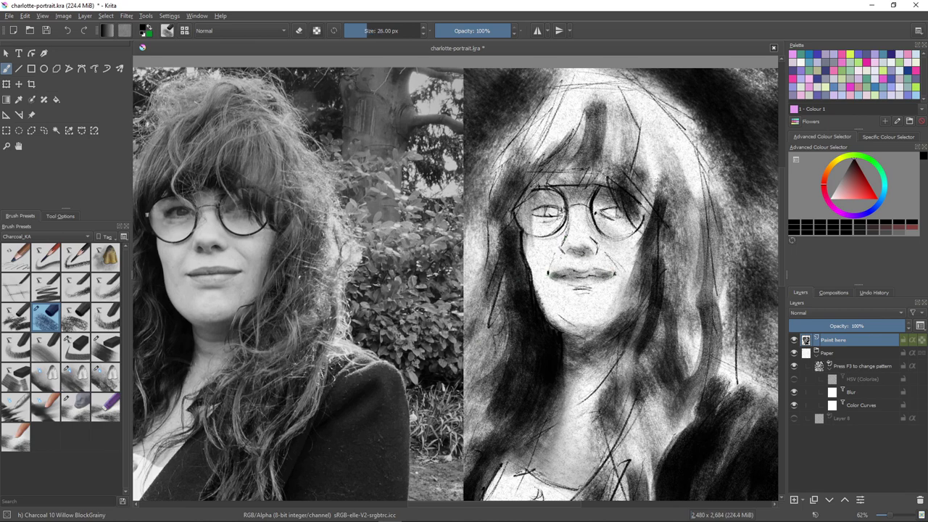
key("period")
key("period")
scroll(592, 279, "up", 1)
mouse_move(589, 276)
left_mouse_down()
mouse_move(723, 272)
mouse_move(654, 269)
left_mouse_up()
scroll(667, 275, "down", 1)
scroll(667, 280, "up", 2)
key("bracketleft")
key("bracketleft")
key("bracketleft")
scroll(668, 291, "down", 1)
left_click(15, 437)
key("bracketleft")
key("bracketleft")
key("bracketleft")
left_click(45, 288)
key("bracketleft")
key("bracketleft")
left_click(15, 258)
- Soften the lip shading with Charcoal 18 Blend-SoftGrain at 20 px and Charcoal 24 Eraser-Blend at 14 px
left_click(45, 377)
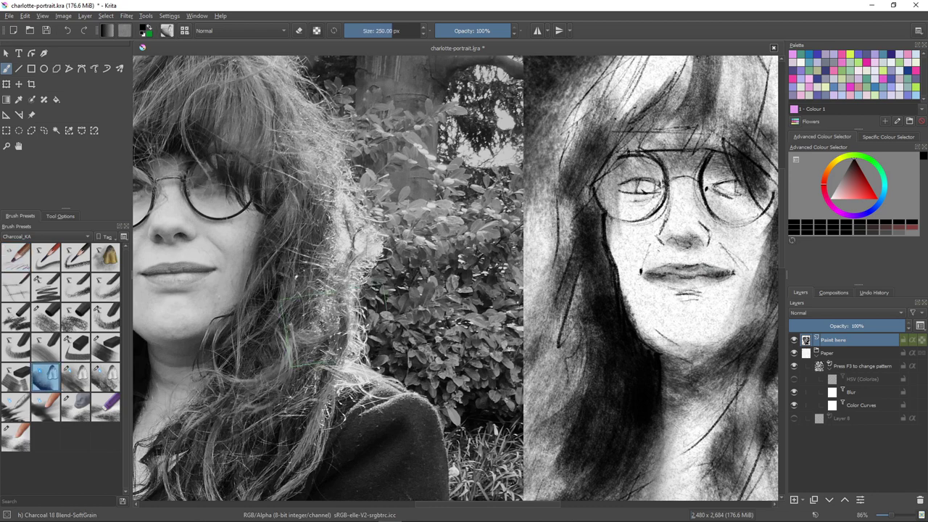
key("bracketleft")
key("bracketleft")
key("bracketleft")
key("bracketleft")
key("bracketleft")
key("bracketleft")
key("bracketleft")
key("bracketleft")
key("bracketleft")
key("bracketleft")
key("bracketleft")
key("bracketleft")
key("bracketleft")
key("bracketleft")
key("bracketleft")
key("bracketleft")
key("bracketleft")
key("bracketleft")
key("bracketleft")
key("bracketleft")
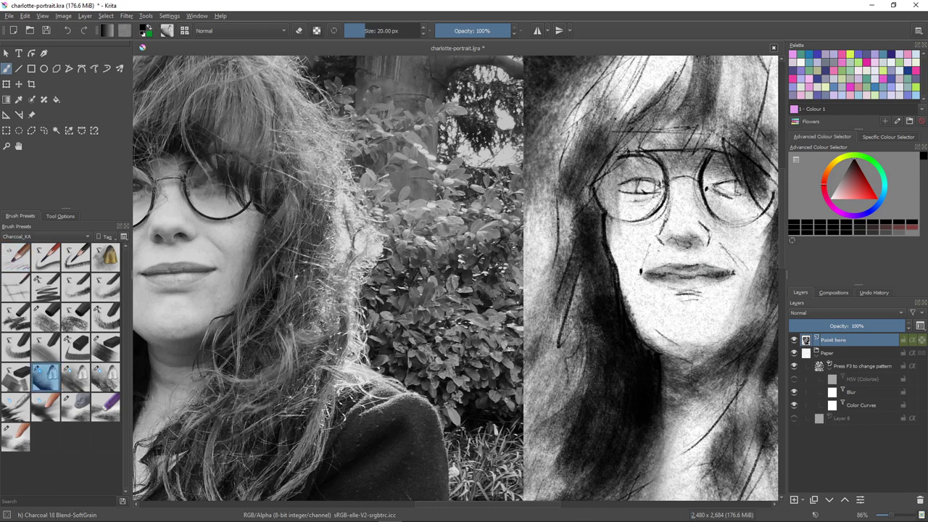
key("comma")
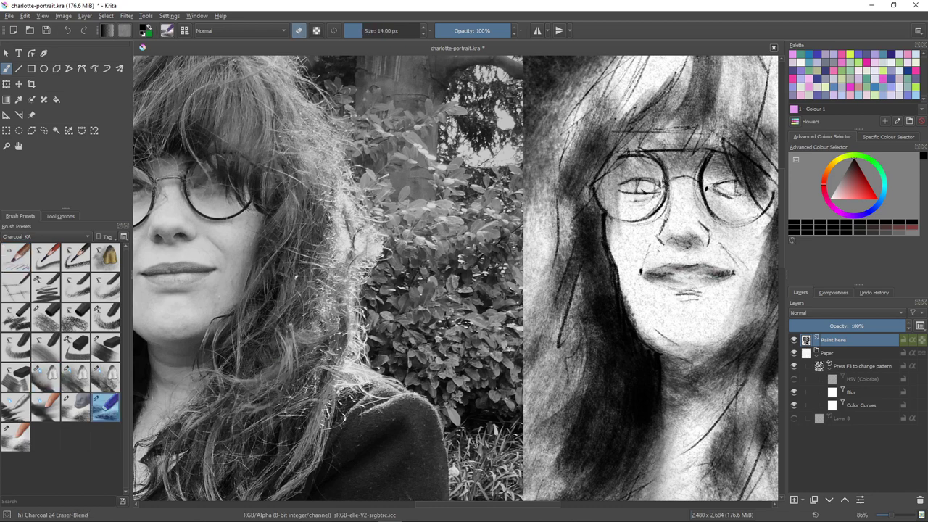
- Darken the upper lip and mouth line with Charcoal 13 Comp-Soft at 26 px
left_click(16, 348)
key("bracketleft")
key("bracketleft")
key("bracketleft")
key("bracketleft")
key("bracketleft")
key("bracketleft")
key("bracketleft")
key("bracketleft")
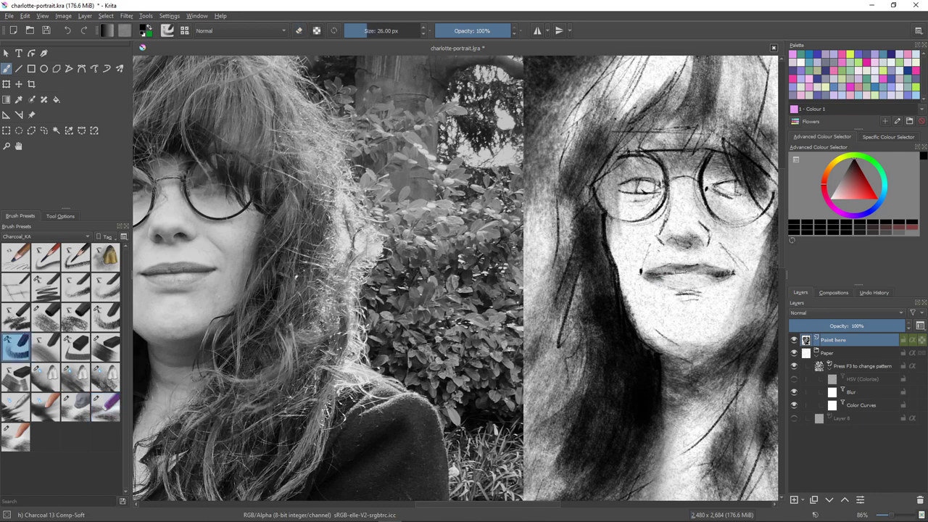
mouse_move(677, 273)
left_mouse_down()
mouse_move(706, 272)
mouse_move(642, 275)
left_mouse_up()
- Clean the lip edges with Charcoal 24 Eraser-Blend at 13 px and touch up the right corner of the mouth
left_click(105, 407)
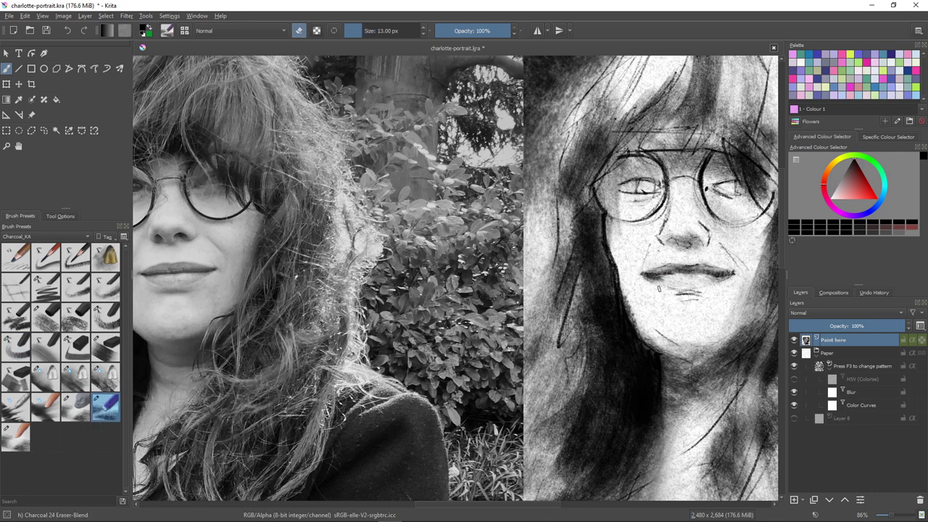
left_click(76, 288)
mouse_move(718, 274)
left_mouse_down()
mouse_move(702, 278)
mouse_move(720, 274)
left_mouse_up()
- Shade the lower lip and the mouth line with Charcoal 16 Comp-BlockBG at 18 px
left_click(106, 348)
key("bracketleft")
key("bracketleft")
key("bracketleft")
key("bracketleft")
key("bracketleft")
key("bracketleft")
key("bracketleft")
key("bracketleft")
left_click_drag(652, 275, 687, 287)
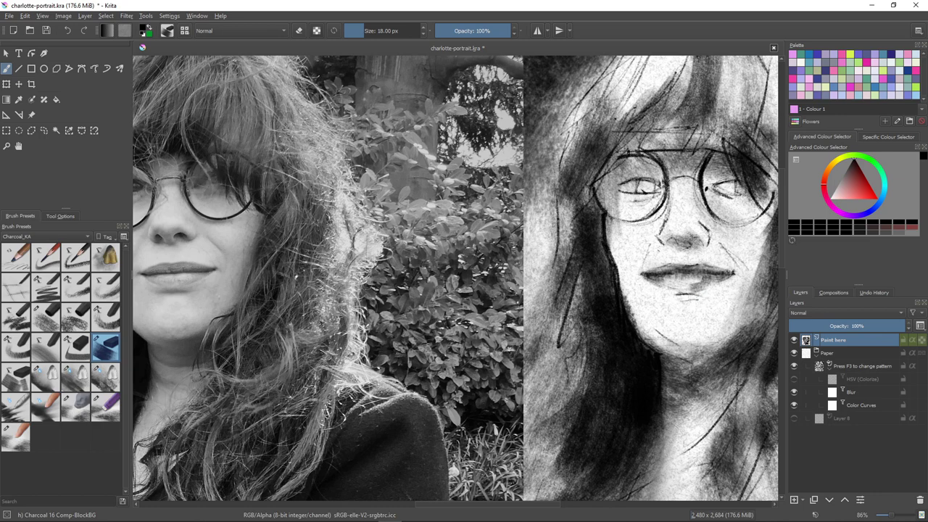
- Replace the sketch lines under the lower lip with a soft grey shadow and lighten around the mouth with Charcoal 23 Eraser-Soft
key("/")
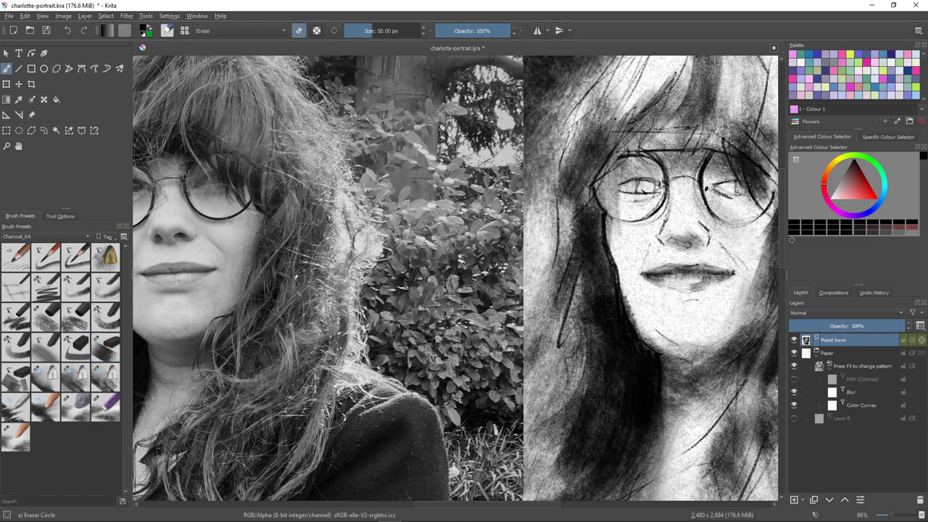
key("e")
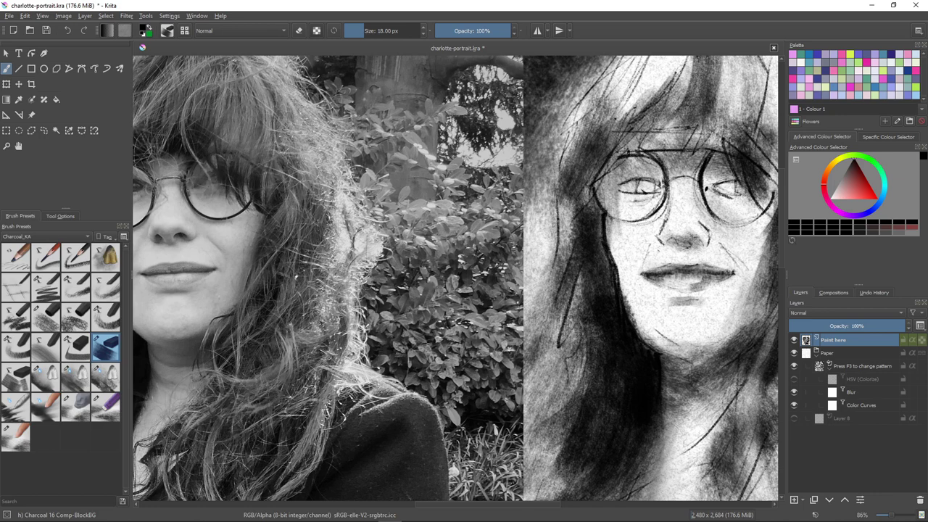
key("e")
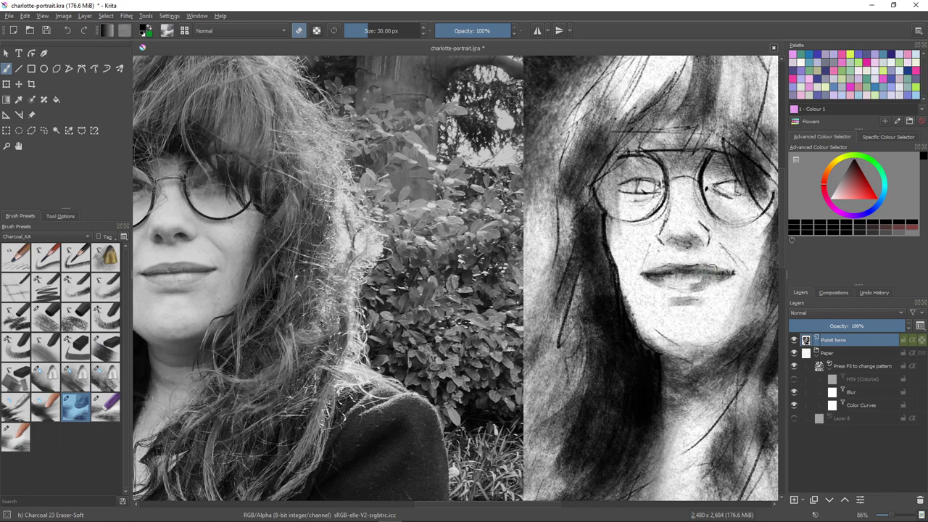
mouse_move(723, 263)
left_mouse_down()
mouse_move(715, 259)
mouse_move(730, 267)
mouse_move(705, 258)
left_mouse_up()
- Shade the underside of the nose and draw both nostrils with Charcoal 16 Comp-BlockBG, reducing the brush from 12 to 7 px
key("slash")
key("bracketleft")
key("bracketleft")
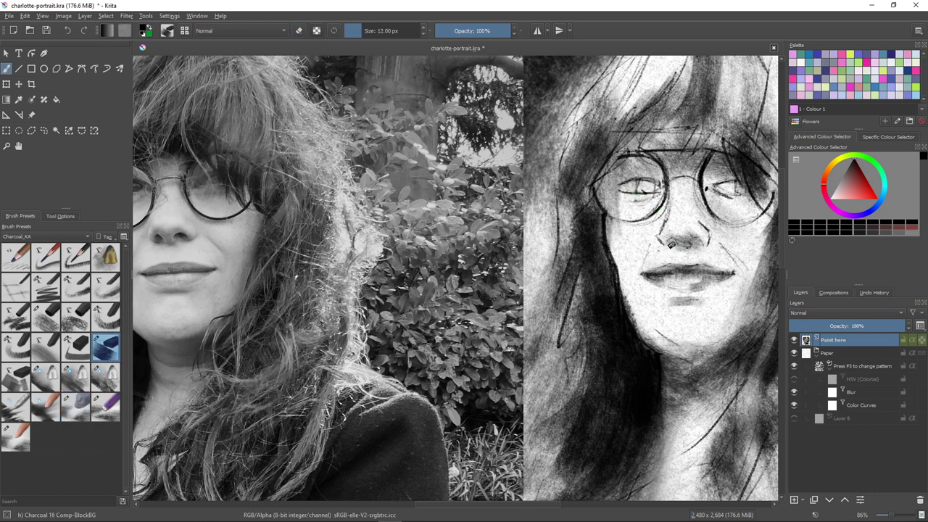
key("bracketleft")
key("bracketleft")
key("bracketleft")
key("bracketleft")
left_click_drag(670, 239, 677, 250)
left_click_drag(694, 240, 698, 244)
- Draw the irises and eyelids of both eyes behind the glasses with Charcoal 16 Comp-BlockBG at 7 px
left_click_drag(736, 185, 739, 190)
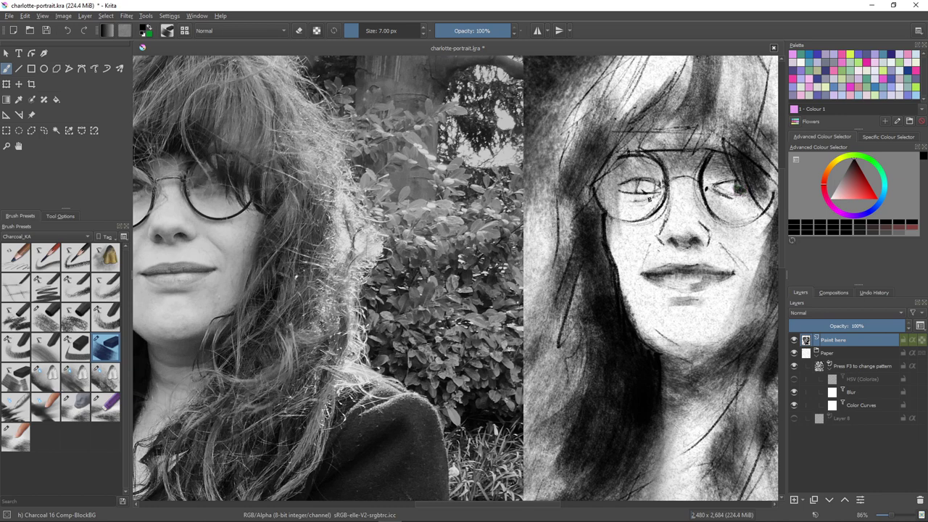
key("ctrl+z")
left_click_drag(621, 244, 668, 253)
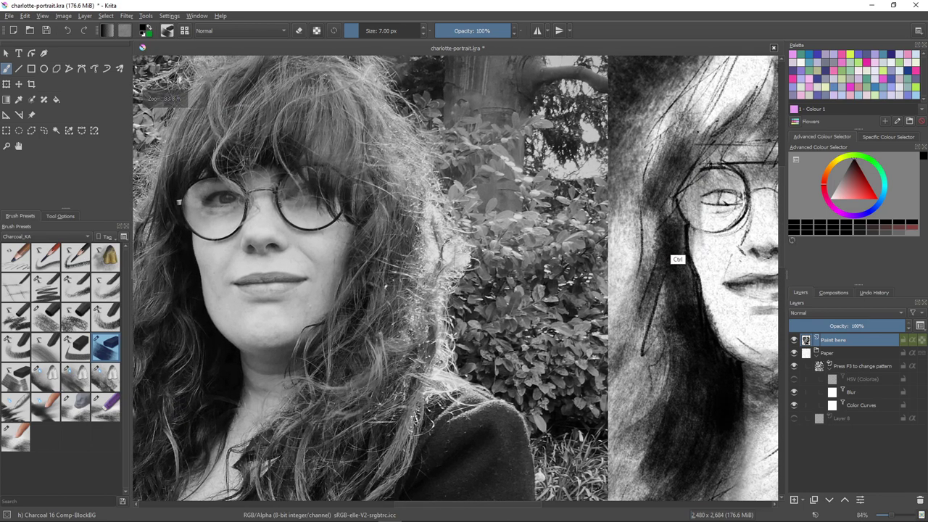
scroll(678, 254, "up", 1)
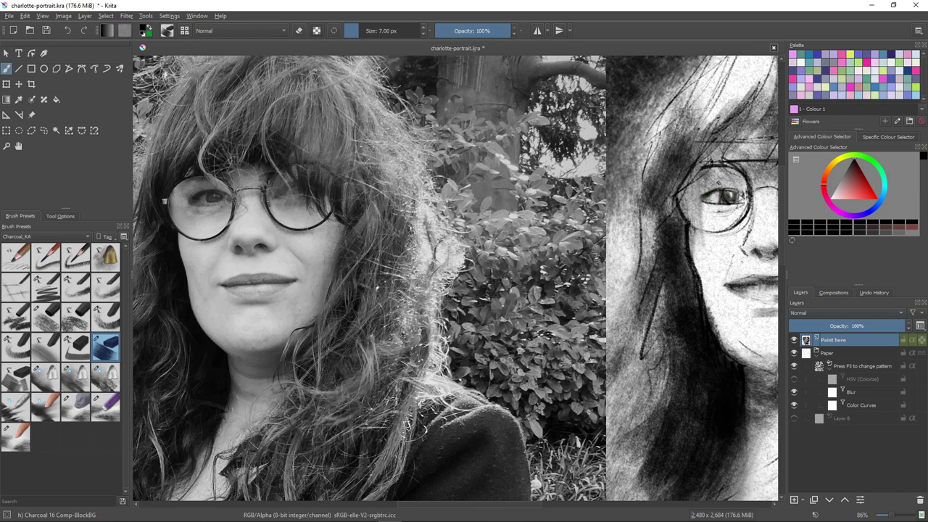
left_click_drag(744, 193, 721, 206)
left_click_drag(721, 168, 702, 175)
left_click_drag(754, 192, 770, 187)
- Shade the inner rim of the left lens beside the nose bridge with Charcoal 16 Comp-BlockBG at 14 px
key("bracketright")
key("bracketright")
key("bracketright")
key("bracketright")
key("bracketright")
key("bracketright")
key("bracketright")
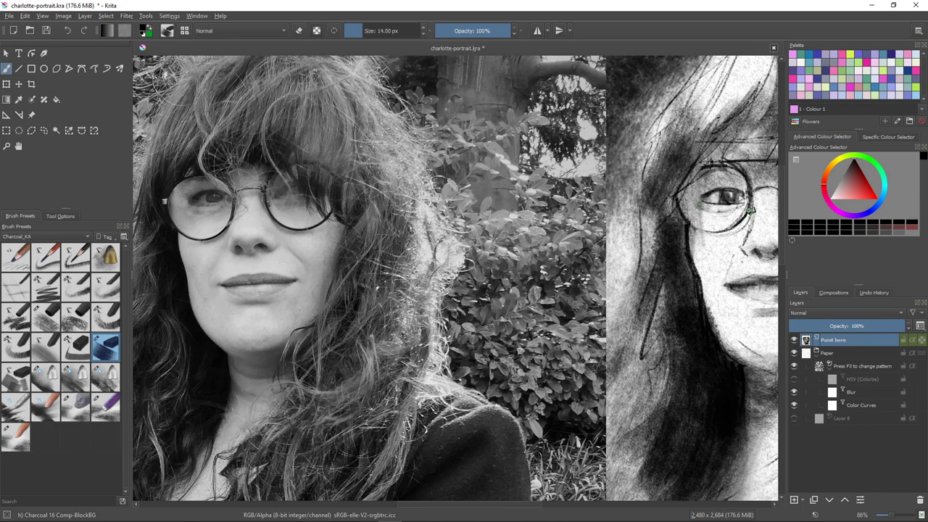
left_click_drag(742, 216, 748, 198)
left_click_drag(714, 269, 700, 280)
scroll(692, 274, "down", 5)
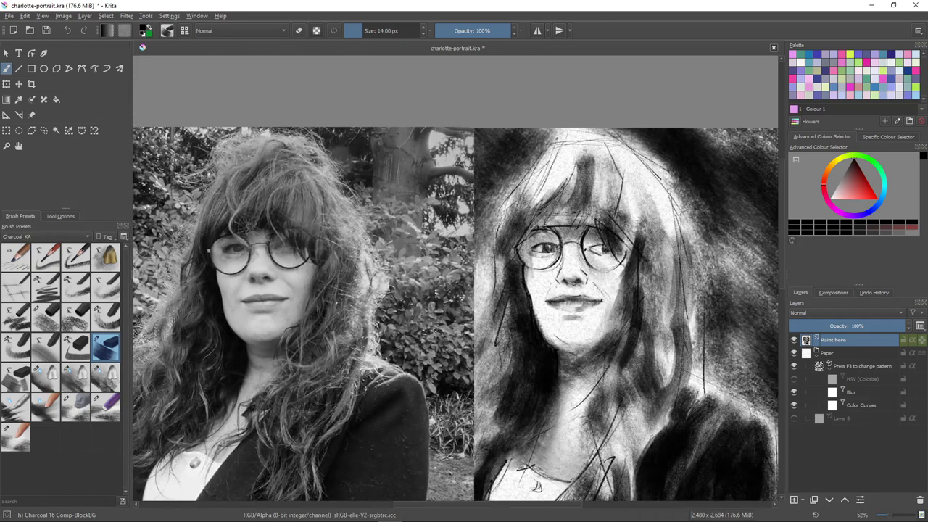
- Darken the eye behind the right lens and shade the right cheek and jaw with Charcoal 16 Comp-BlockBG, enlarging the brush to 51 px
scroll(540, 319, "up", 2)
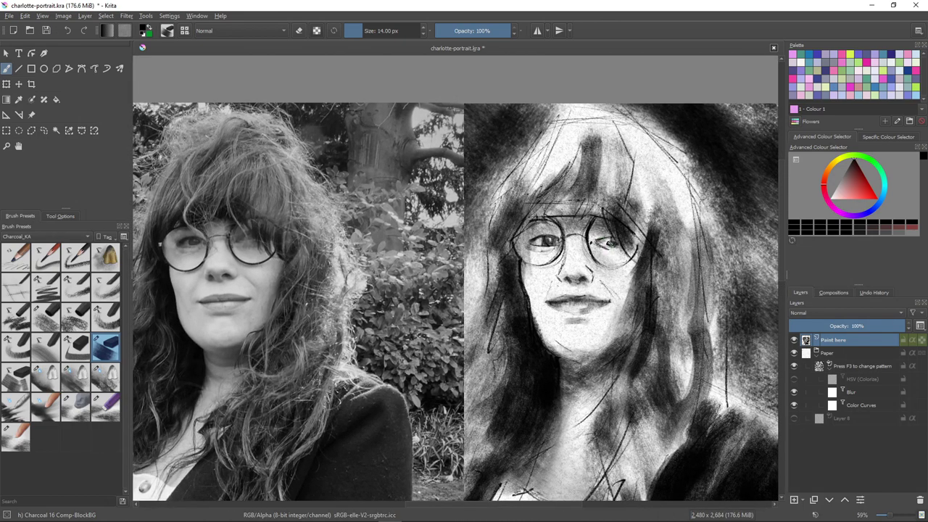
left_click_drag(611, 235, 614, 245)
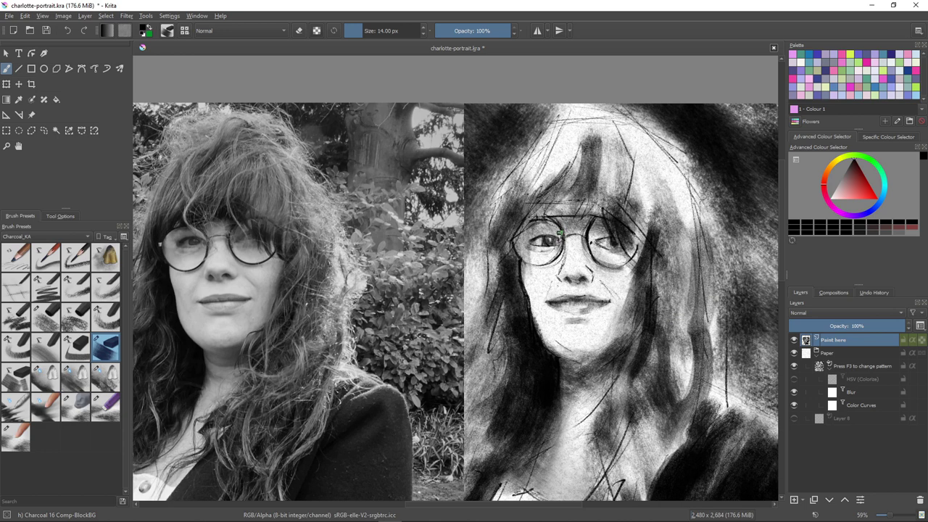
key("bracketright")
key("bracketright")
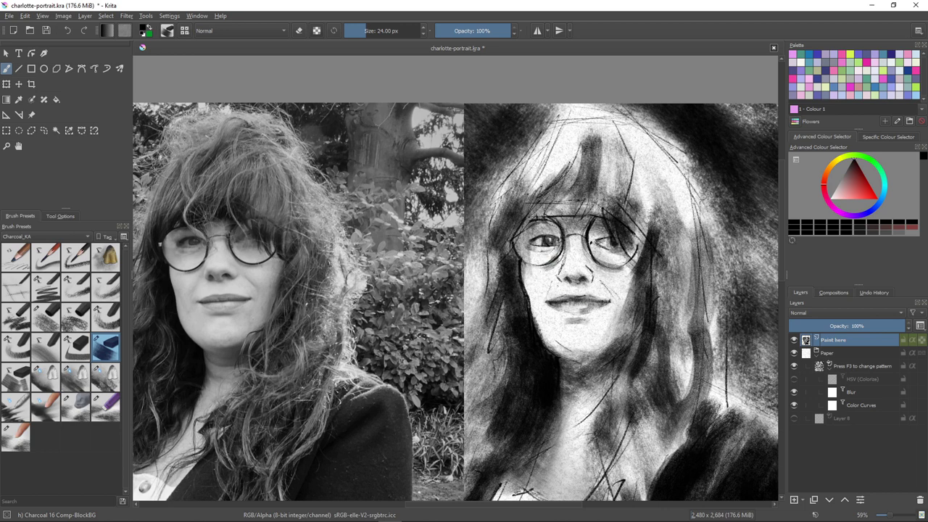
key("bracketright")
key("bracketright")
key("bracketright")
key("bracketright")
key("bracketright")
key("bracketright")
key("bracketright")
key("bracketright")
key("bracketright")
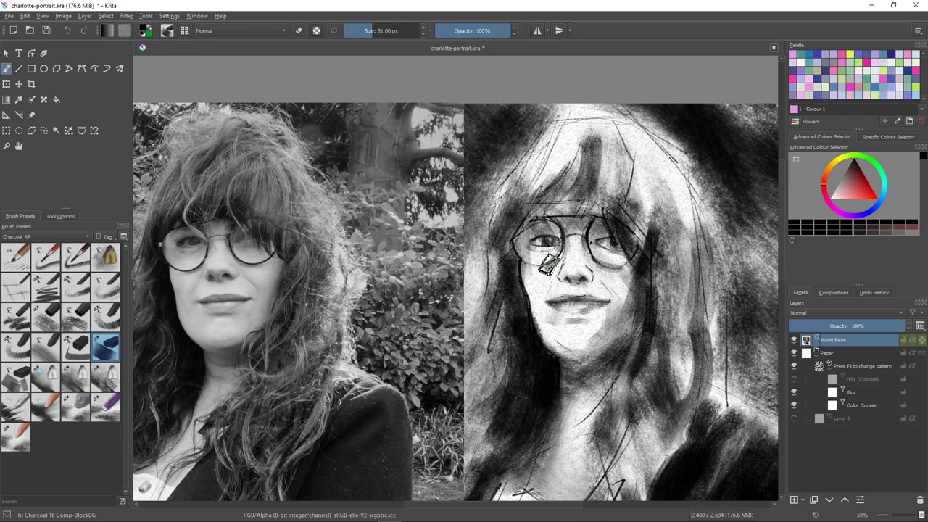
key("bracketleft")
key("bracketleft")
key("bracketleft")
key("bracketleft")
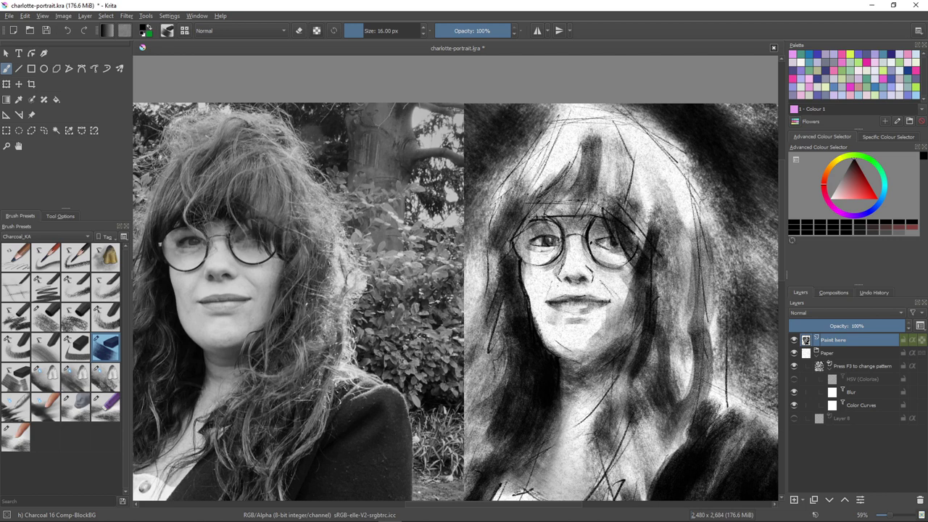
key("bracketright")
key("bracketright")
key("bracketright")
key("bracketright")
key("bracketright")
key("bracketright")
left_click_drag(602, 250, 622, 260)
key("ctrl+z")
key("ctrl+z")
- Shade around the right lens with Charcoal 10 Willow BlockGrainy and darken the glasses' rims and bridge with Charcoal 01 Draw-Detail at 16 px
left_click(46, 317)
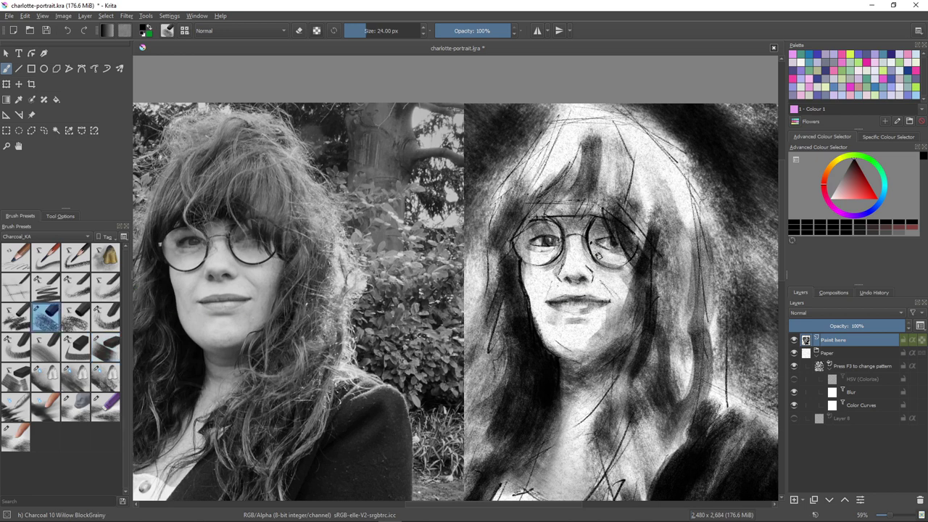
key("bracketright")
key("bracketright")
key("bracketright")
key("bracketright")
key("bracketright")
key("slash")
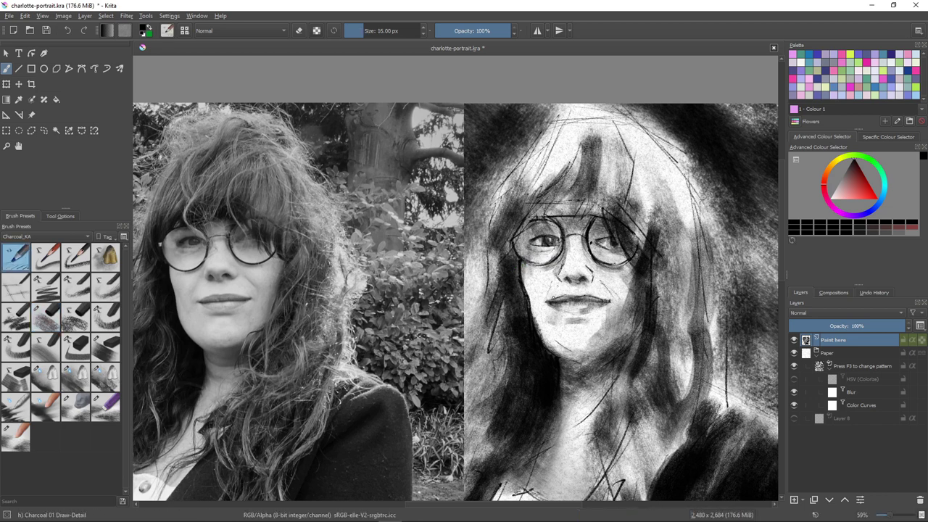
key("e")
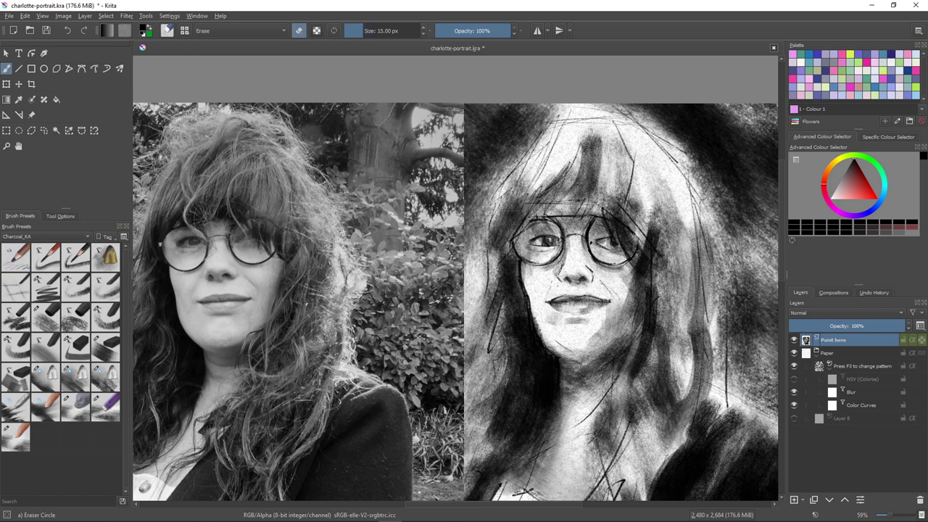
key("e")
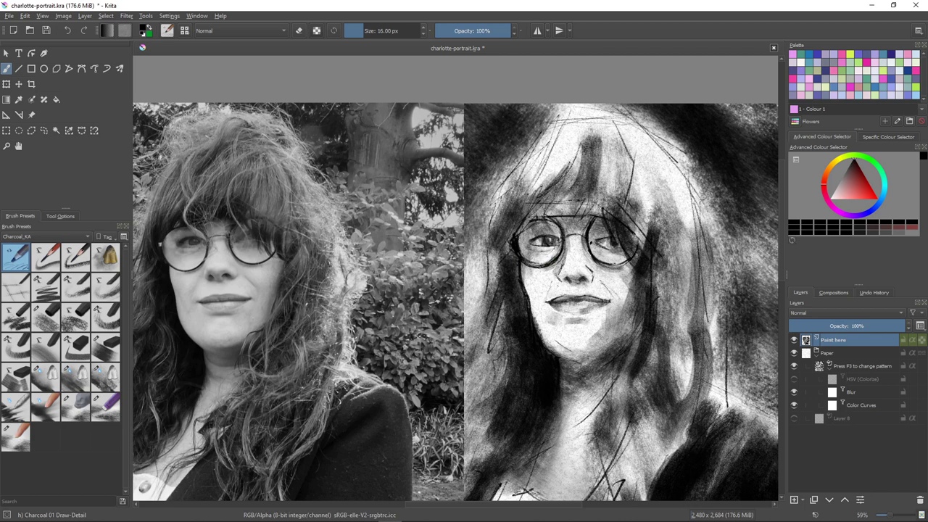
- Lighten the lower part of the right lens and the outer part of the left lens with Charcoal 23 Eraser-Soft at 30 px
key("e")
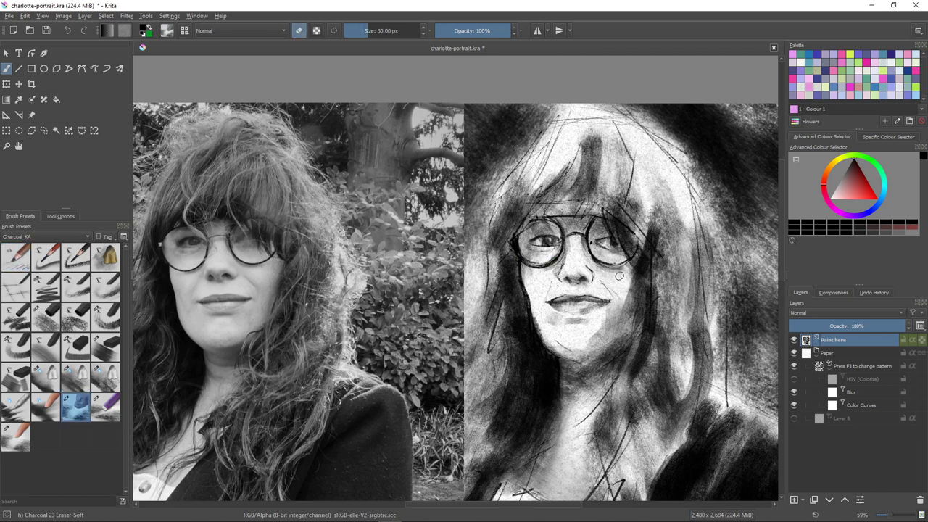
mouse_move(613, 253)
left_mouse_down()
mouse_move(635, 251)
mouse_move(622, 262)
left_mouse_up()
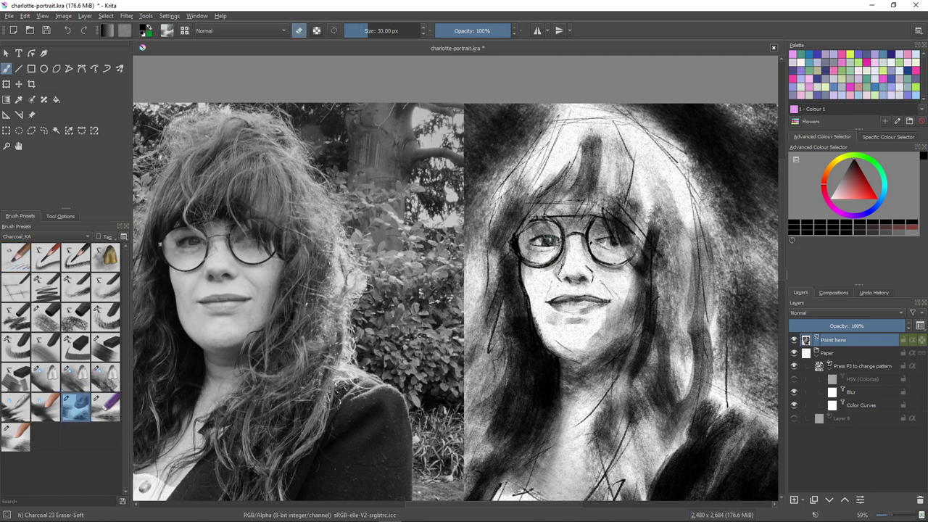
mouse_move(513, 240)
left_mouse_down()
mouse_move(529, 227)
mouse_move(535, 248)
left_mouse_up()
- Refine the nose with Charcoal 01 Draw-Detail at 28 px and shade its side with Charcoal 10 Willow BlockGrainy at 35 px
key("e")
key("]")
key("]")
key("]")
key("]")
key("]")
key("]")
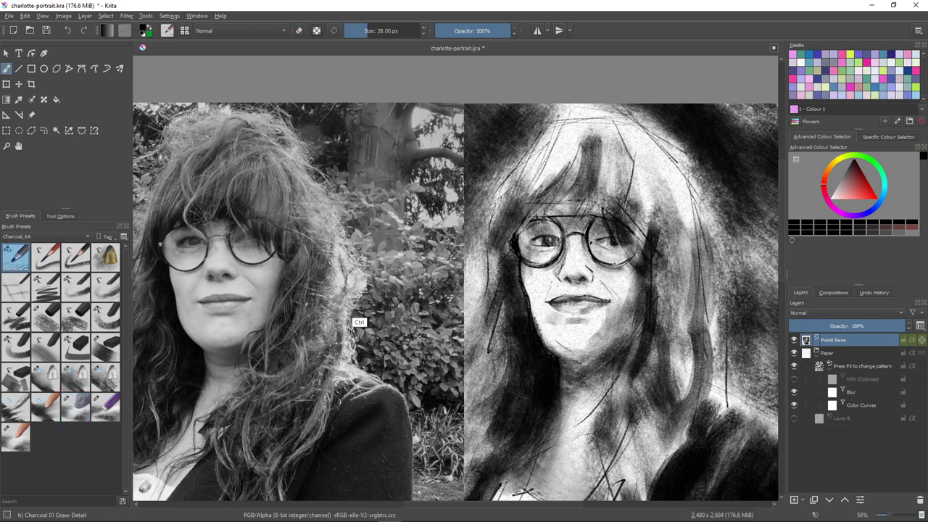
scroll(562, 276, "up", 2)
left_click(46, 317)
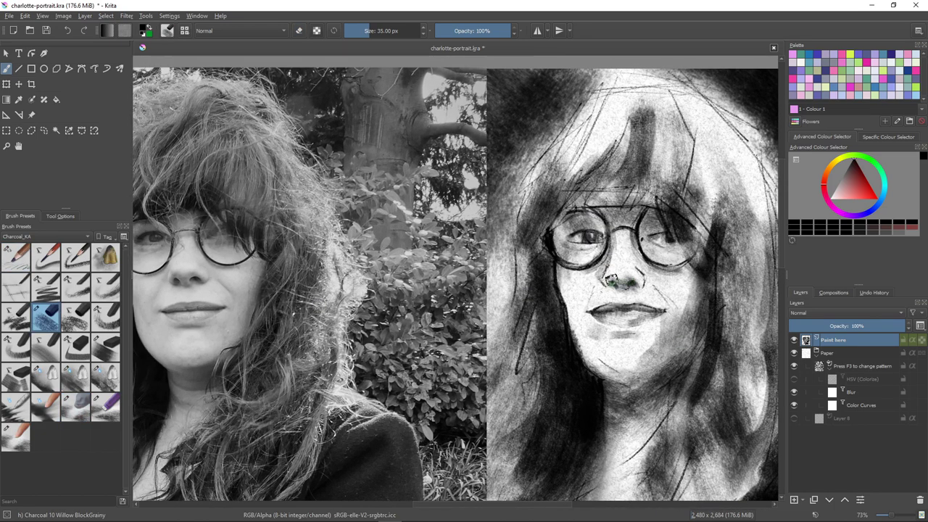
- Soften the sketch lines around the nose with Charcoal 23 Eraser-Soft, reducing the brush to 18 px
key("e")
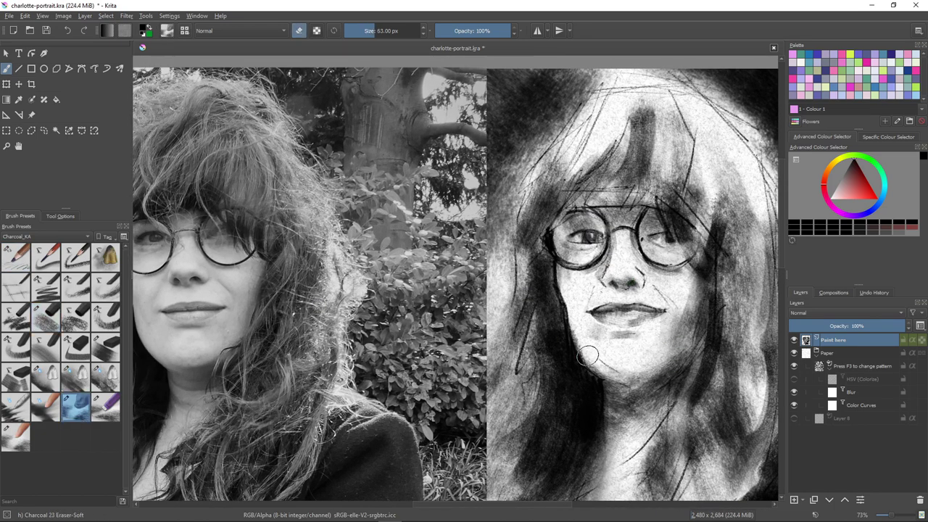
key("[")
key("[")
key("[")
key("[")
key("[")
key("[")
key("[")
key("[")
key("[")
key("[")
key("[")
key("[")
key("[")
key("[")
key("[")
key("[")
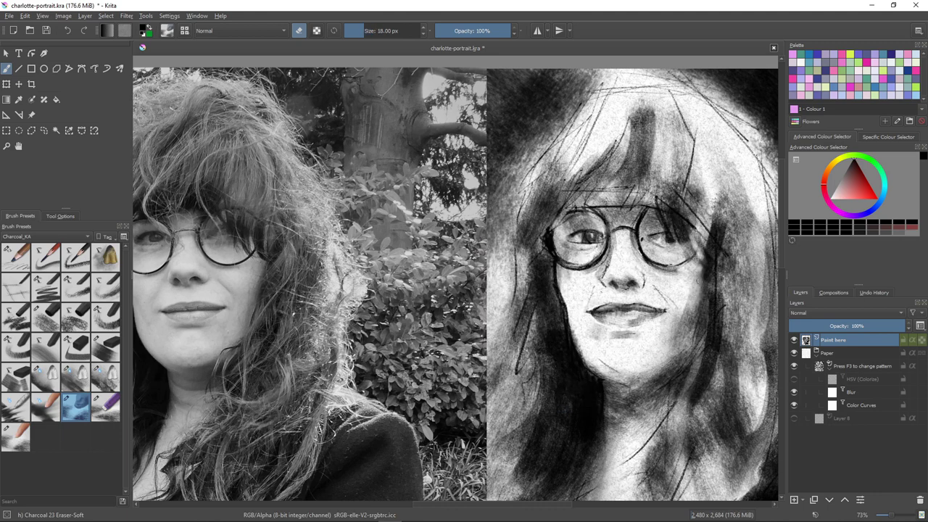
- Redraw the right nostril's edge with Charcoal 01 Draw-Detail at 28 px and soften it with Charcoal 23 Eraser-Soft and Charcoal 24 Eraser-Blend
left_click(15, 258)
left_click_drag(648, 278, 642, 287)
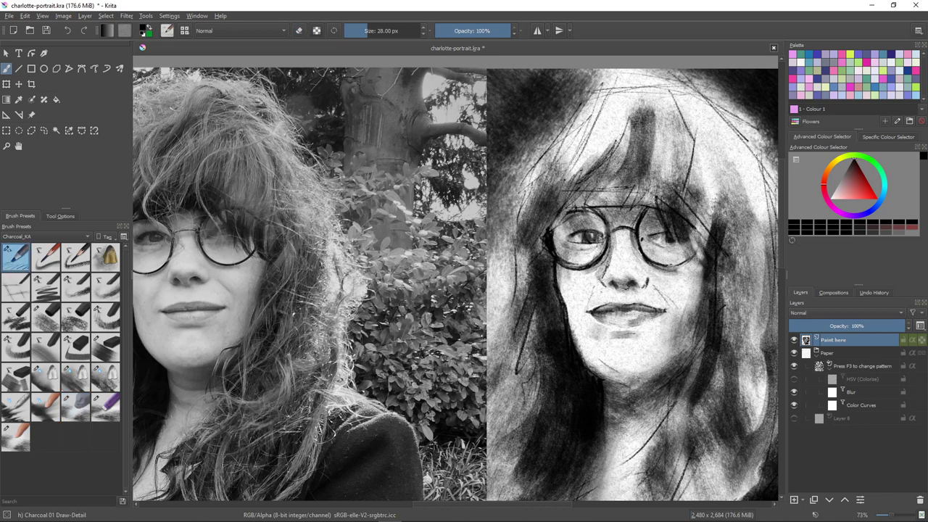
left_click(46, 317)
left_click(75, 407)
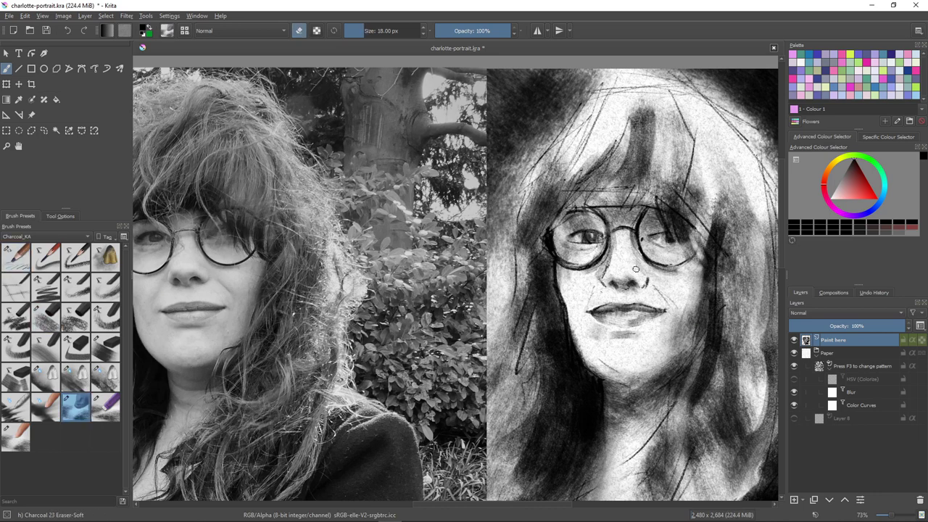
key("slash")
key("slash")
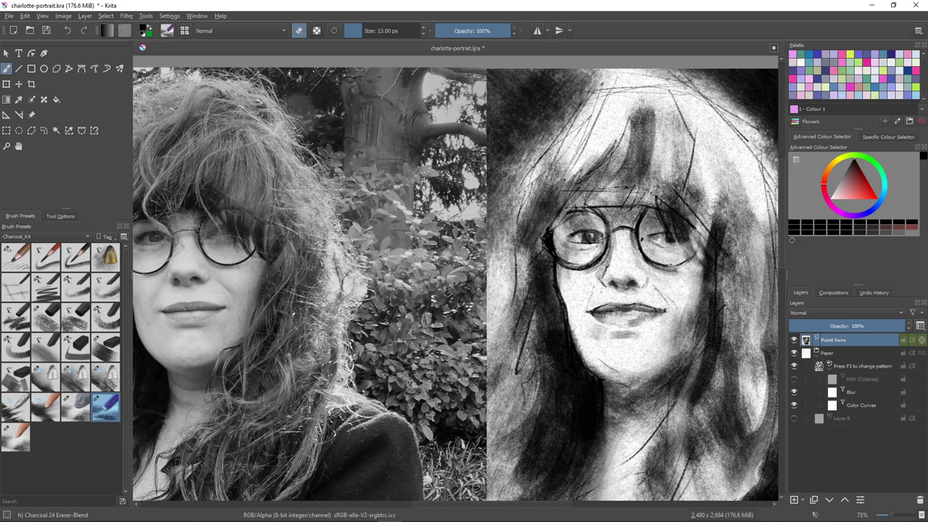
- Select the mouth and the shadow below it freehand, transform it to be slightly smaller, and clear the selection
key("l")
mouse_move(582, 306)
left_mouse_down()
mouse_move(591, 298)
mouse_move(582, 306)
left_mouse_up()
key("t")
left_click_drag(628, 316, 628, 326)
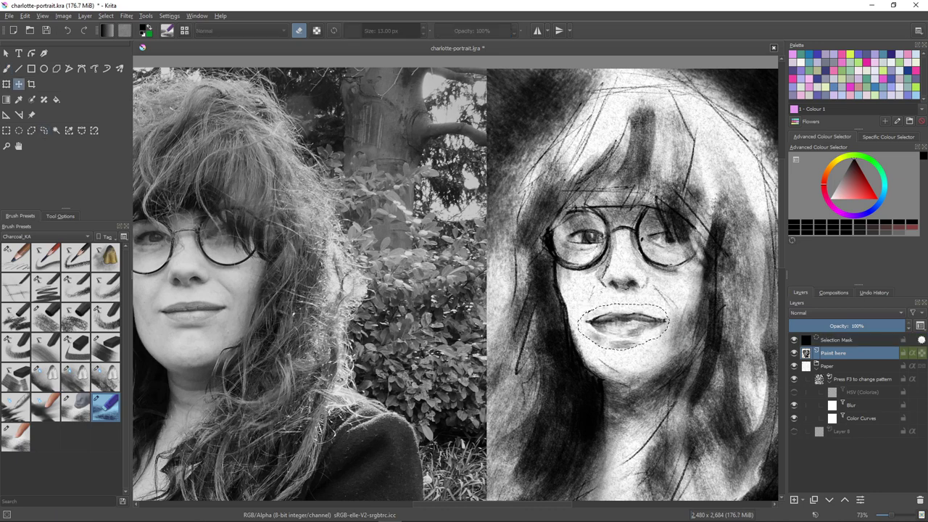
key("ctrl+t")
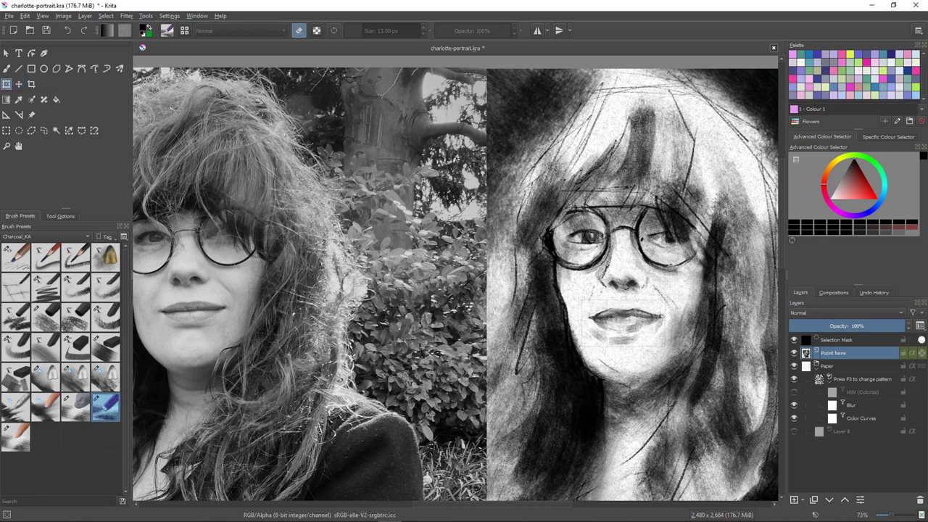
left_click(6, 68)
left_click(106, 16)
left_click(119, 37)
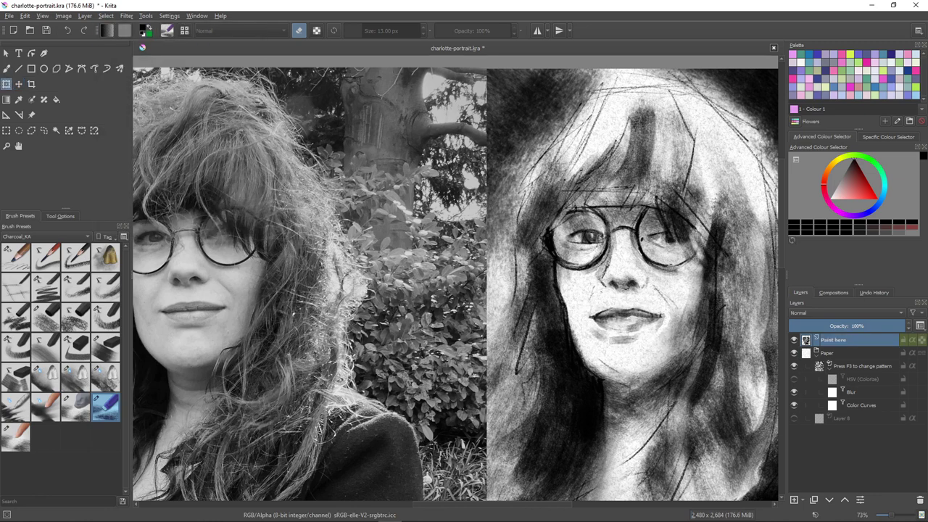
- Lighten the right cheek along the hair with an enlarged Charcoal 23 Eraser-Soft brush
left_click(76, 408)
mouse_move(700, 241)
left_mouse_down()
mouse_move(709, 270)
mouse_move(699, 301)
left_mouse_up()
key("bracketright")
key("bracketright")
key("bracketright")
key("bracketright")
key("bracketright")
key("bracketright")
key("bracketright")
key("bracketright")
key("bracketright")
key("bracketright")
key("bracketright")
key("bracketright")
key("bracketright")
left_click_drag(705, 264, 691, 328)
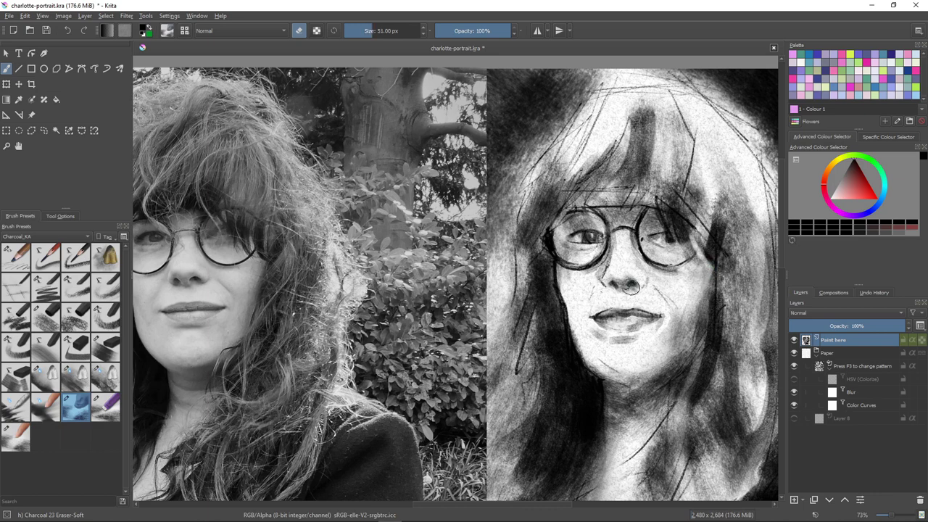
- Shade the underside of the nose with Charcoal 10 Willow BlockGrainy and soften it with Charcoal 24 Eraser-Blend at 13 px
left_click(44, 323)
left_click_drag(632, 286, 640, 279)
left_click(106, 407)
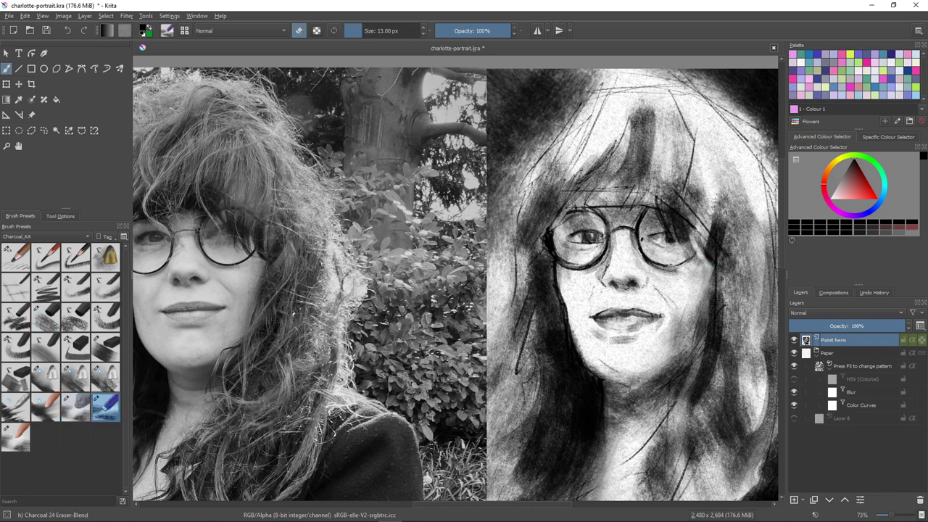
- Shade the right smile crease with Charcoal 10 Willow BlockGrainy at 35 px and refine the lips' outline with Charcoal 01 Draw-Detail at 9 px
left_click(46, 318)
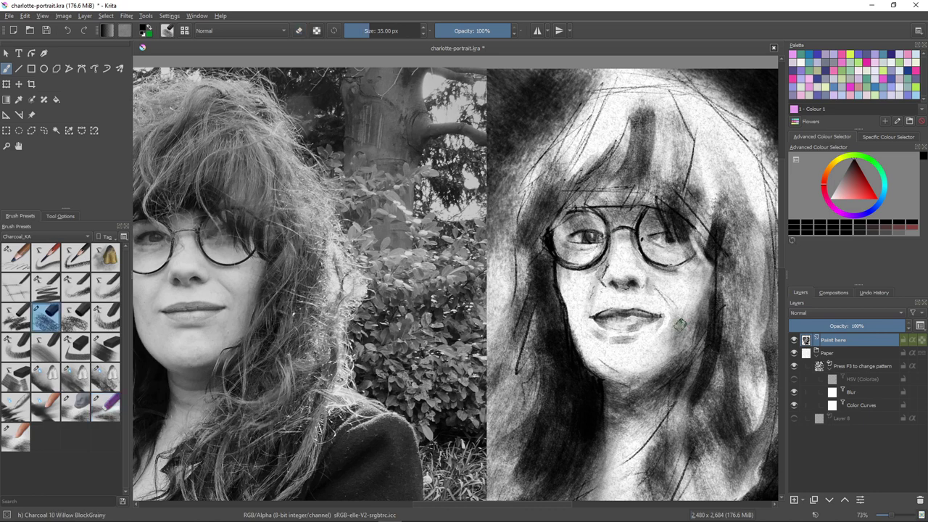
left_click_drag(680, 324, 668, 306)
key("comma")
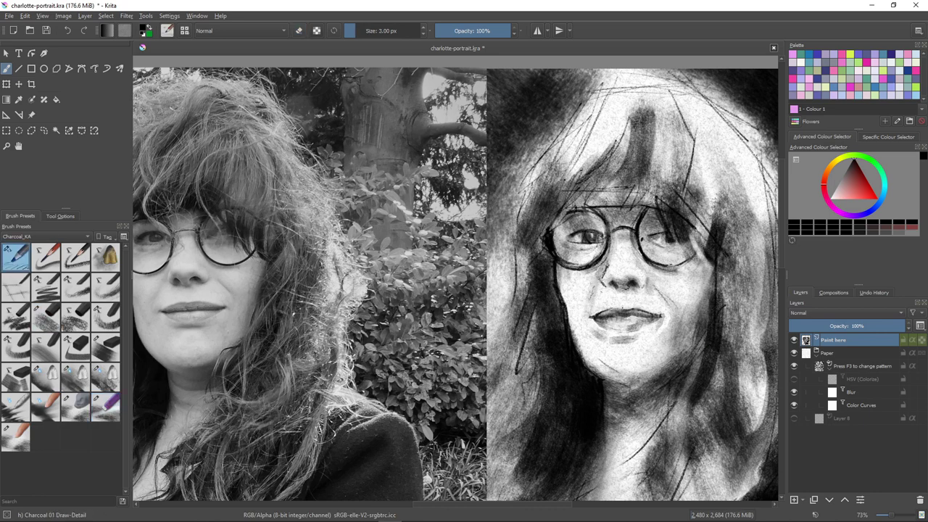
left_click(46, 408)
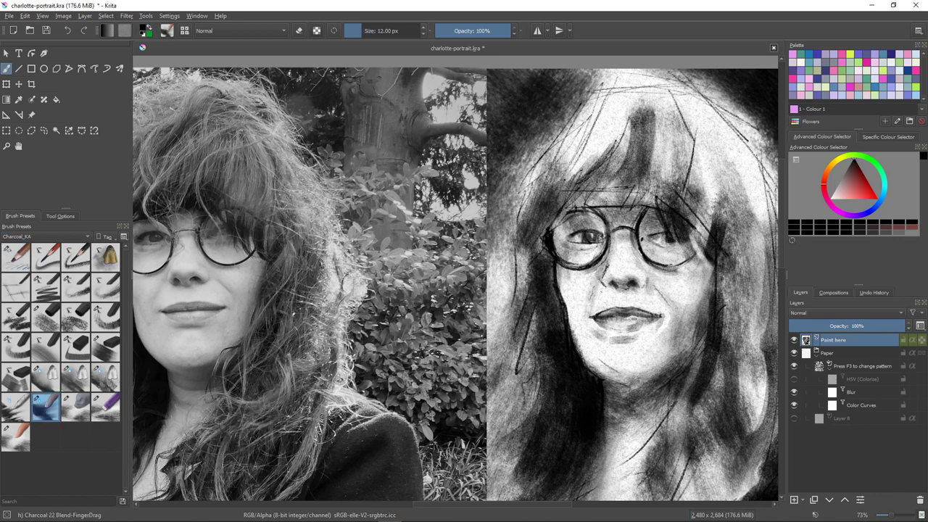
key("period")
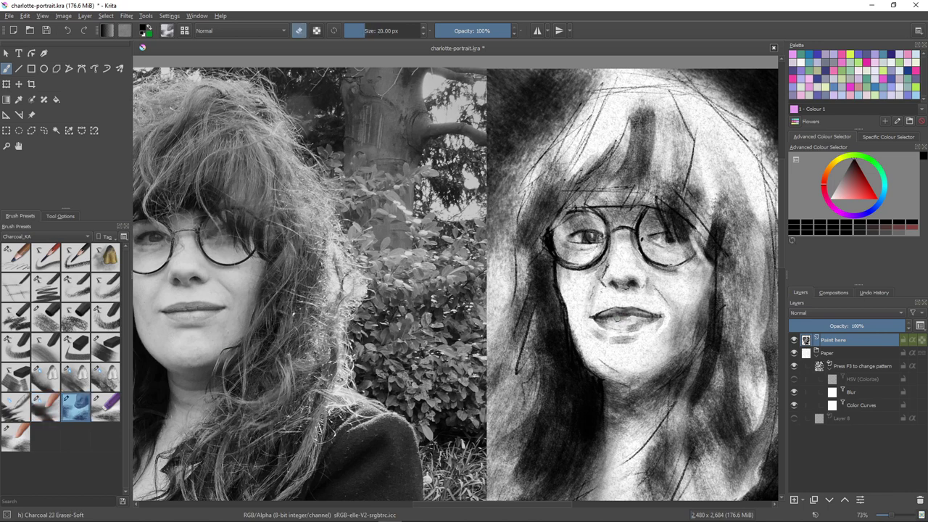
left_click(15, 257)
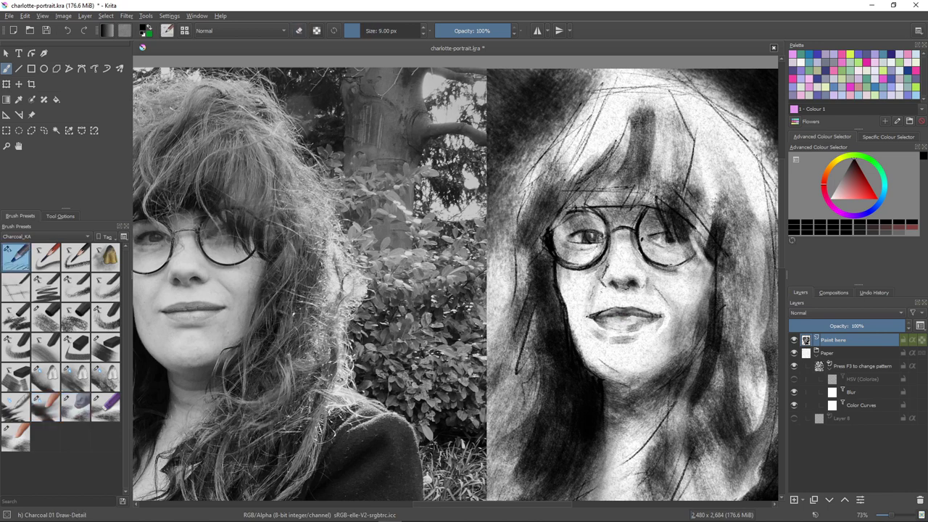
key("slash")
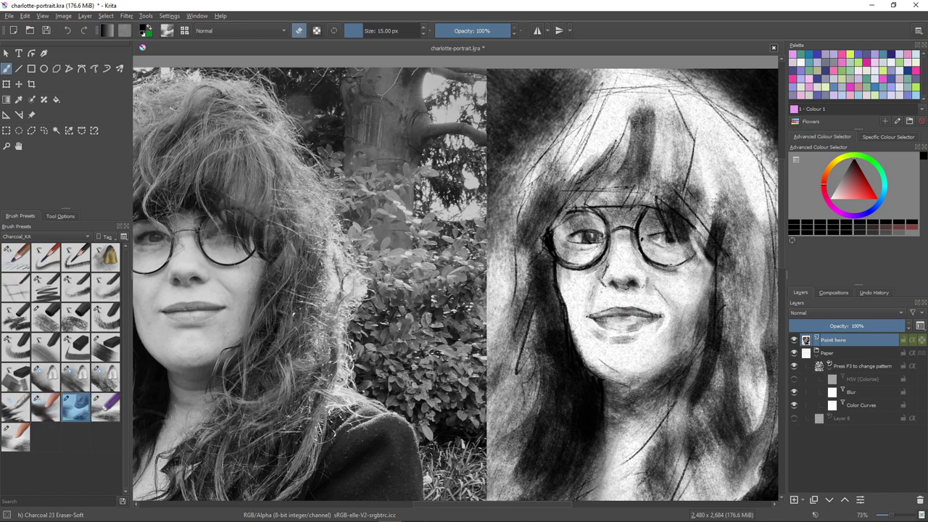
- Redraw the upper lip's edge with Charcoal 01 Draw-Detail at 9 px, trimming it with Charcoal 24 Eraser-Blend
scroll(661, 328, "up", 4)
key("slash")
left_click_drag(415, 274, 454, 265)
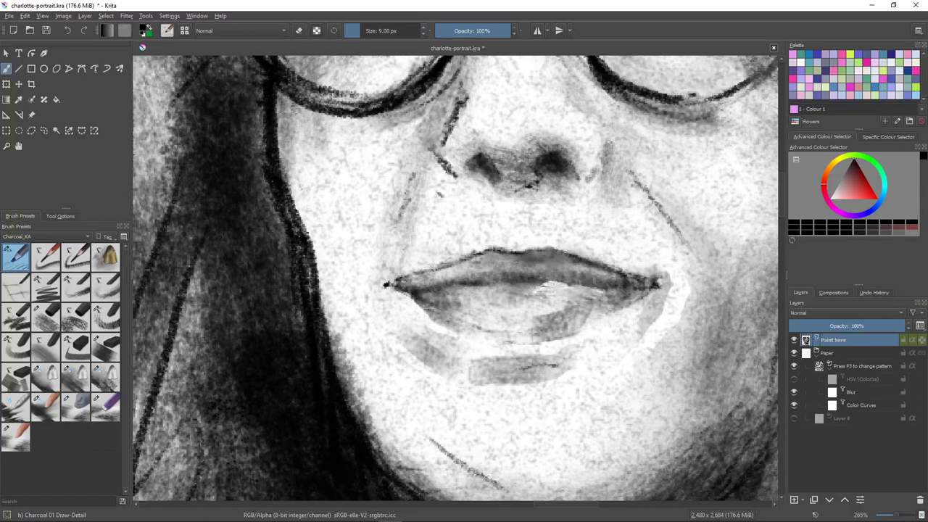
left_click(105, 407)
left_click_drag(580, 249, 473, 250)
left_click(15, 257)
left_click_drag(418, 271, 496, 251)
- Soften the upper lip with Charcoal 25 Finger-Touch and 12 px Charcoal 22 Blend-FingerDrag, and lighten the lower lip with Charcoal 23 Eraser-Soft
left_click(15, 437)
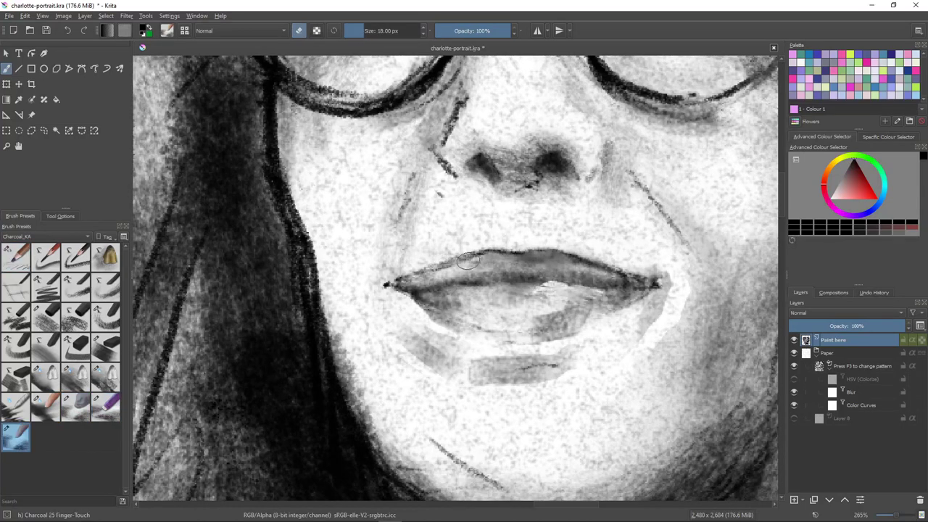
key("comma")
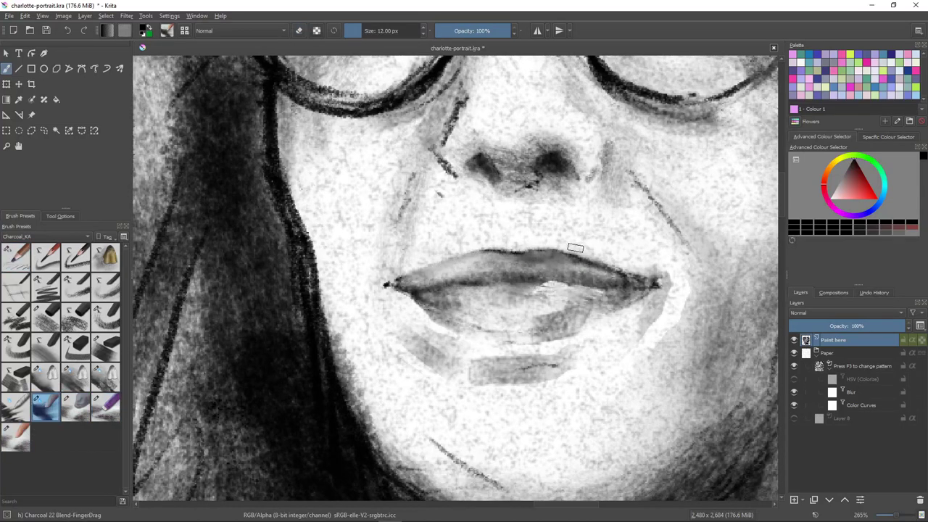
left_click_drag(575, 248, 653, 279)
key("period")
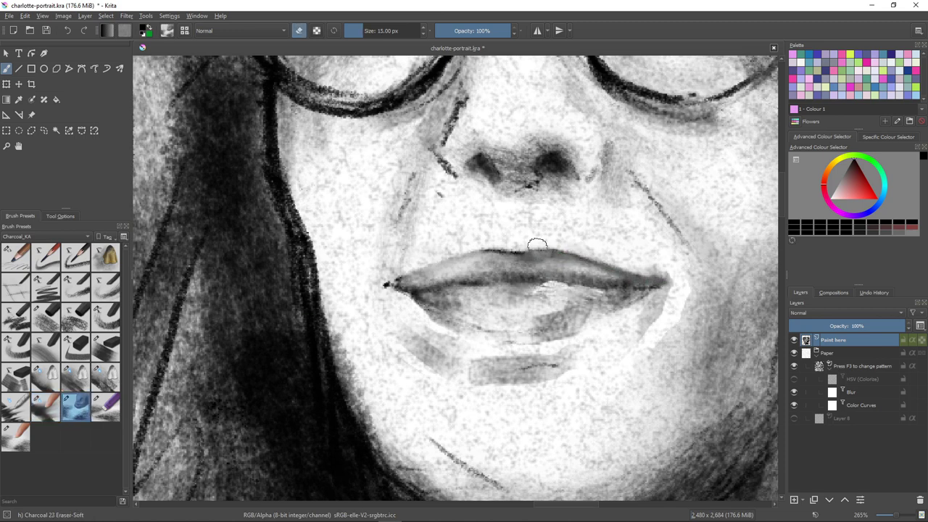
mouse_move(565, 323)
left_mouse_down()
mouse_move(543, 290)
mouse_move(431, 298)
left_mouse_up()
- Darken the nostrils with Charcoal 01 Draw-Detail at 9 px and shade around them with Charcoal 10 Willow BlockGrainy at 35 px
left_click(15, 257)
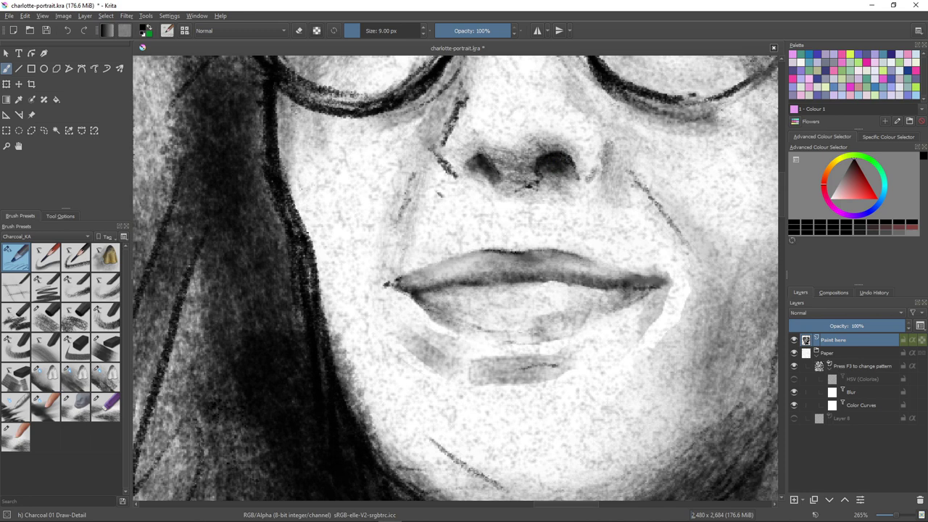
key("comma")
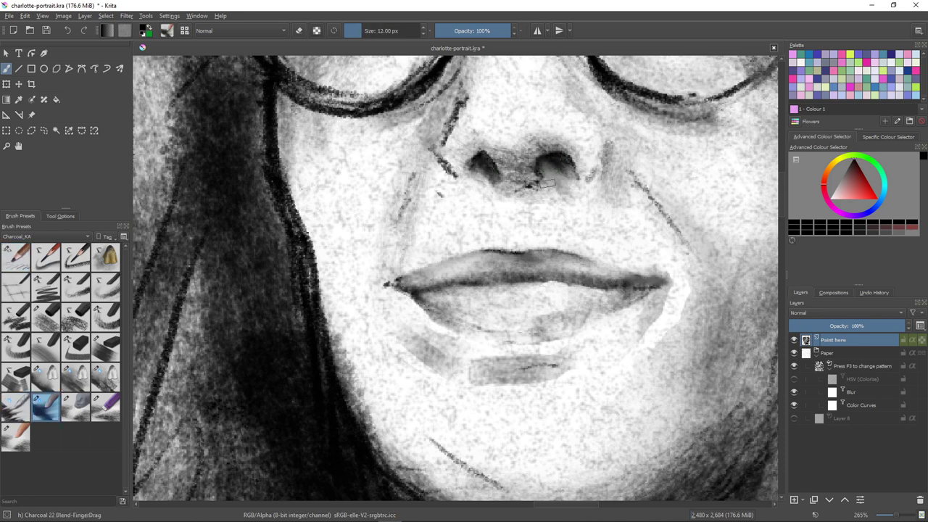
key("comma")
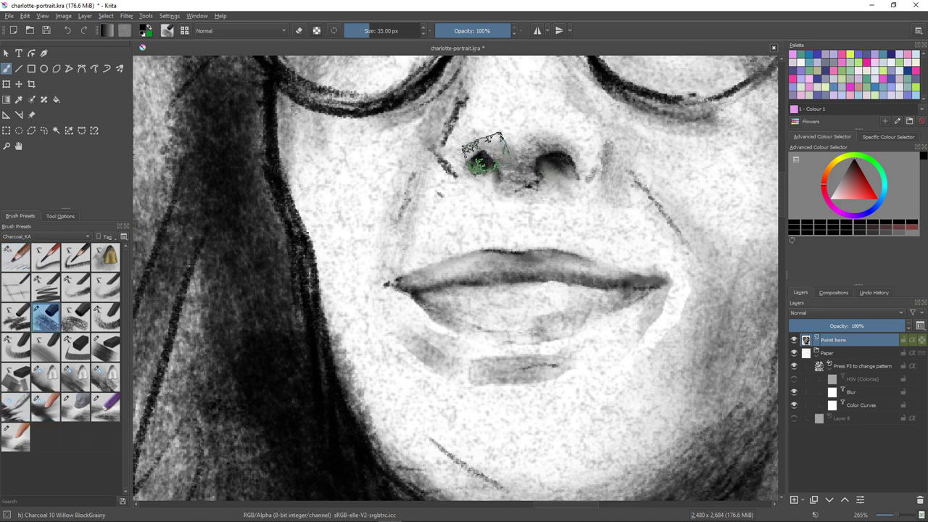
mouse_move(594, 174)
left_mouse_down()
mouse_move(547, 166)
mouse_move(481, 180)
mouse_move(509, 182)
left_mouse_up()
- Soften the shading on the nose tip and around the right nostril wing with Charcoal 24 Eraser-Blend at 13 px
left_click(105, 407)
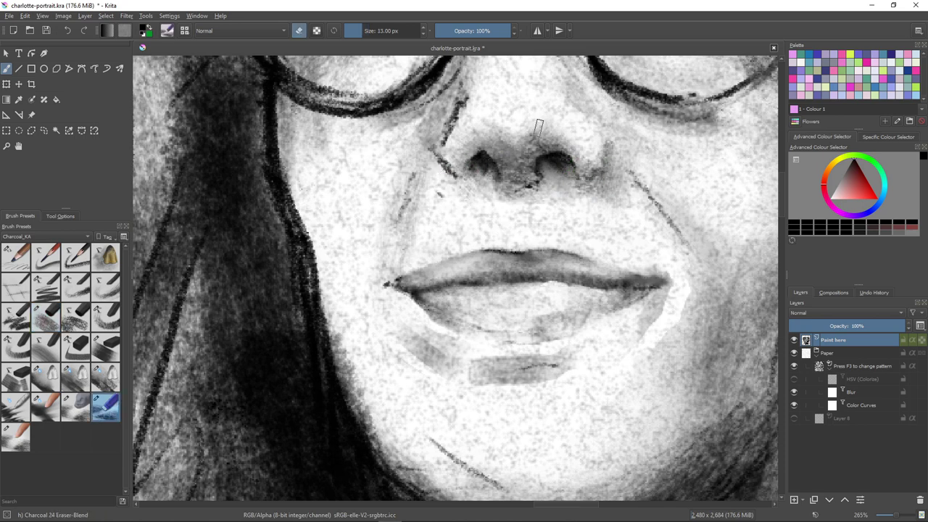
left_click_drag(547, 129, 488, 136)
left_click_drag(581, 165, 594, 154)
mouse_move(570, 184)
left_mouse_down()
mouse_move(544, 195)
mouse_move(622, 177)
left_mouse_up()
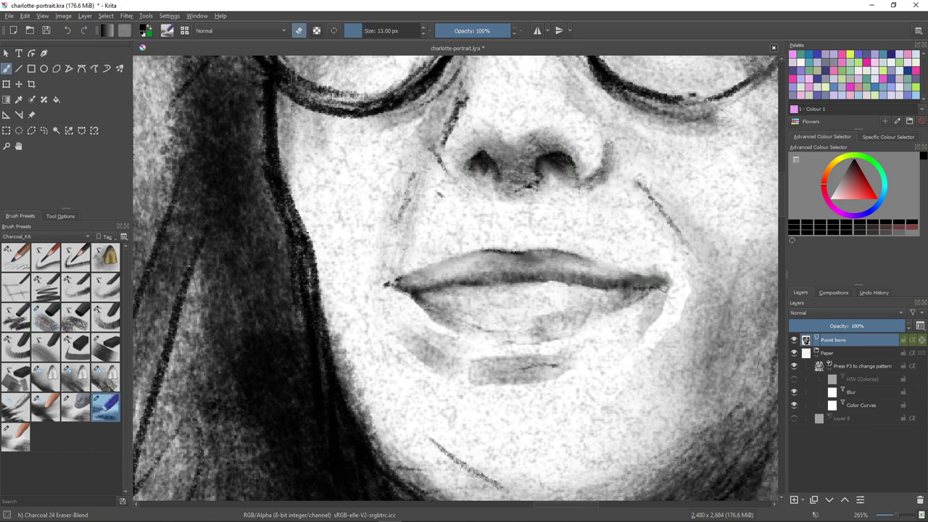
- Smudge the nose's left contour and the skin beside and below the mouth corners with Charcoal 22 Blend-FingerDrag at 12 px
key("comma")
left_click(45, 407)
left_click_drag(443, 177, 472, 192)
mouse_move(457, 103)
left_mouse_down()
mouse_move(440, 129)
mouse_move(440, 168)
left_mouse_up()
mouse_move(456, 77)
left_mouse_down()
mouse_move(442, 97)
mouse_move(447, 144)
left_mouse_up()
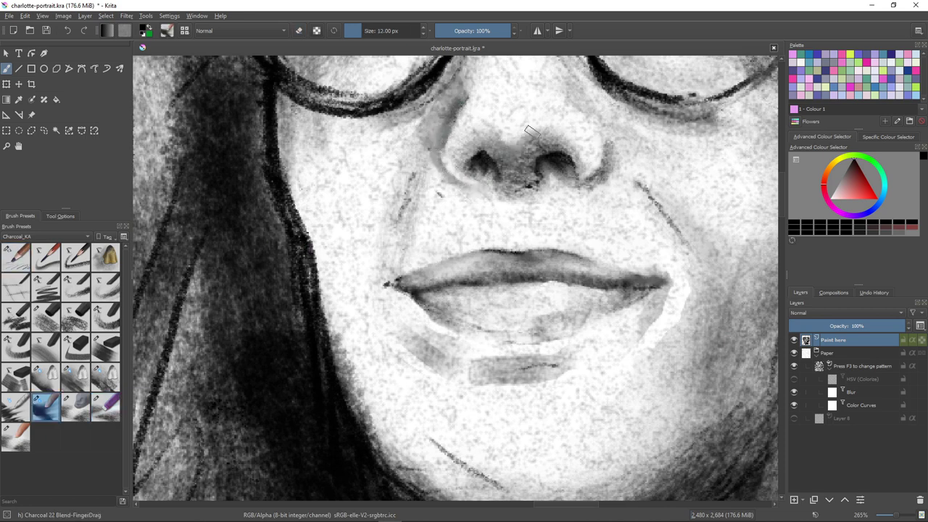
left_click_drag(681, 290, 645, 348)
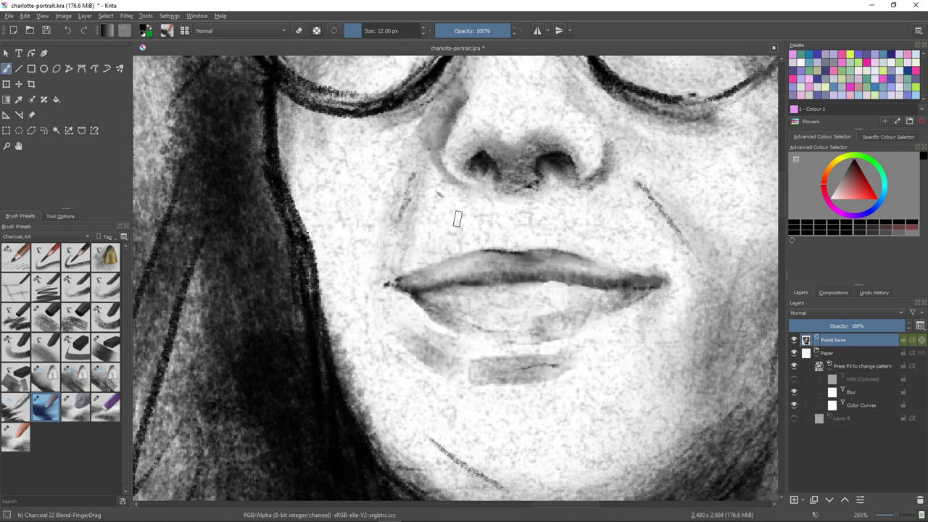
left_click_drag(434, 347, 436, 326)
- Trim the shadow under the lower lip with Charcoal 23 Eraser-Soft and reshade it with Charcoal 10 Willow BlockGrainy
left_click(75, 407)
mouse_move(434, 362)
left_mouse_down()
mouse_move(399, 341)
mouse_move(446, 368)
mouse_move(547, 382)
left_mouse_up()
left_click_drag(465, 378, 544, 379)
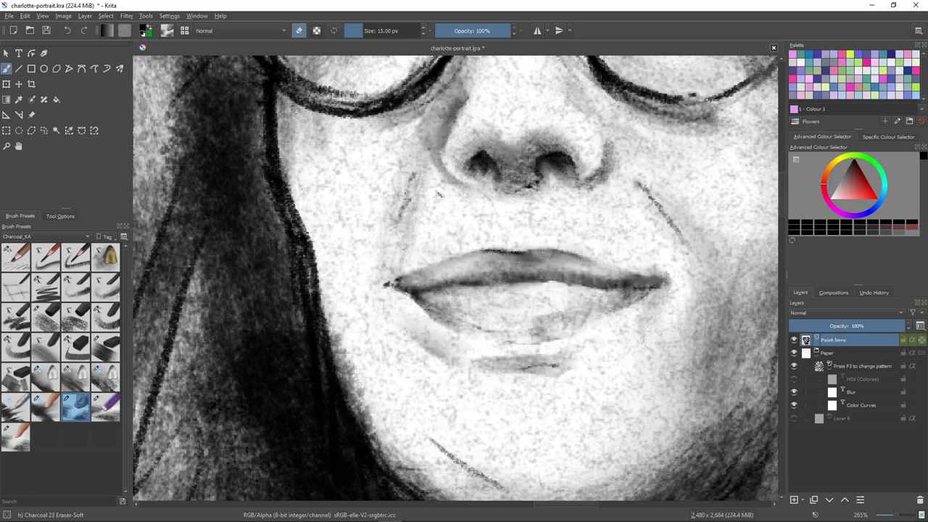
left_click(46, 317)
left_click_drag(472, 355, 538, 363)
mouse_move(482, 370)
left_mouse_down()
mouse_move(555, 377)
mouse_move(551, 370)
left_mouse_up()
- Erase the chin line, the left smile crease and the stray marks beside the mouth with Charcoal 23 Eraser-Soft
left_click(76, 407)
left_click_drag(408, 338, 451, 365)
mouse_move(501, 483)
left_mouse_down()
mouse_move(442, 447)
mouse_move(504, 486)
left_mouse_up()
left_click_drag(415, 174, 396, 236)
left_click_drag(437, 199, 441, 194)
left_click_drag(402, 245, 397, 262)
- Redefine the left nostril with Charcoal 01 Draw-Detail and switch to Charcoal 22 Blend-FingerDrag at 12 px
left_click(15, 258)
mouse_move(464, 183)
left_mouse_down()
mouse_move(443, 171)
mouse_move(439, 188)
mouse_move(439, 176)
mouse_move(484, 170)
left_mouse_up()
key("slash")
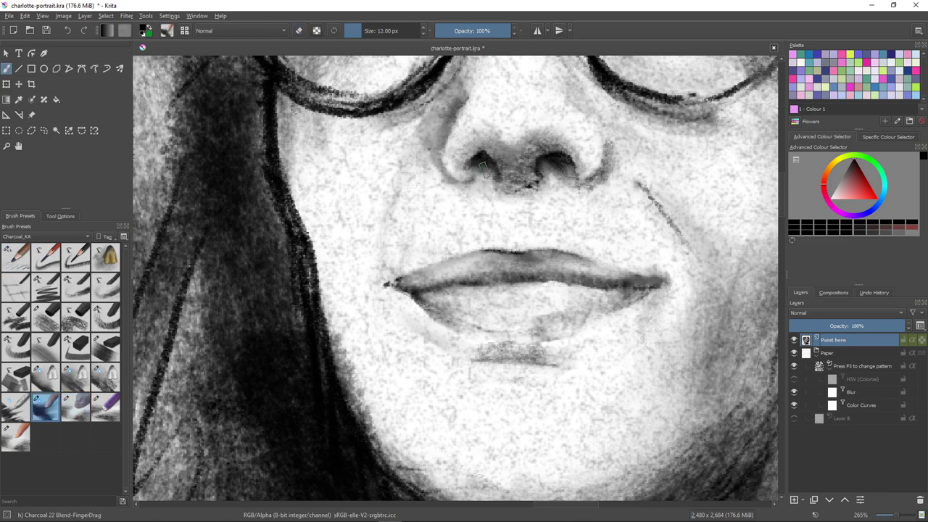
- Soften the nose and nostril shading with Charcoal 23 Eraser-Soft, Charcoal 22 Blend-FingerDrag and 8 px Charcoal 24 Eraser-Blend
scroll(493, 345, "down", 5)
left_click(75, 406)
left_click_drag(507, 278, 492, 281)
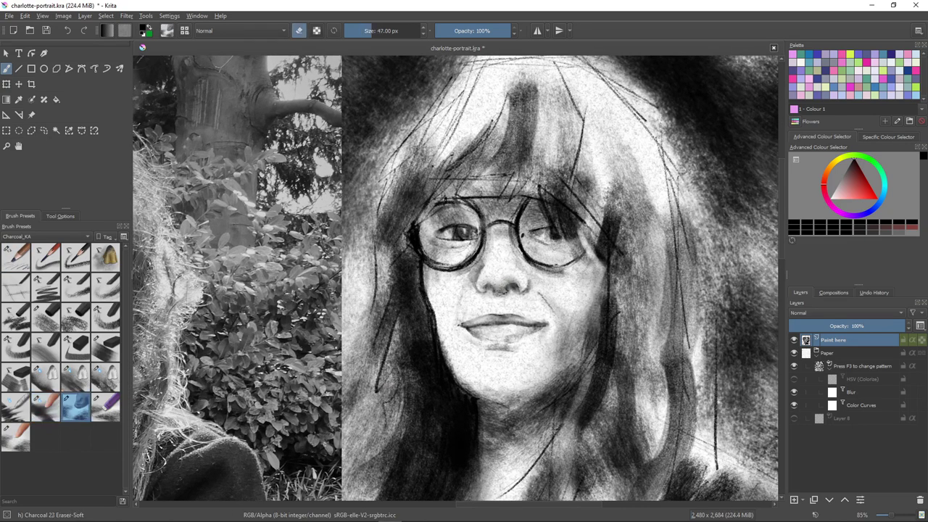
key("bracketleft")
key("bracketleft")
key("bracketleft")
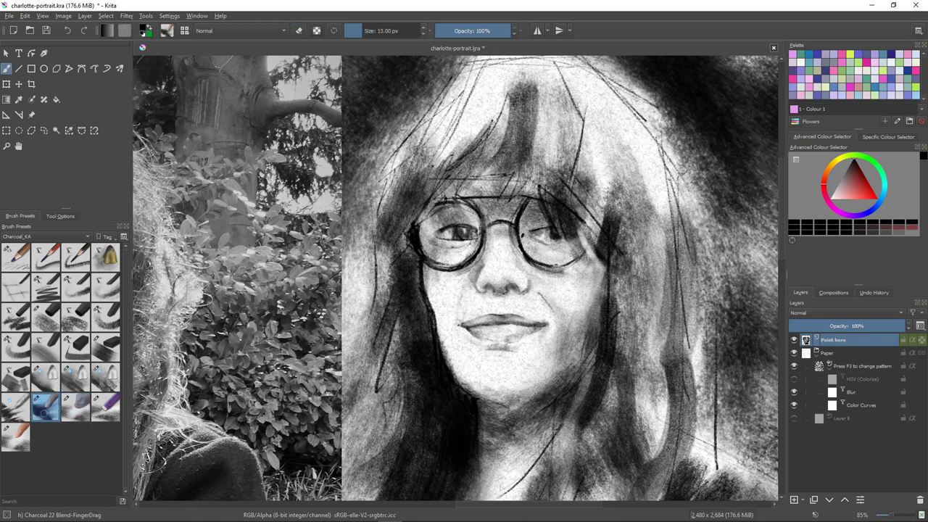
key("slash")
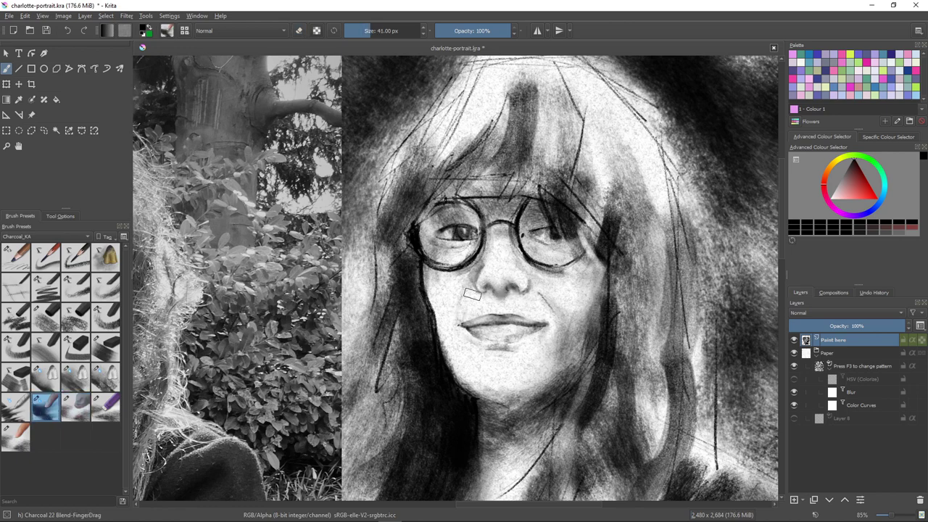
key("slash")
key("slash")
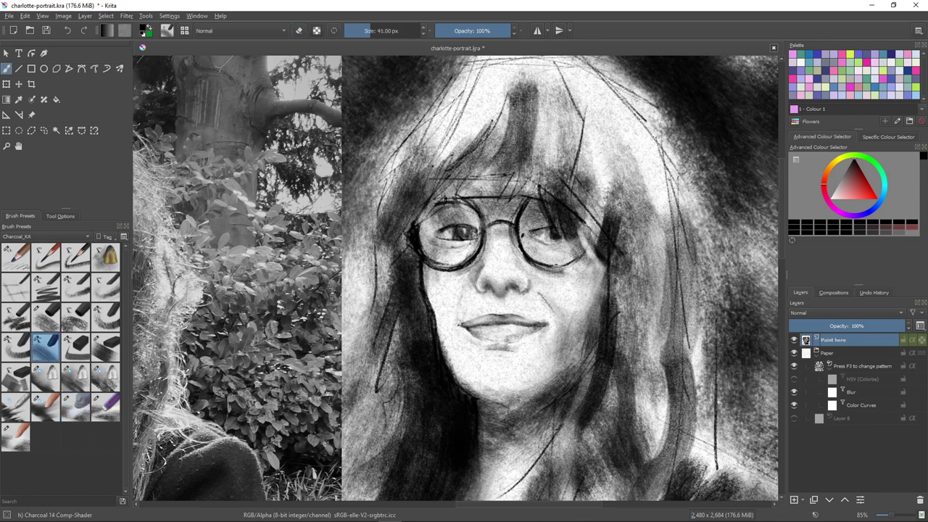
left_click(106, 407)
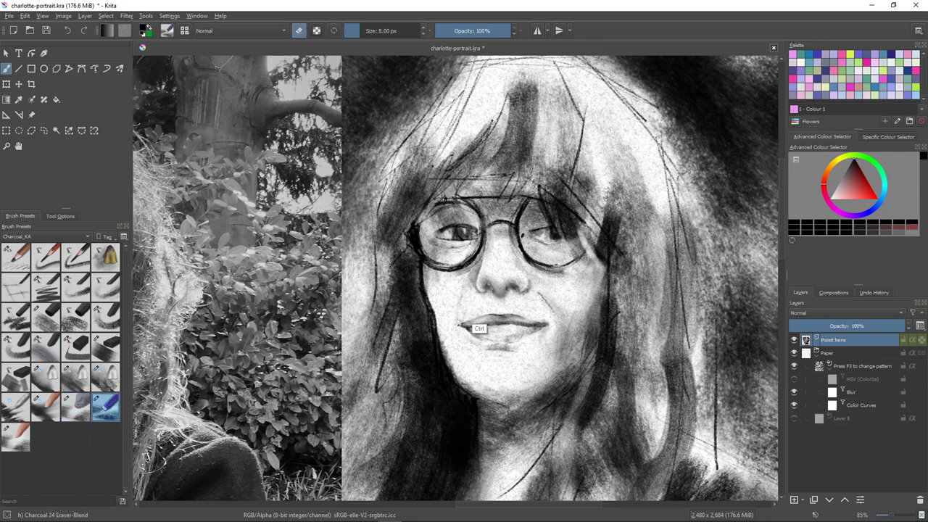
scroll(479, 328, "up", 4)
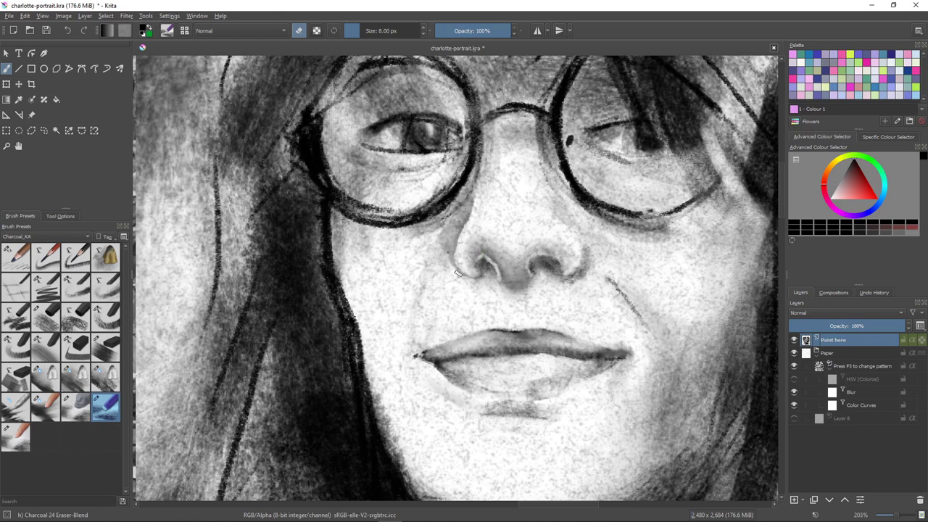
key("slash")
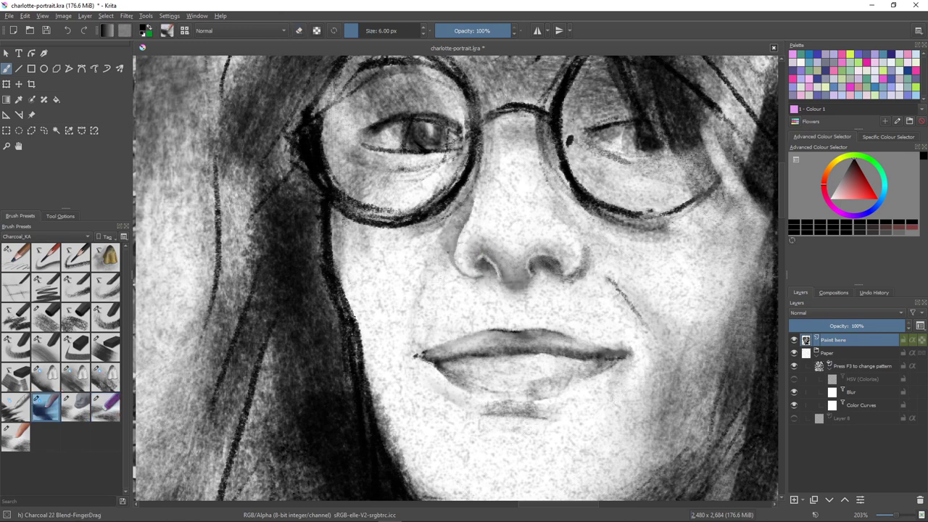
- Darken both nostrils with Charcoal 01 Draw-Detail at 9 px and lighten the nose's left side with Charcoal 23 Eraser-Soft
left_click(15, 258)
left_click_drag(480, 260, 493, 268)
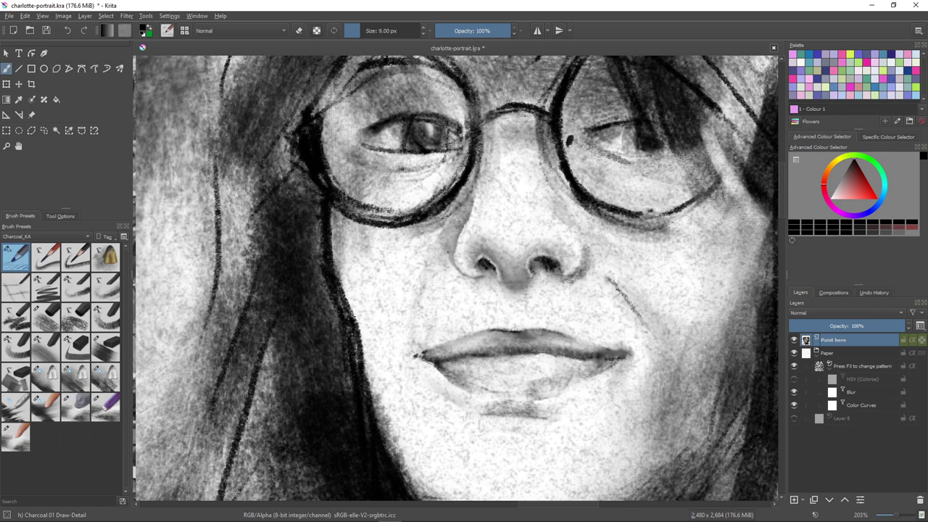
left_click(46, 408)
left_click(76, 408)
mouse_move(451, 222)
left_mouse_down()
mouse_move(440, 261)
mouse_move(458, 226)
left_mouse_up()
- Refine the left eye's inner corner, lids and under-eye area with Charcoal 01 Draw-Detail and Charcoal 24 Eraser-Blend
right_click(473, 184)
mouse_move(477, 166)
left_mouse_down()
mouse_move(472, 203)
mouse_move(437, 234)
mouse_move(416, 207)
left_mouse_up()
right_click(474, 184)
left_click(16, 258)
mouse_move(458, 142)
left_mouse_down()
mouse_move(419, 153)
mouse_move(437, 154)
mouse_move(367, 147)
mouse_move(456, 144)
left_mouse_up()
left_click(106, 407)
mouse_move(430, 116)
left_mouse_down()
mouse_move(459, 129)
mouse_move(401, 116)
mouse_move(364, 138)
mouse_move(408, 156)
left_mouse_up()
- Shade the left eye's upper lid and outer corner with Charcoal 16 Comp-BlockBG
left_click(15, 348)
left_click(106, 347)
left_click_drag(359, 124, 405, 90)
left_click_drag(375, 115, 357, 132)
- Round out the left eye's iris and pupil with a resized Charcoal 16 Comp-BlockBG and lighten them with Charcoal 23 Eraser-Soft
key("[")
key("[")
key("[")
key("[")
key("[")
key("[")
key("[")
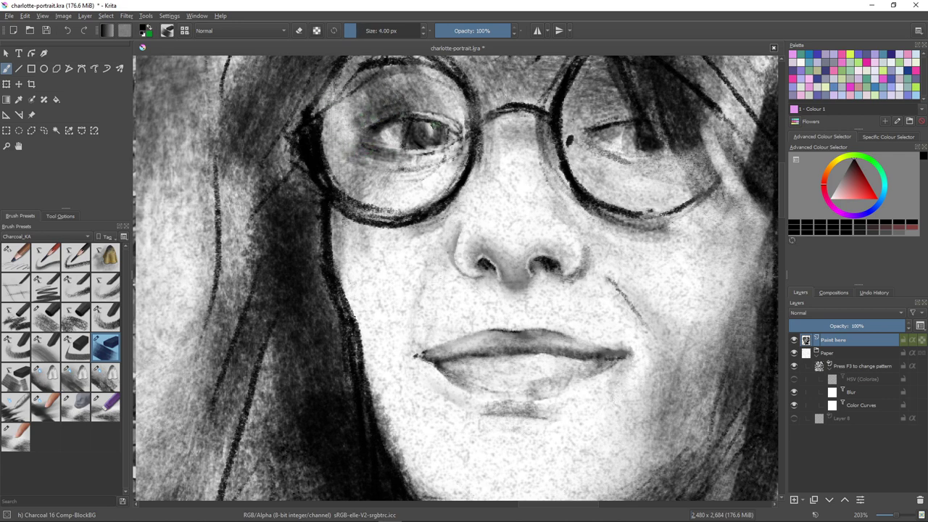
key("]")
key("]")
key("]")
key("]")
key("]")
key("]")
mouse_move(414, 129)
left_mouse_down()
mouse_move(428, 123)
mouse_move(421, 145)
mouse_move(406, 139)
left_mouse_up()
left_click(105, 407)
key("slash")
left_click(76, 407)
left_click_drag(406, 140, 418, 127)
- Redraw the left lens's rim and the right lens's upper edge with Charcoal 01 Draw-Detail at 9 px
left_click(16, 258)
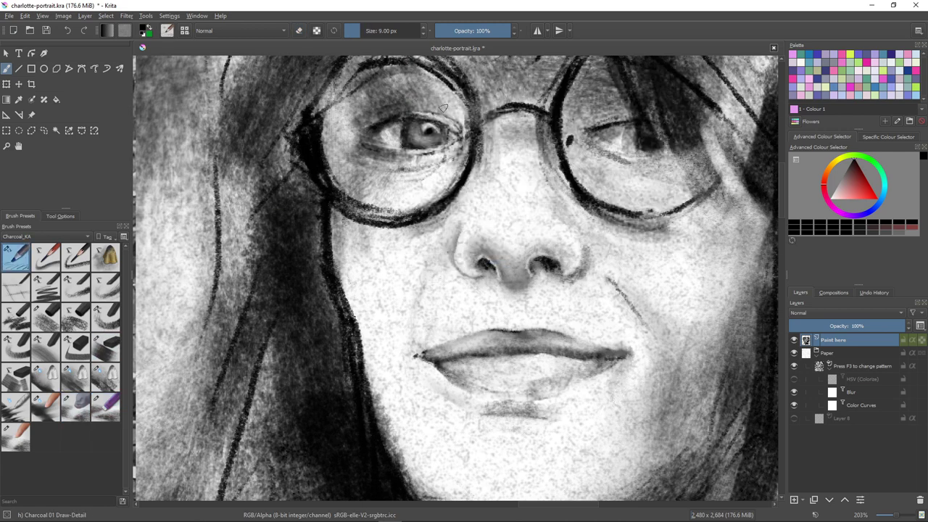
left_click_drag(454, 83, 469, 137)
left_click_drag(477, 98, 467, 160)
scroll(410, 221, "down", 2)
left_click_drag(410, 221, 384, 316)
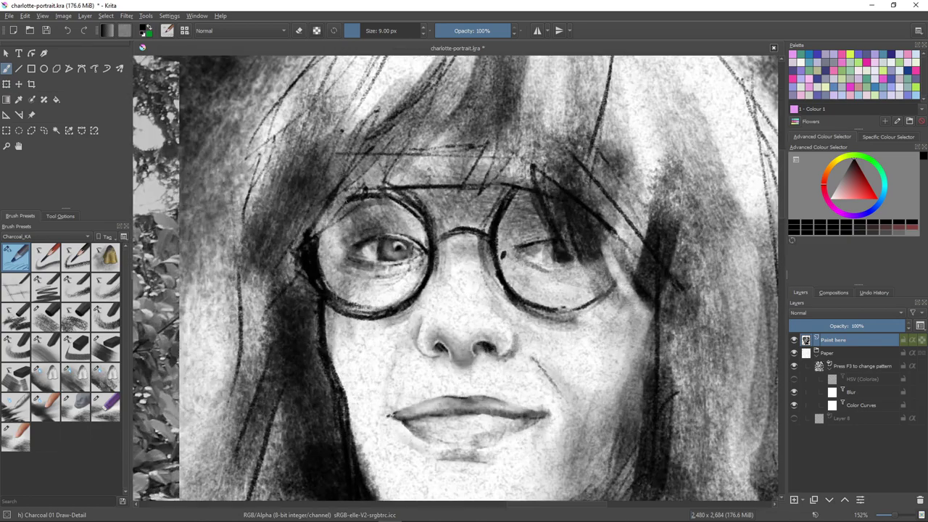
left_click_drag(309, 221, 350, 198)
left_click_drag(531, 190, 505, 207)
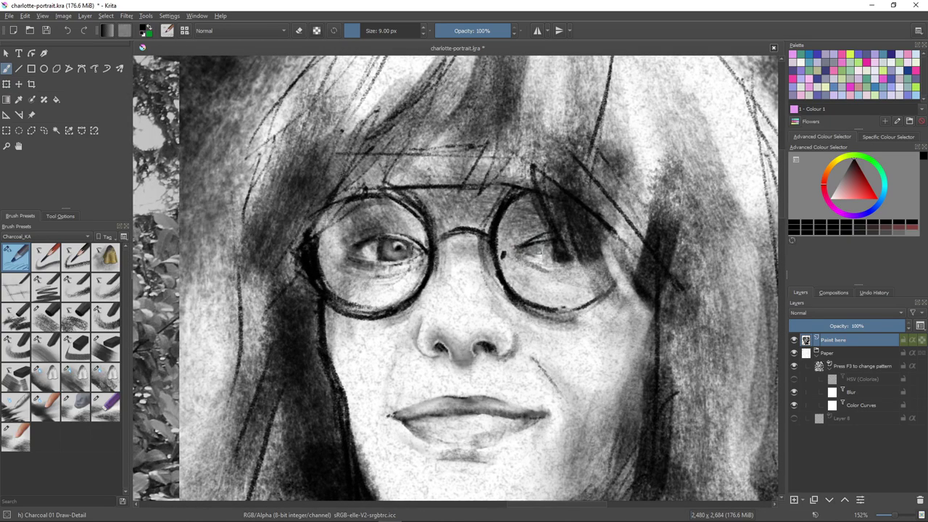
- Add detail to the right eye, and erase the stray dot and marks inside the right lens with Charcoal 23 Eraser-Soft at 16 px
left_click_drag(532, 256, 561, 259)
key("/")
left_click_drag(503, 248, 507, 265)
left_click_drag(533, 259, 588, 266)
left_click_drag(504, 248, 558, 287)
left_click_drag(564, 240, 588, 283)
left_click_drag(530, 343, 406, 417)
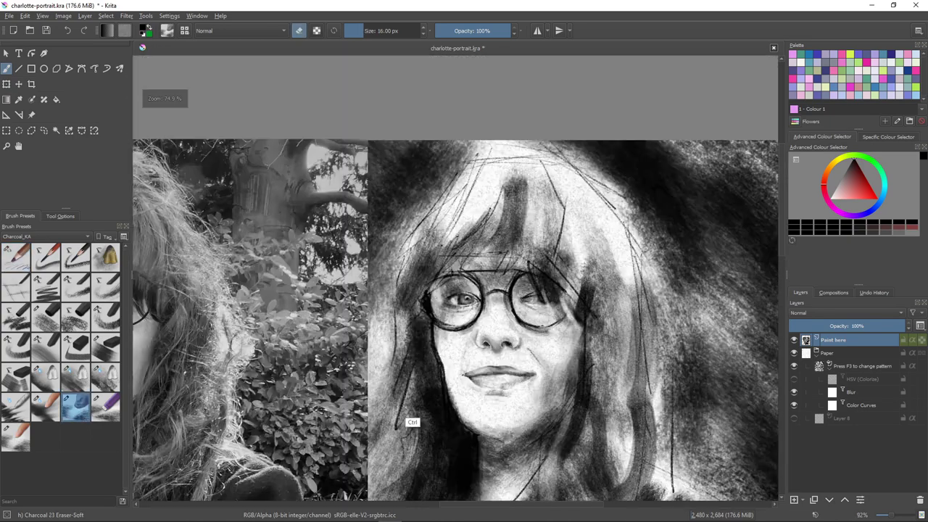
- Transform the mouth within a freehand selection, and deselect it
scroll(406, 417, "down", 3)
scroll(502, 298, "up", 2)
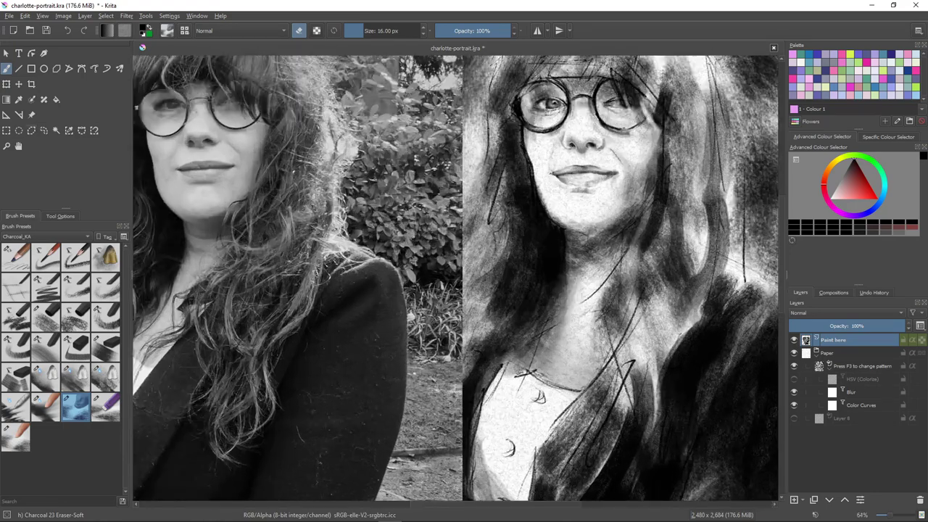
left_click(44, 130)
left_click_drag(552, 167, 548, 165)
left_click(19, 84)
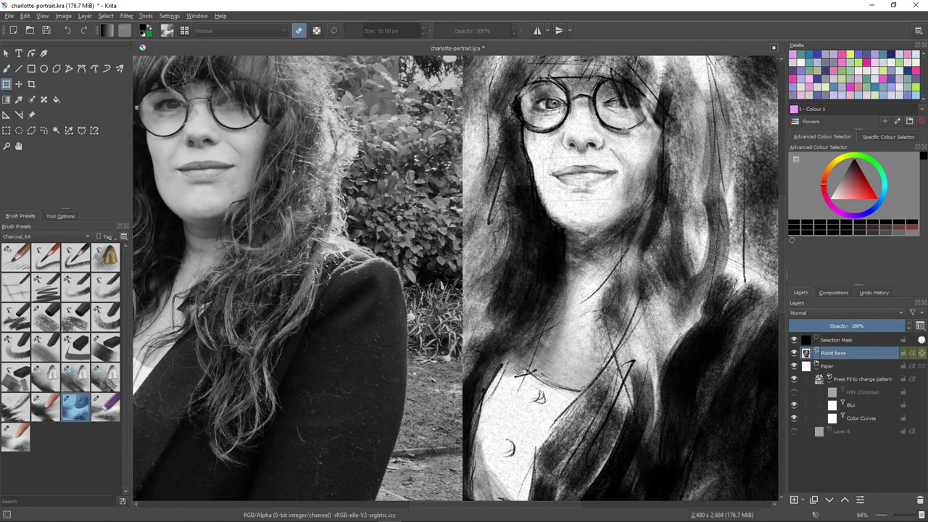
left_click(106, 16)
left_click(119, 37)
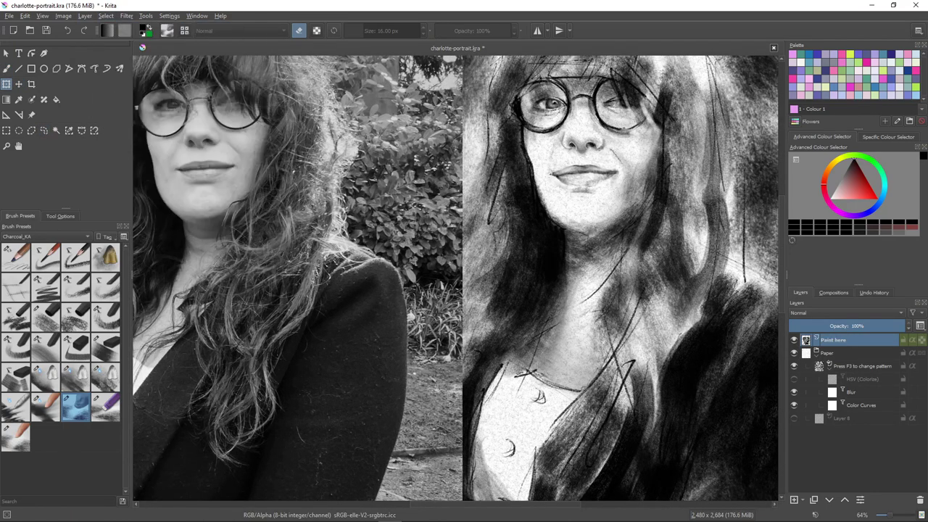
- Shade the hair to the right of the glasses and face with an enlarged Charcoal 14 Comp-Shader
scroll(669, 348, "down", 3)
scroll(669, 347, "up", 2)
left_click(45, 318)
left_click(45, 348)
key("b")
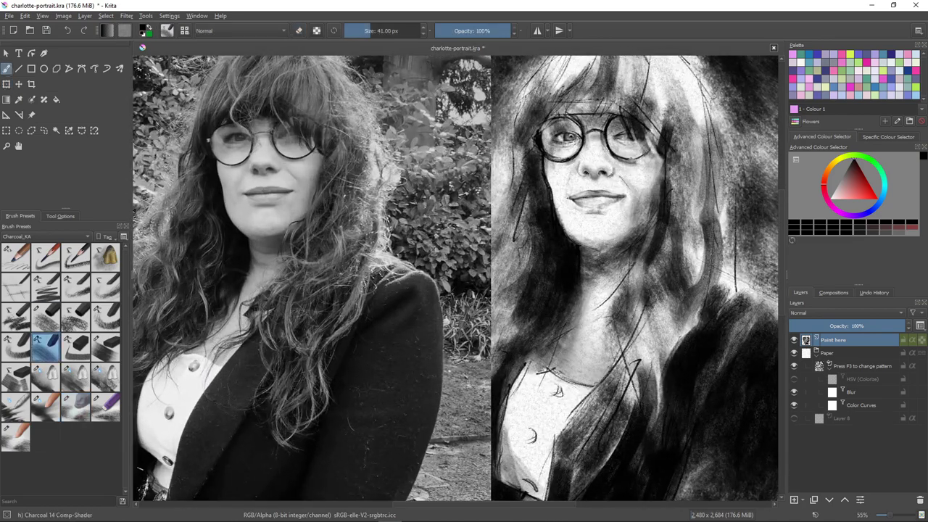
key("bracketright")
key("bracketright")
key("bracketright")
mouse_move(560, 122)
left_mouse_down()
mouse_move(584, 139)
mouse_move(568, 142)
left_mouse_up()
key("ctrl+z")
left_click_drag(617, 129, 662, 155)
mouse_move(663, 150)
left_mouse_down()
mouse_move(663, 201)
mouse_move(676, 214)
left_mouse_up()
left_click_drag(689, 138, 705, 229)
- Darken the hair along the face's left side with a slightly smaller Charcoal 14 Comp-Shader
key("bracketleft")
left_click_drag(540, 156, 538, 194)
mouse_move(533, 126)
left_mouse_down()
mouse_move(531, 161)
mouse_move(546, 153)
mouse_move(524, 241)
left_mouse_up()
- Enlarge Charcoal 24 Eraser-Blend to 32 px and undo the last stroke
left_click(105, 408)
key("bracketright")
key("bracketright")
key("bracketright")
key("bracketright")
key("bracketright")
key("bracketright")
key("bracketright")
key("bracketright")
key("bracketright")
key("bracketright")
key("bracketright")
key("bracketright")
key("bracketright")
key("bracketright")
key("bracketright")
key("bracketright")
key("ctrl+z")
- Move the reference photo leftward until it no longer covers the charcoal drawing
scroll(591, 212, "down", 5)
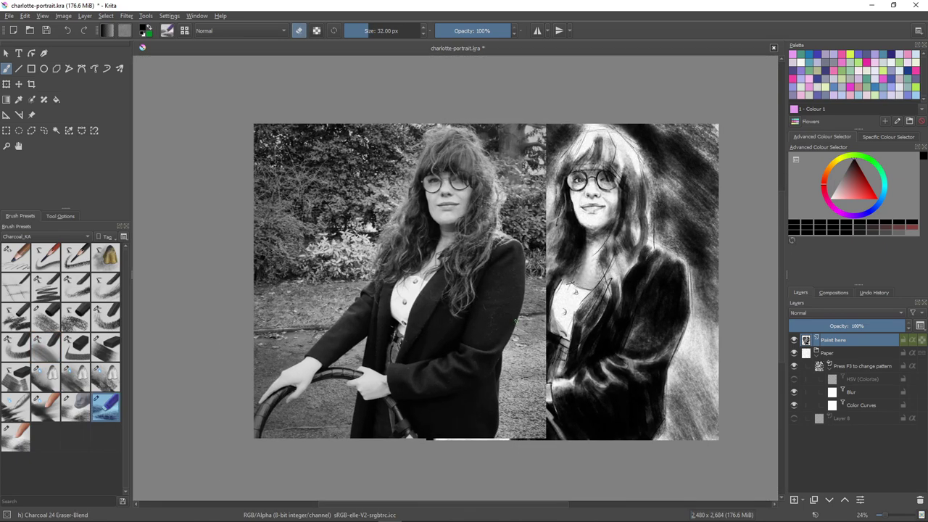
left_click(31, 115)
mouse_move(391, 276)
left_mouse_down()
mouse_move(264, 270)
mouse_move(276, 282)
left_mouse_up()
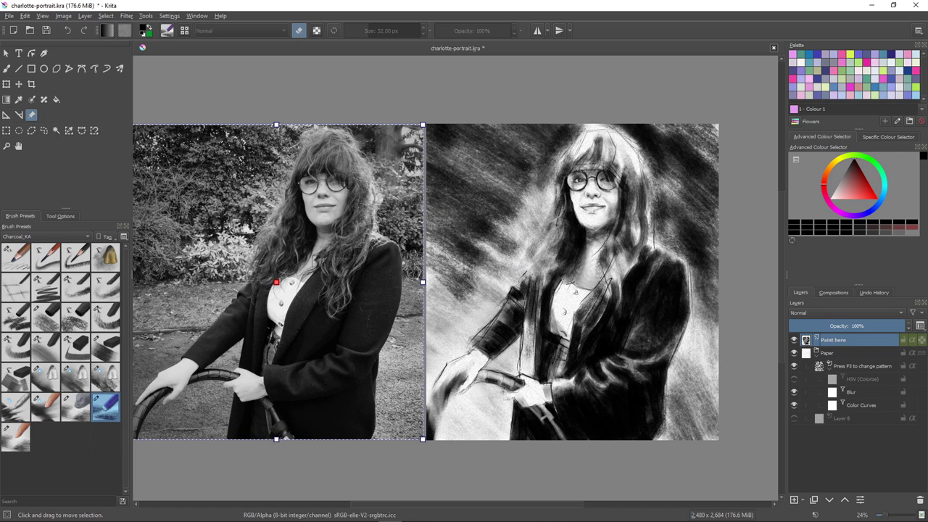
- Shade the hair beside the right lens with Charcoal 10 Willow BlockGrainy at 126 px and 46% opacity
left_click(6, 69)
left_click(45, 317)
key("bracketright")
key("bracketright")
key("bracketright")
key("bracketright")
key("bracketright")
key("bracketright")
key("bracketright")
key("bracketright")
left_click(470, 30)
key("bracketleft")
key("bracketleft")
key("bracketleft")
key("bracketleft")
key("bracketleft")
key("bracketleft")
key("bracketleft")
key("bracketleft")
key("bracketleft")
key("bracketleft")
key("bracketleft")
key("bracketleft")
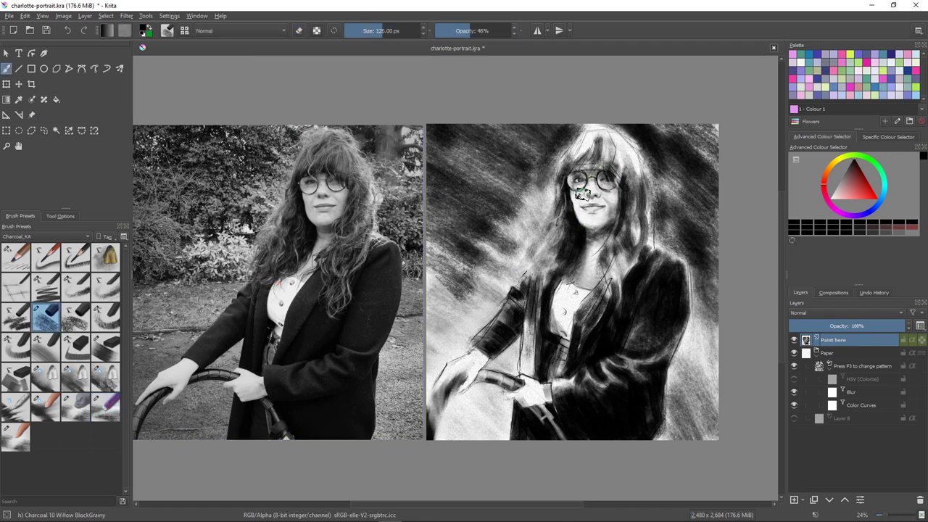
key("slash")
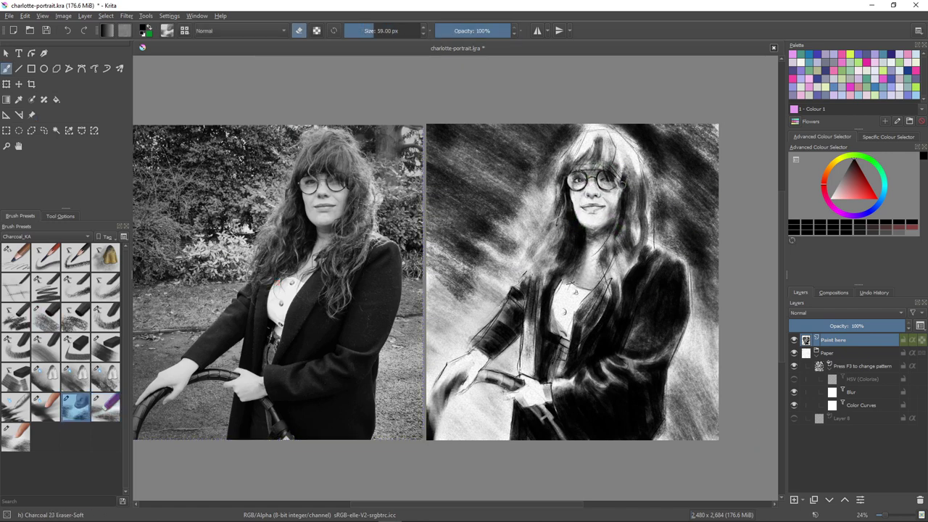
left_click(46, 317)
scroll(618, 207, "up", 5)
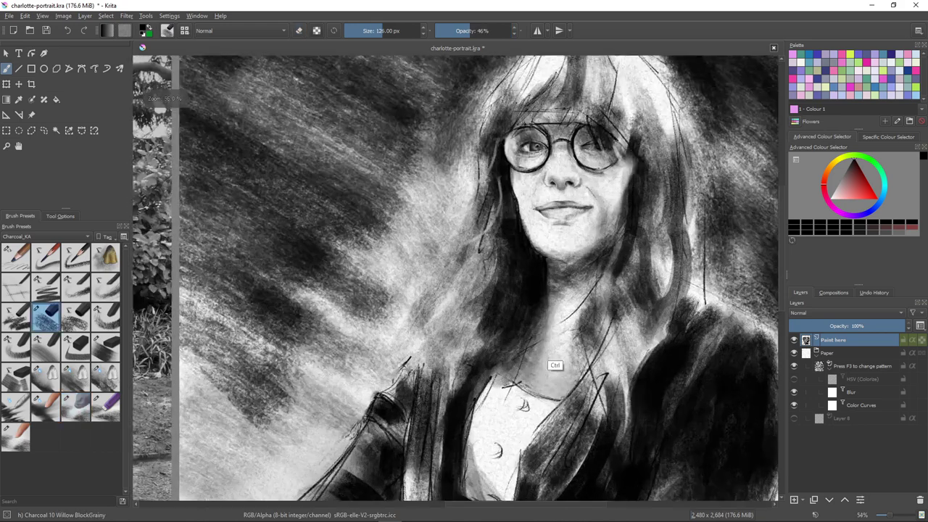
left_click_drag(556, 369, 550, 408)
left_click_drag(633, 185, 623, 237)
- Darken strands in the fringe and crown using Charcoal 16 Comp-BlockBG enlarged to 59 px
left_click(105, 347)
mouse_move(627, 163)
left_mouse_down()
mouse_move(613, 210)
mouse_move(619, 196)
left_mouse_up()
left_click_drag(588, 141, 603, 194)
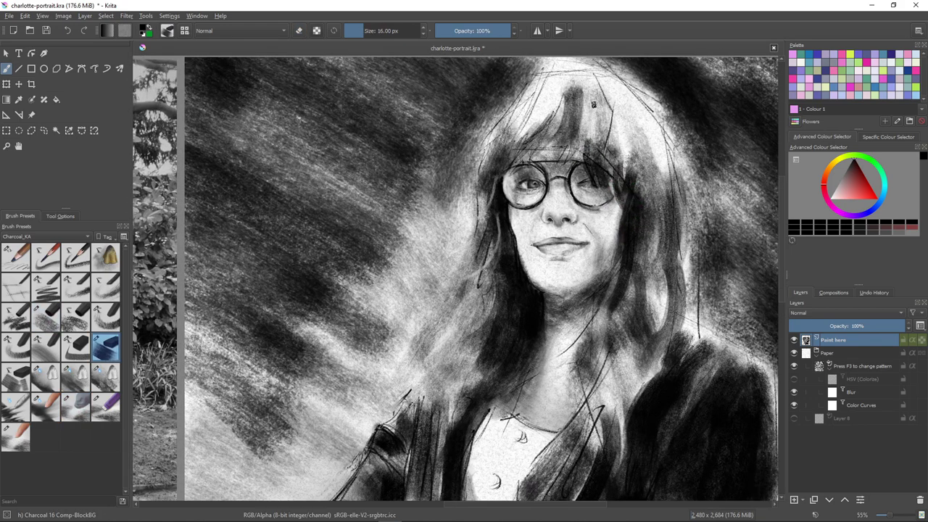
key("bracketright")
key("bracketright")
key("bracketright")
key("bracketright")
key("bracketright")
key("bracketright")
key("bracketright")
key("bracketright")
key("bracketright")
key("bracketright")
key("bracketright")
key("bracketright")
key("bracketright")
key("bracketright")
key("bracketright")
key("bracketright")
left_click_drag(600, 81, 662, 194)
left_click_drag(547, 92, 490, 169)
- Paint long wavy dark strands down the outer left side of the hair with the 59 px charcoal block
left_click_drag(485, 204, 454, 299)
mouse_move(487, 200)
left_mouse_down()
mouse_move(471, 268)
mouse_move(425, 307)
left_mouse_up()
left_click_drag(465, 240, 421, 340)
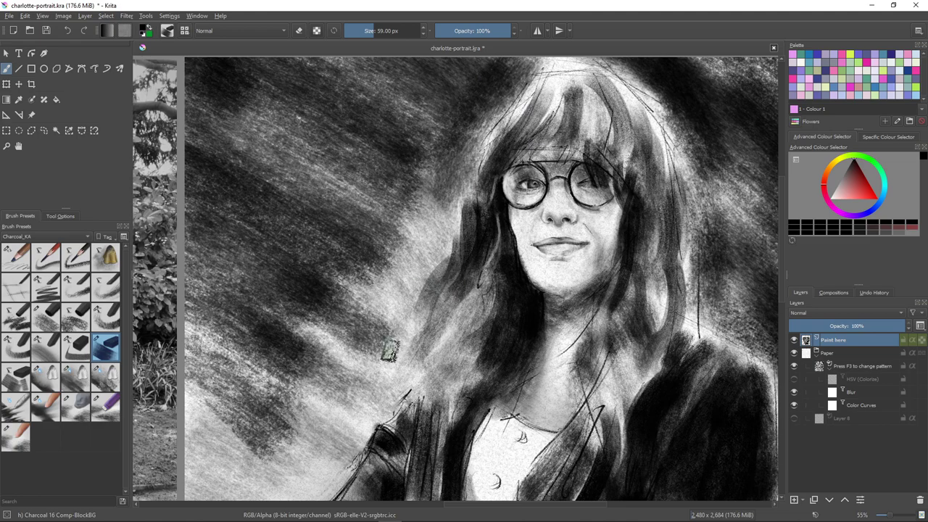
scroll(439, 196, "down", 5)
scroll(424, 330, "up", 1)
mouse_move(440, 225)
left_mouse_down()
mouse_move(428, 274)
mouse_move(452, 254)
left_mouse_up()
mouse_move(541, 184)
left_mouse_down()
mouse_move(525, 211)
mouse_move(504, 212)
left_mouse_up()
- Reduce Charcoal 16 Comp-BlockBG to 24 px and darken the hair under the jaw and along the neck
scroll(544, 114, "up", 3)
scroll(414, 254, "up", 1)
key("bracketleft")
key("bracketleft")
key("bracketleft")
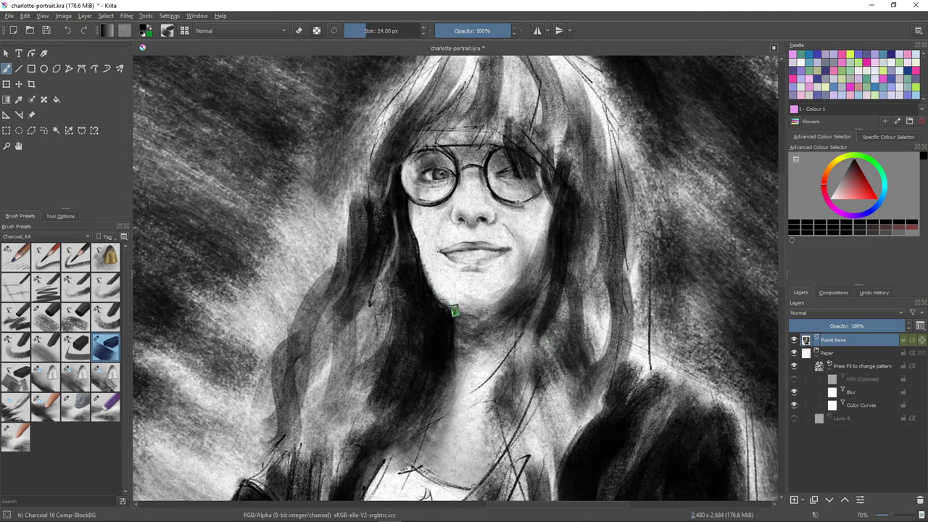
left_click_drag(449, 321, 441, 374)
mouse_move(513, 332)
left_mouse_down()
mouse_move(486, 412)
mouse_move(505, 435)
left_mouse_up()
left_click_drag(473, 384, 435, 473)
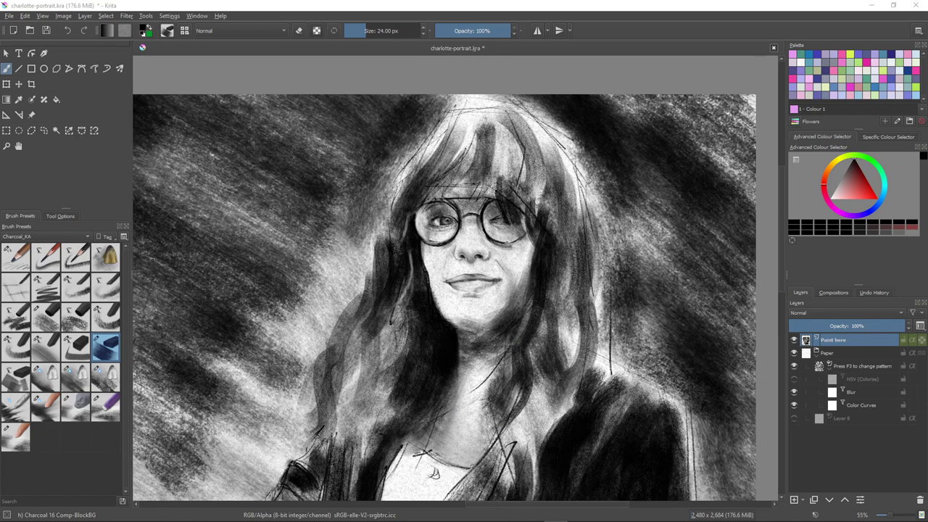
- Set the Charcoal 16 Comp-BlockBG brush size to 30 px
key("bracketright")
key("bracketright")
key("bracketright")
key("bracketright")
key("bracketright")
key("bracketright")
key("bracketright")
key("bracketright")
key("bracketright")
key("bracketright")
key("bracketright")
key("bracketright")
key("bracketright")
key("bracketright")
key("bracketright")
key("bracketright")
key("bracketright")
key("bracketright")
key("bracketright")
key("bracketright")
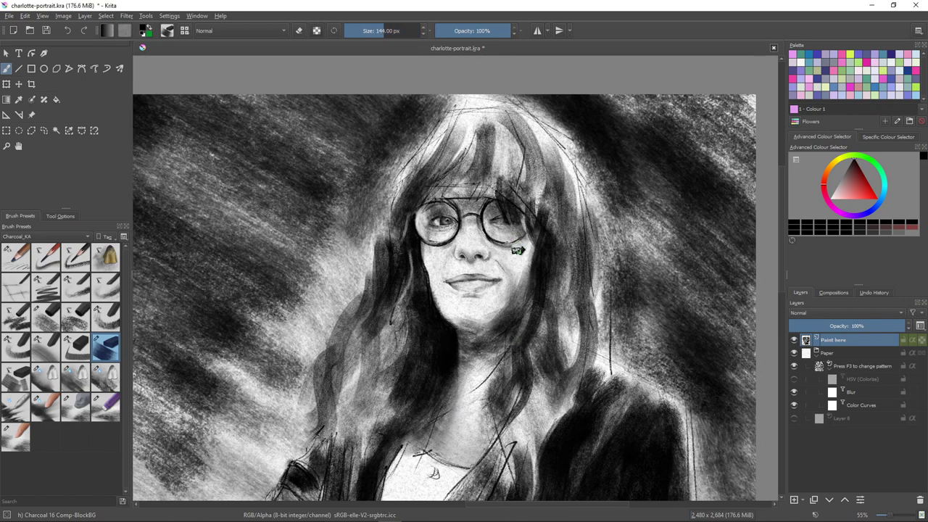
key("slash")
key("slash")
key("bracketleft")
key("bracketleft")
key("bracketleft")
key("bracketleft")
key("bracketleft")
key("bracketleft")
key("bracketleft")
key("bracketleft")
key("bracketleft")
key("bracketleft")
key("bracketleft")
key("bracketleft")
key("bracketleft")
key("bracketleft")
key("bracketleft")
key("bracketleft")
key("bracketleft")
key("bracketleft")
key("bracketleft")
key("bracketleft")
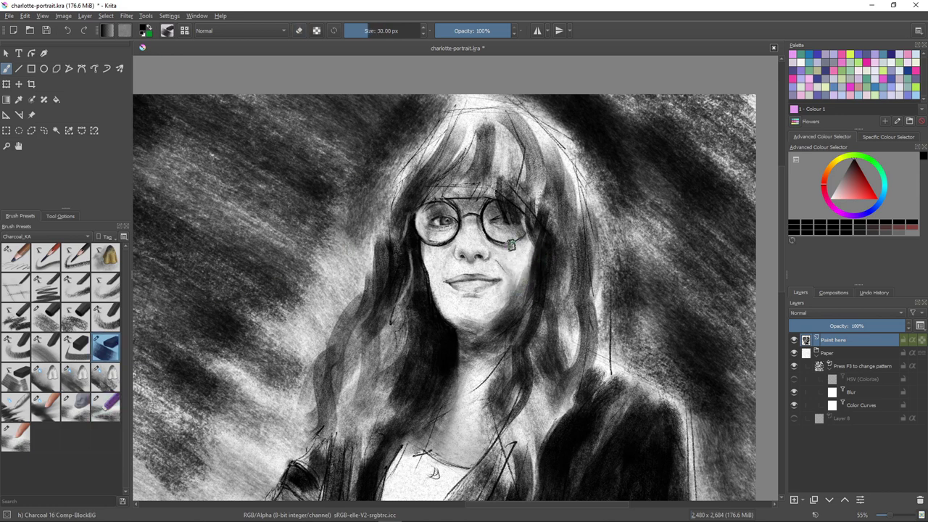
- Try shading the cheeks just below both lenses of the glasses
left_click_drag(511, 247, 535, 239)
left_click_drag(455, 240, 441, 258)
key("ctrl+z")
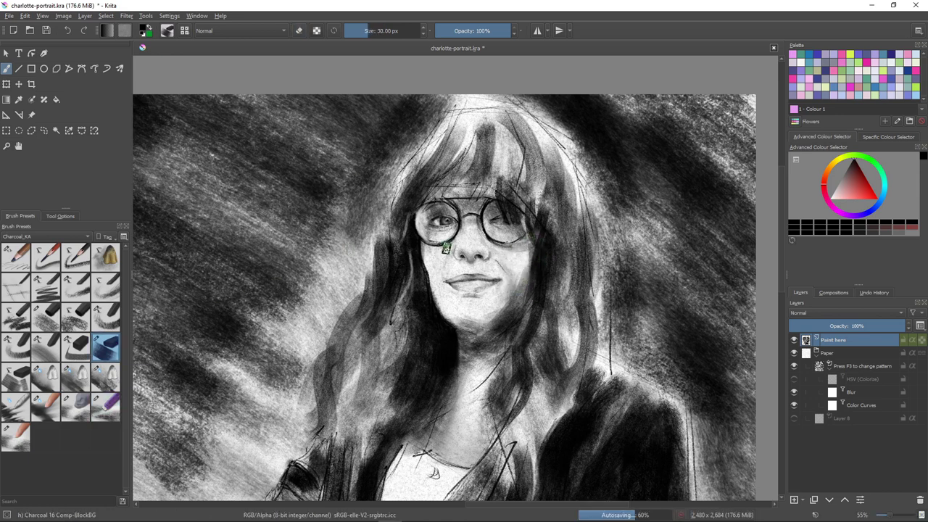
key("ctrl+z")
- Soften the right cheek and jaw with Charcoal 23 Eraser-Soft at 59 px
key("i")
key("i")
key("i")
key("i")
key("i")
key("i")
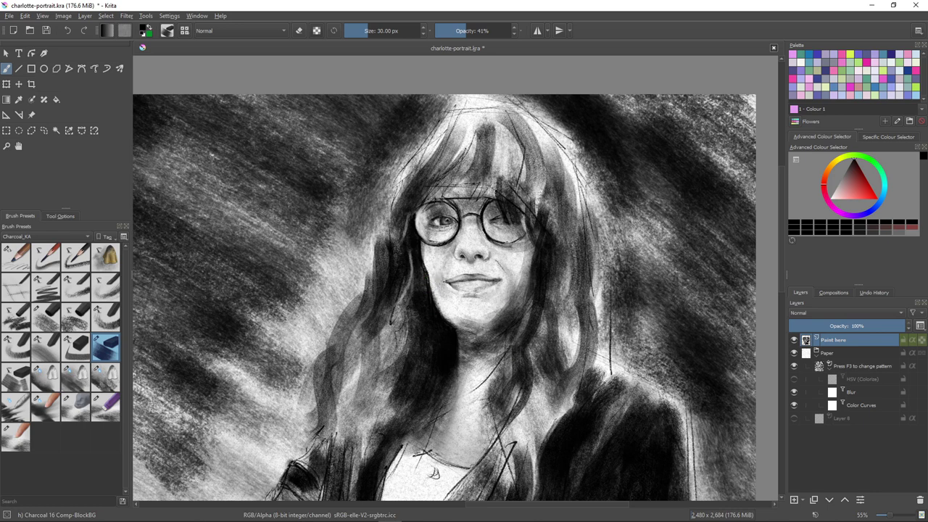
key("slash")
left_click_drag(518, 264, 497, 311)
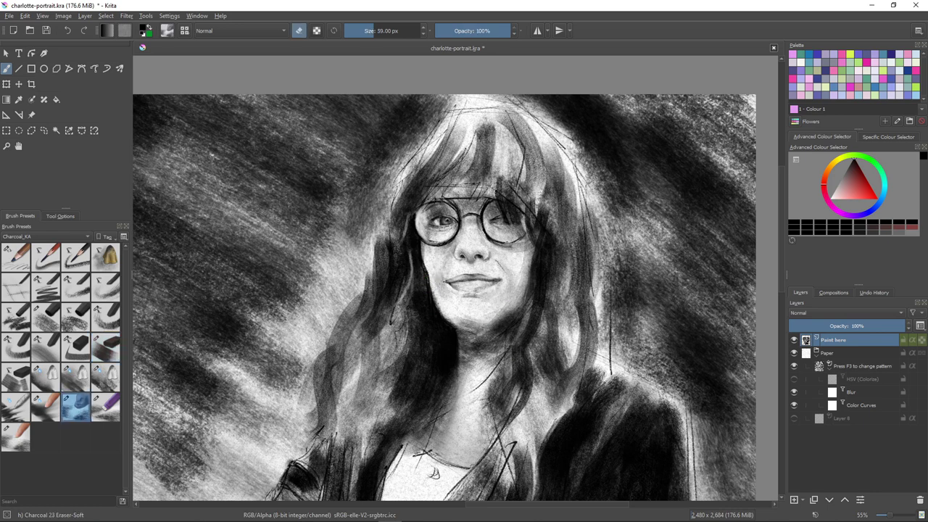
- Darken the fringe above the glasses and the hair at the left temple with Charcoal 16 Comp-BlockBG at 30 px
key("slash")
mouse_move(482, 176)
left_mouse_down()
mouse_move(478, 210)
mouse_move(460, 196)
mouse_move(472, 212)
mouse_move(471, 180)
left_mouse_up()
left_click_drag(411, 196, 406, 248)
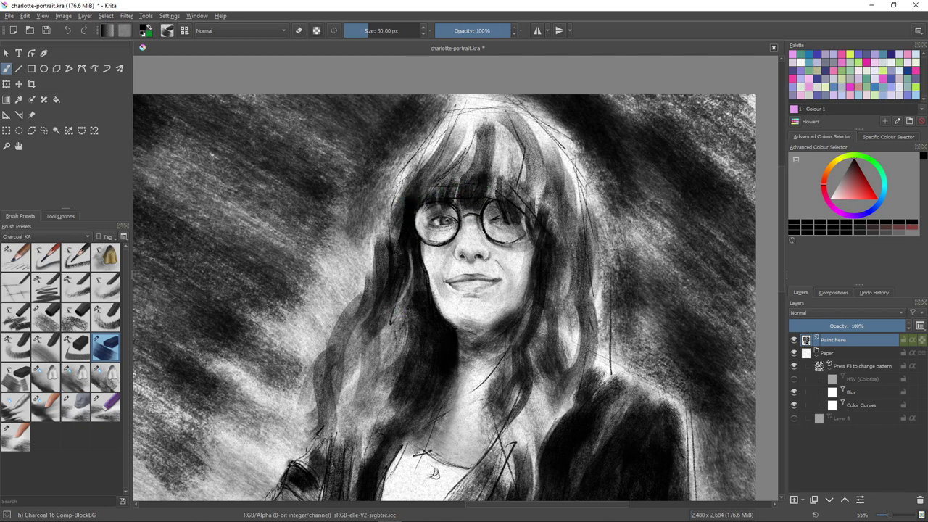
left_click_drag(497, 154, 485, 199)
- Pull thin light strands through the fringe and over the glasses with Charcoal 24 Eraser-Blend at 28 px
left_click(105, 407)
left_click_drag(494, 152, 483, 186)
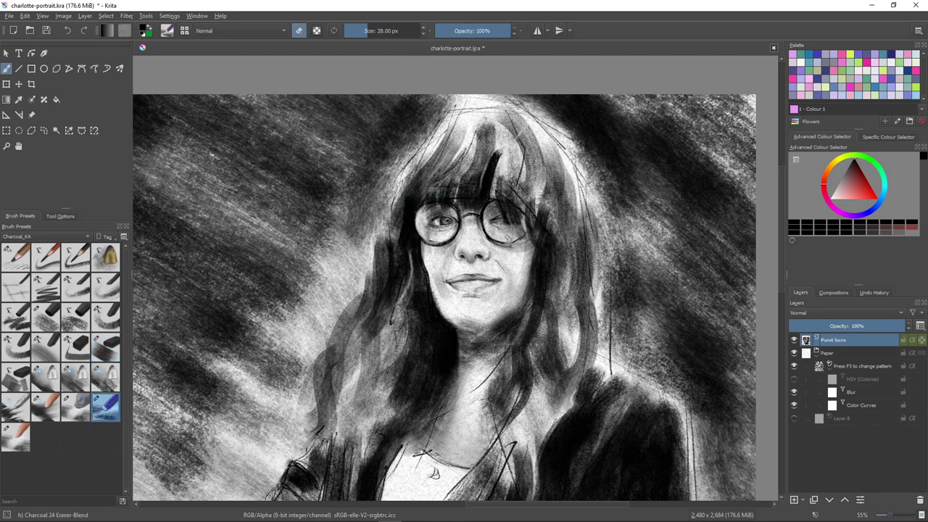
left_click(457, 192, "ctrl")
left_click_drag(491, 176, 511, 231)
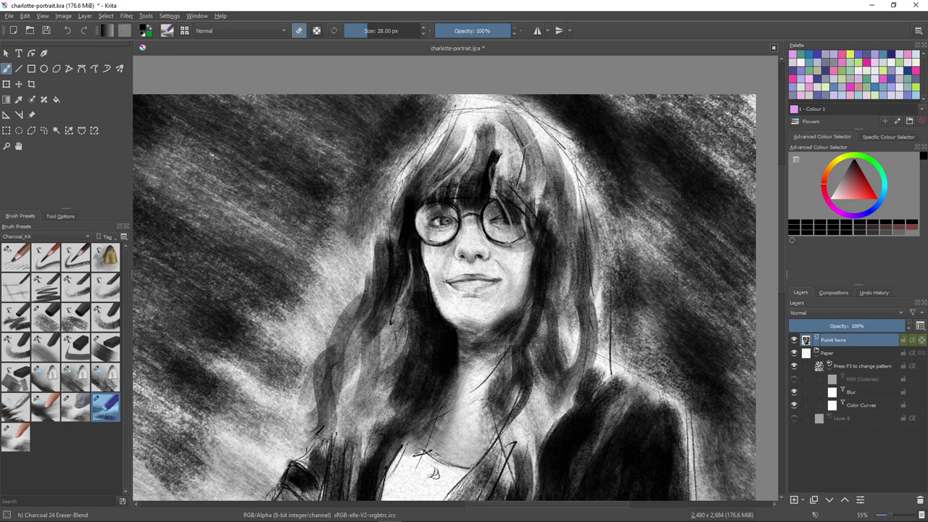
left_click_drag(437, 182, 448, 217)
left_click_drag(449, 138, 440, 202)
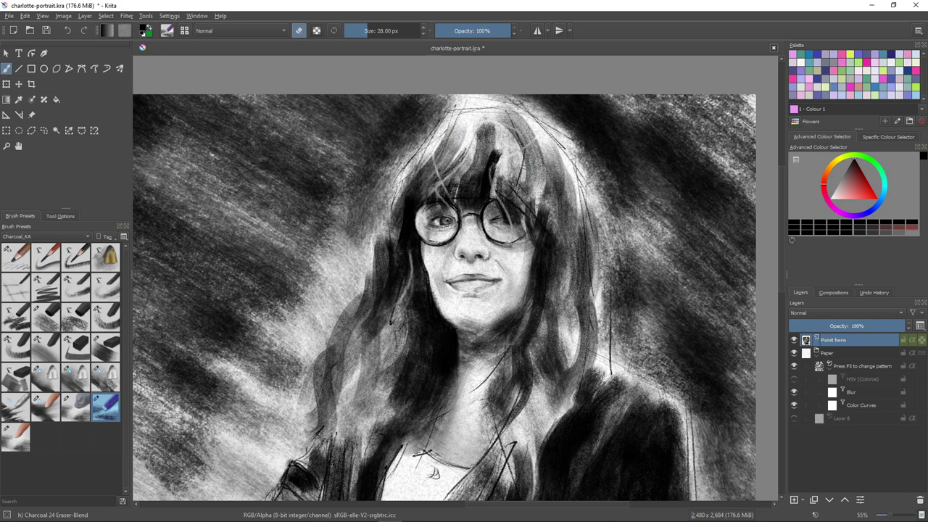
- Add light flyaway and wavy strands along the right side of the hair with the 28 px Eraser-Blend
mouse_move(569, 139)
left_mouse_down()
mouse_move(596, 149)
mouse_move(609, 168)
left_mouse_up()
left_click_drag(586, 202, 603, 264)
left_click_drag(598, 222, 638, 273)
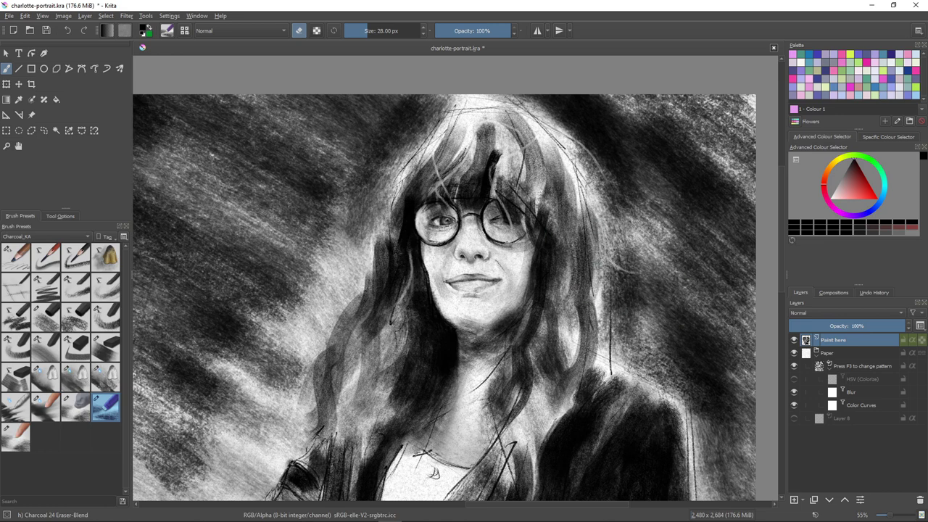
left_click_drag(600, 255, 594, 309)
left_click_drag(579, 292, 583, 342)
left_click_drag(567, 275, 581, 316)
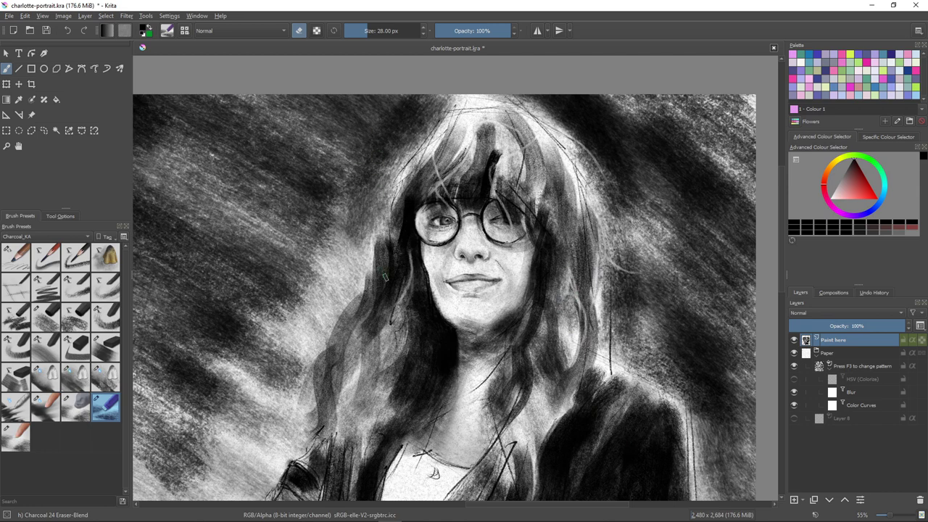
- Draw long curved light strands in the dark hair along the left side of the face and neck
left_click_drag(413, 268, 408, 309)
left_click_drag(410, 263, 424, 407)
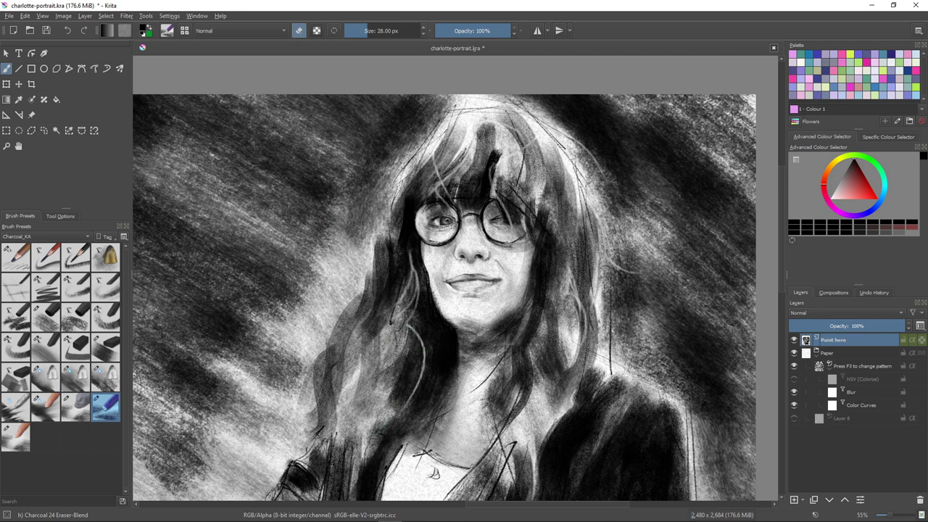
left_click_drag(391, 366, 377, 473)
- Enlarge Charcoal 24 Eraser-Blend to 44 px and add wavy highlights to the lower left hair, undoing unwanted strokes
key("bracketright")
left_click_drag(373, 351, 400, 442)
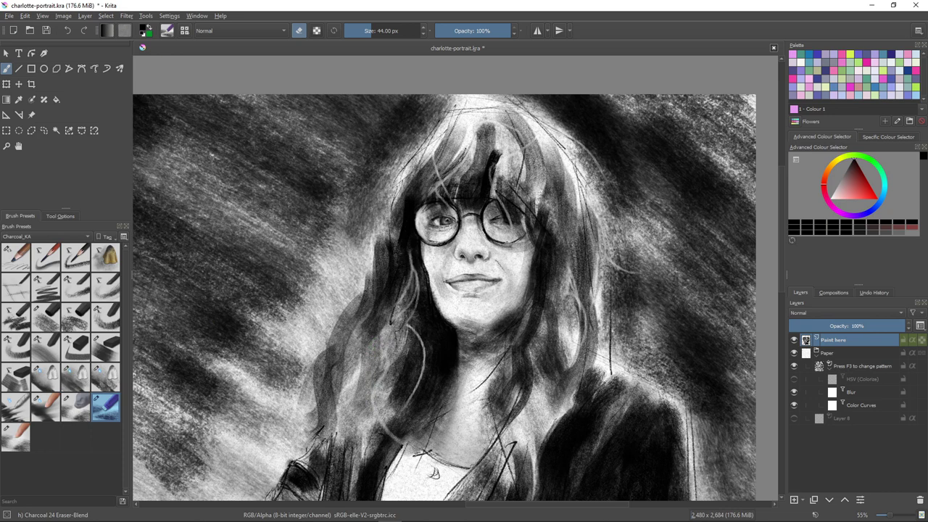
key("ctrl+z")
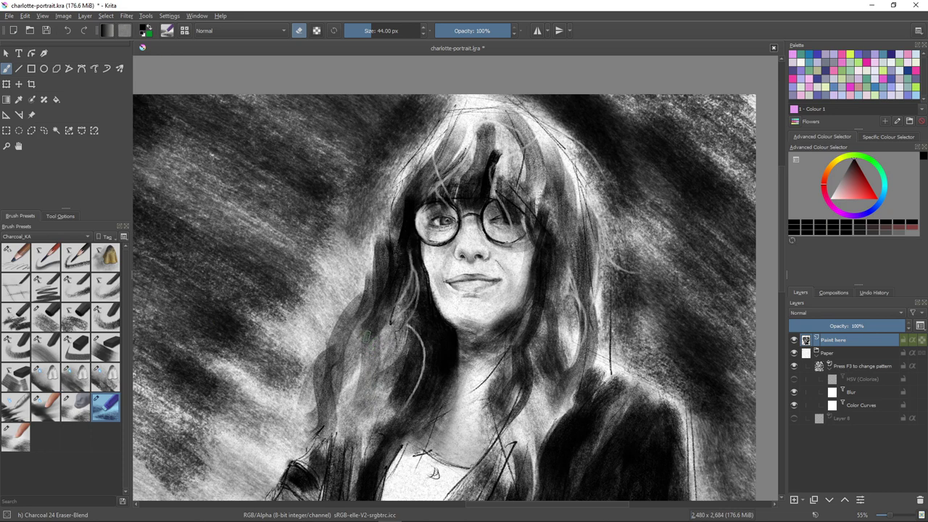
mouse_move(362, 329)
left_mouse_down()
mouse_move(378, 358)
mouse_move(365, 415)
left_mouse_up()
left_click_drag(337, 341, 316, 387)
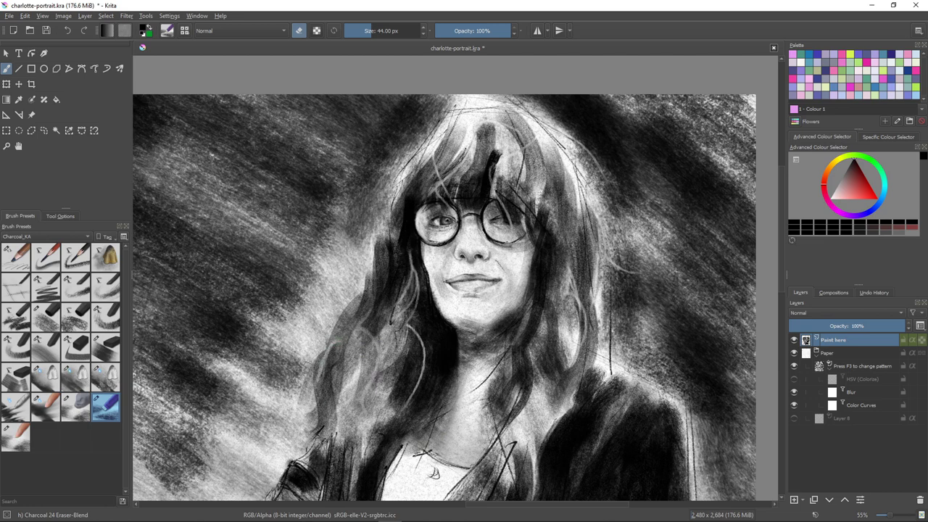
key("ctrl+z")
left_click_drag(328, 396, 312, 416)
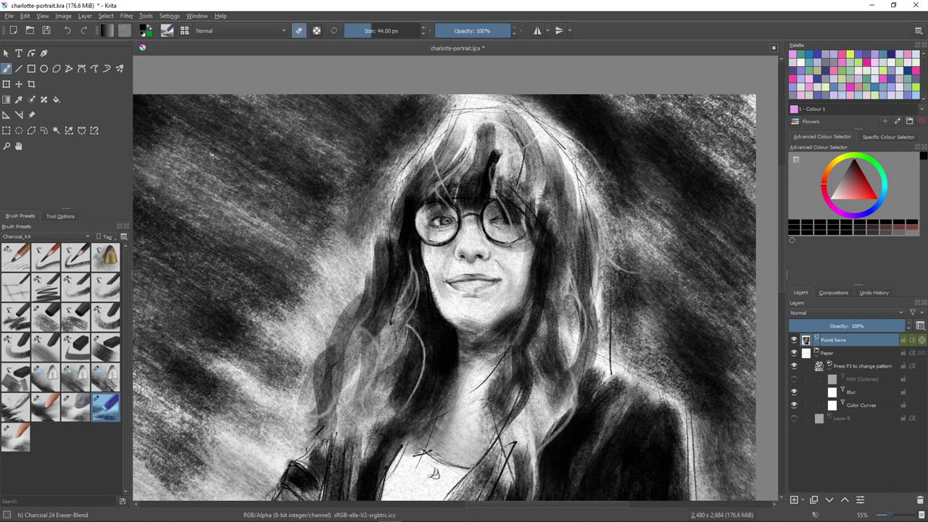
- Compare the whole drawing with the reference photo and undo the last hair highlight
left_click_drag(436, 438, 366, 324)
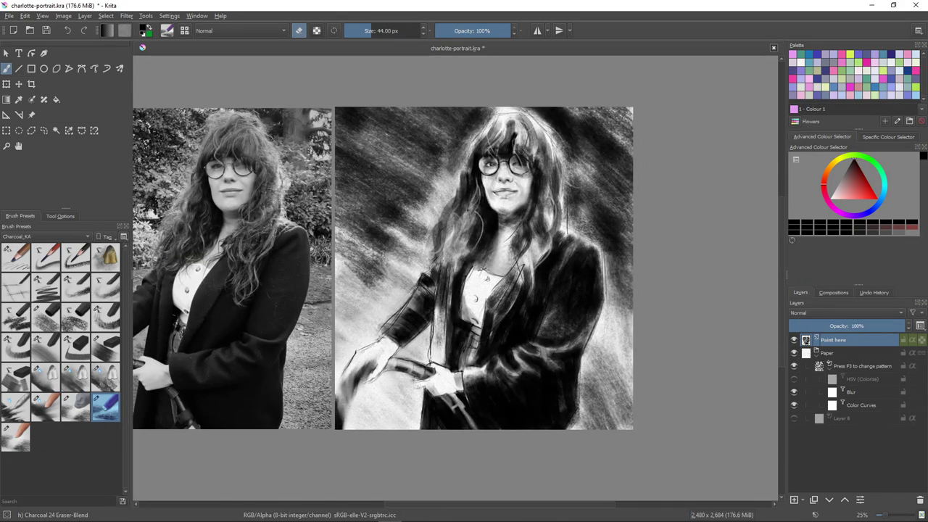
scroll(430, 383, "down", 2)
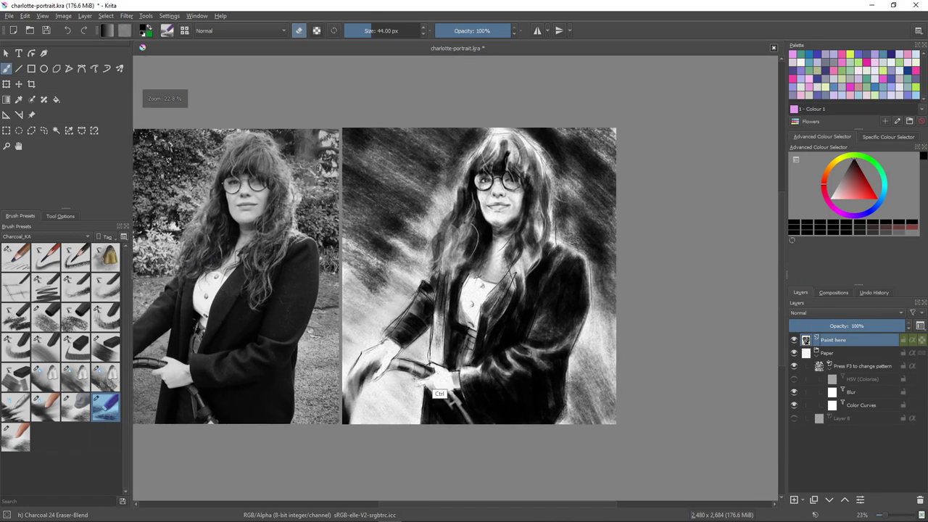
left_click_drag(430, 383, 433, 382)
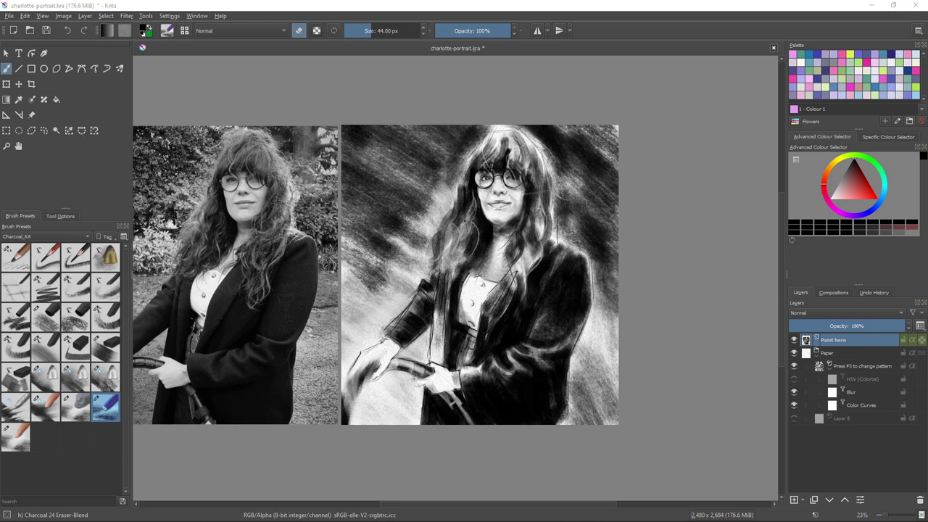
key("ctrl")
key("ctrl")
key("ctrl")
key("ctrl+z")
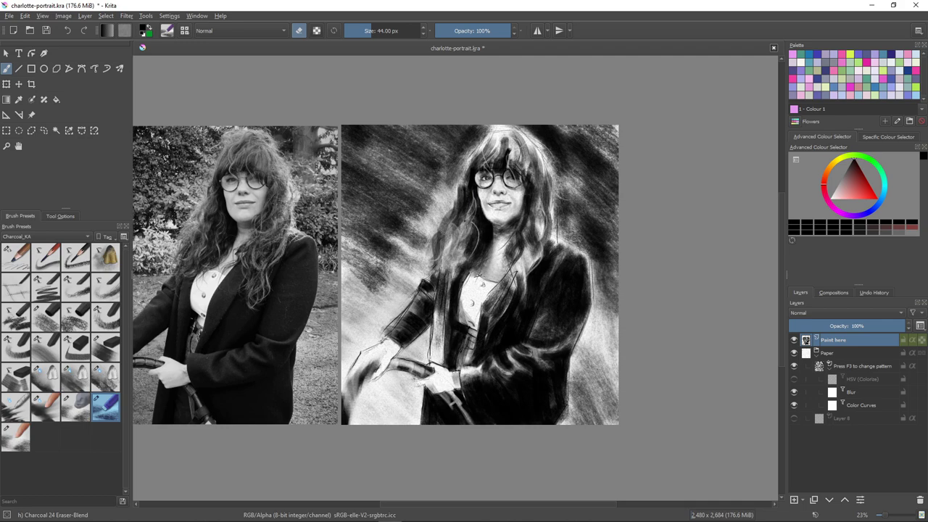
- Lift fine light strands from the fringe above the glasses' bridge, reducing Charcoal 24 Eraser-Blend to 13 px
left_click_drag(461, 262, 667, 275)
left_click_drag(467, 245, 769, 319)
left_click_drag(485, 186, 475, 338)
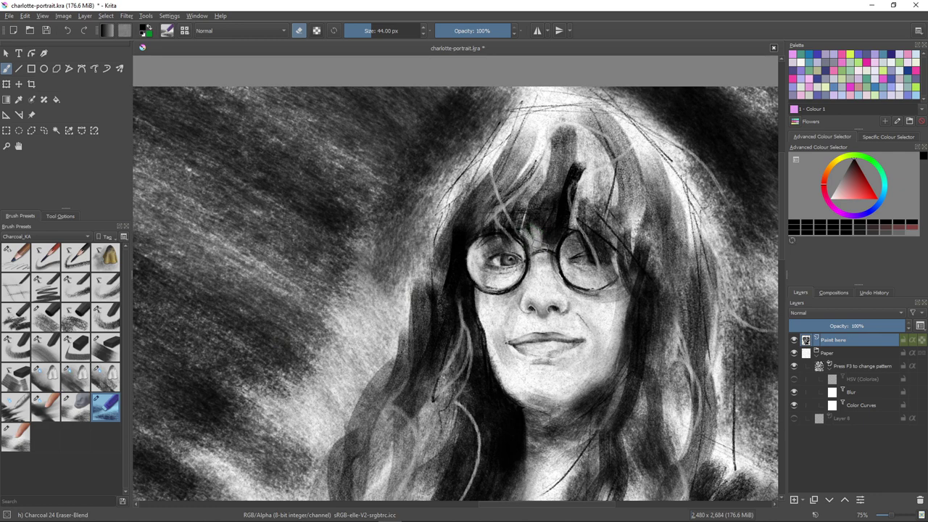
mouse_move(537, 238)
left_mouse_down()
mouse_move(558, 241)
mouse_move(565, 230)
mouse_move(534, 249)
mouse_move(532, 231)
mouse_move(529, 250)
mouse_move(520, 242)
mouse_move(531, 237)
mouse_move(517, 232)
left_mouse_up()
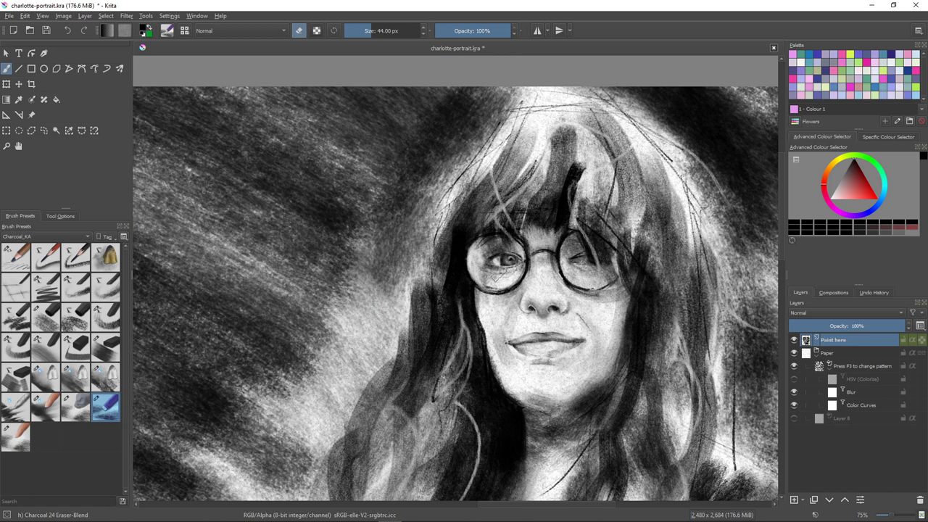
key("bracketleft")
key("bracketleft")
left_click_drag(523, 211, 536, 244)
left_click_drag(524, 211, 540, 232)
scroll(507, 349, "down", 5)
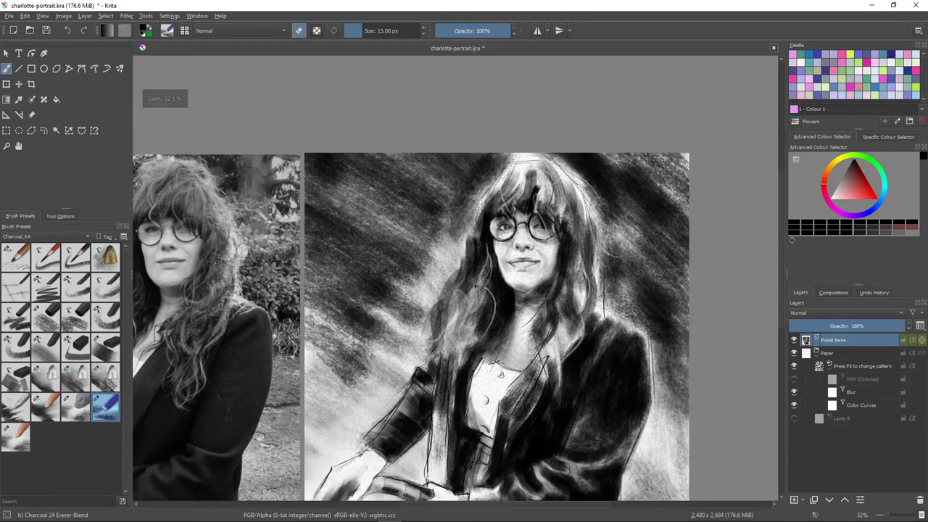
- Choose the Charcoal 10 Willow BlockGrainy brush and lower its opacity to 33%
mouse_move(457, 392)
left_mouse_down()
mouse_move(463, 316)
mouse_move(472, 314)
left_mouse_up()
scroll(463, 315, "down", 2)
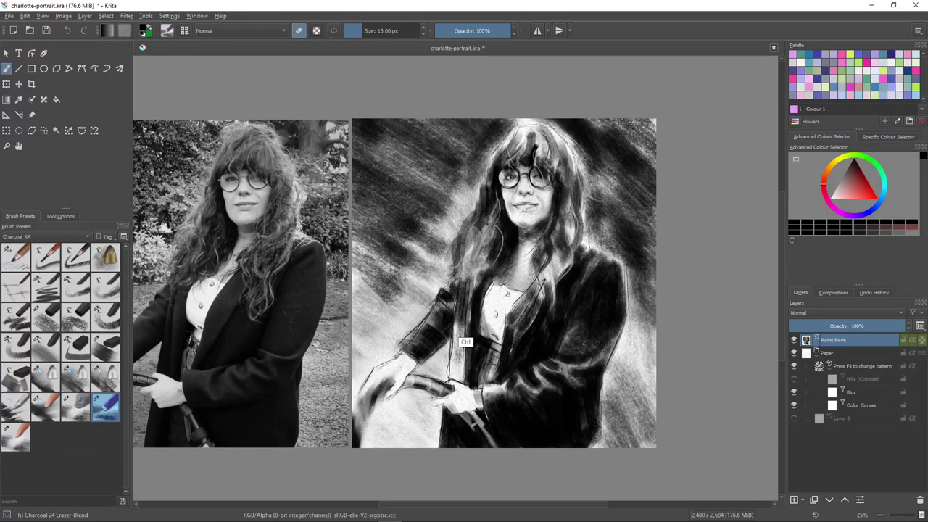
scroll(471, 327, "up", 2)
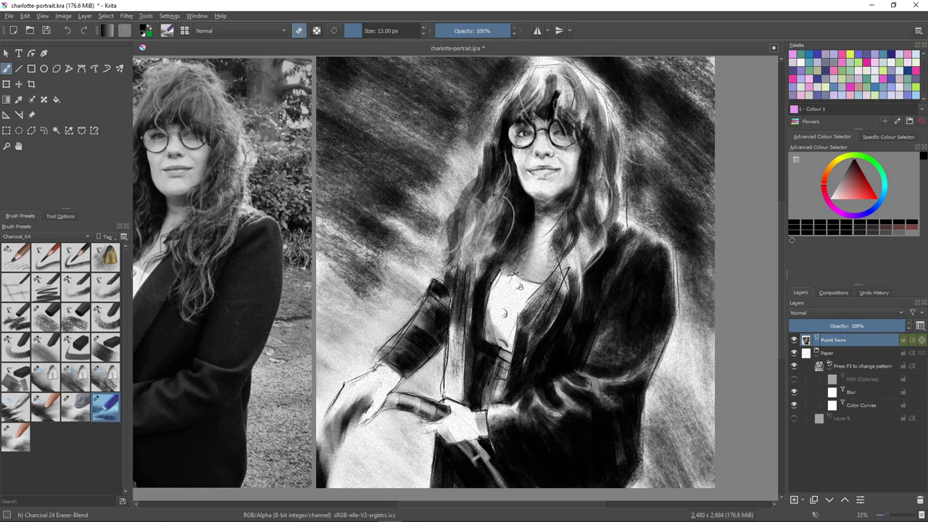
left_click(75, 317)
left_click(46, 317)
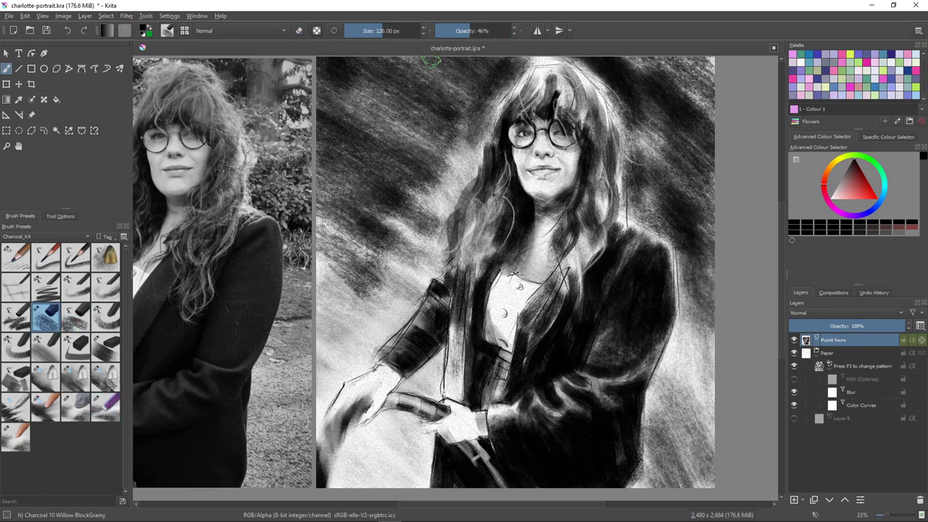
left_click(468, 31)
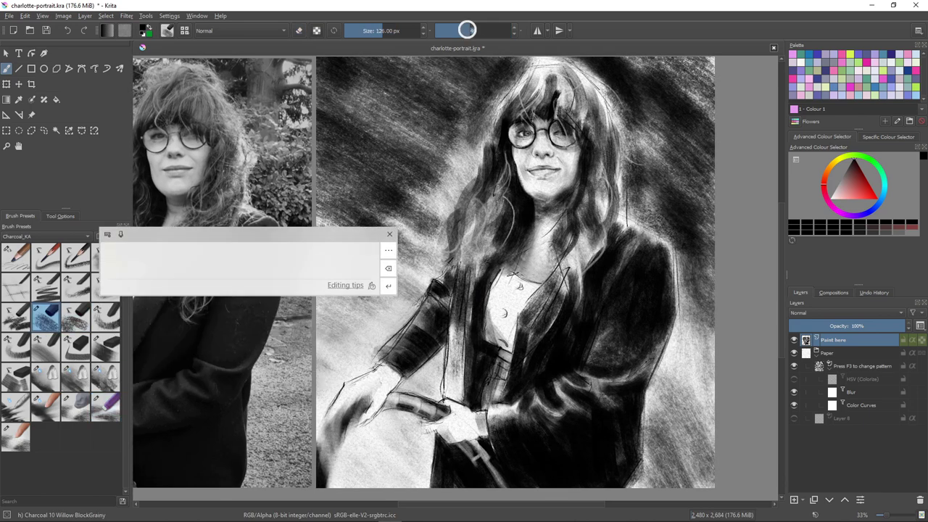
left_click(390, 235)
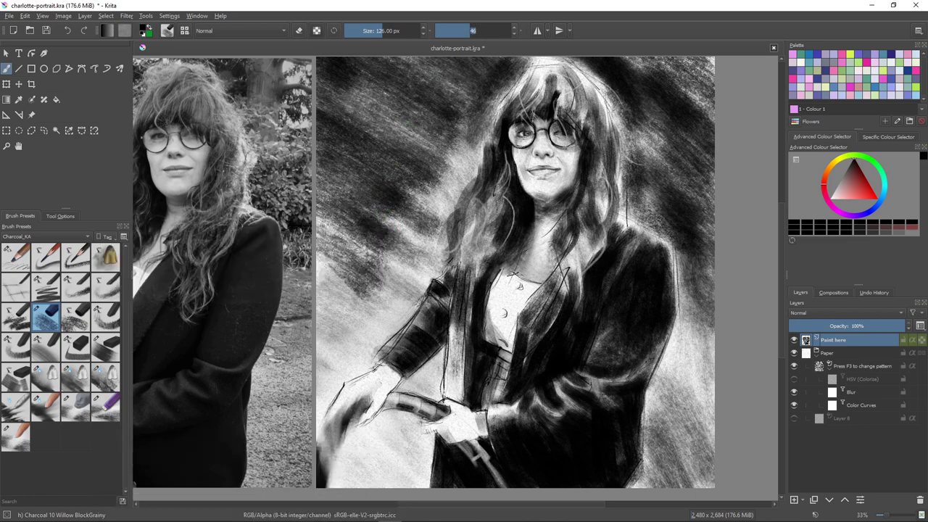
left_click(474, 30)
left_click(783, 61)
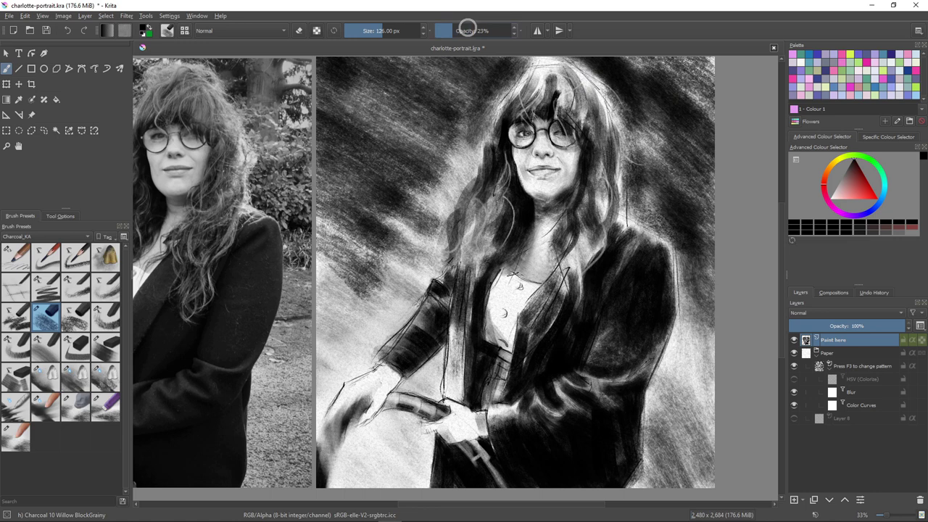
left_click_drag(472, 30, 462, 31)
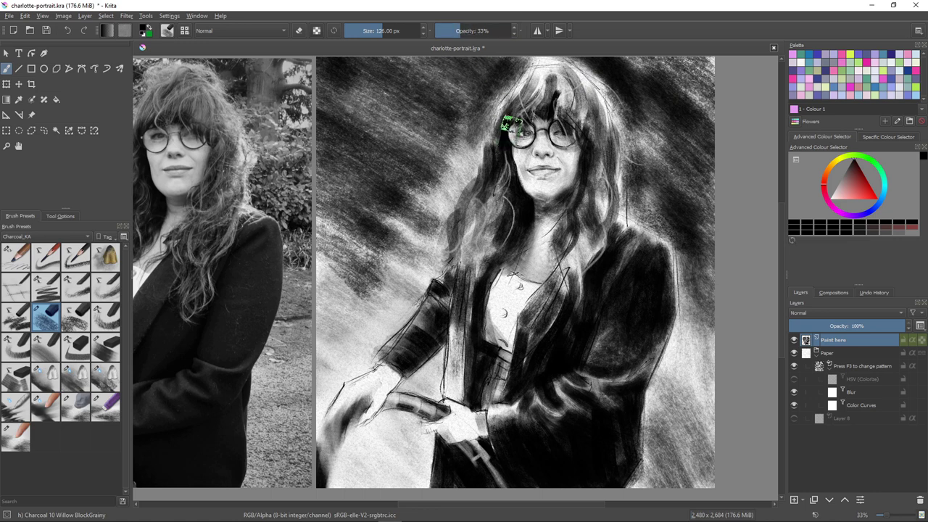
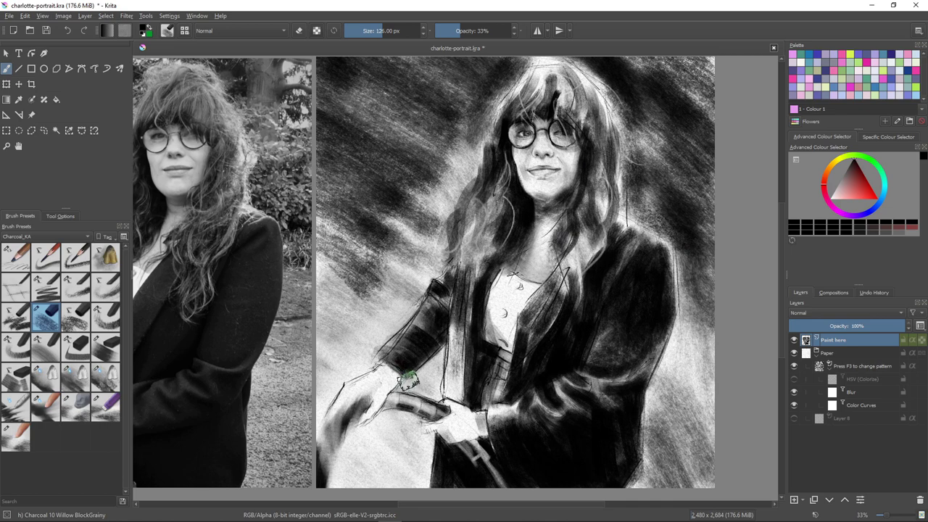
- Sign the artist's name in the drawing's lower left corner with the Charcoal 01 Draw-Detail brush at 9 px
scroll(453, 370, "down", 2)
left_click_drag(396, 368, 410, 317)
scroll(431, 356, "down", 1)
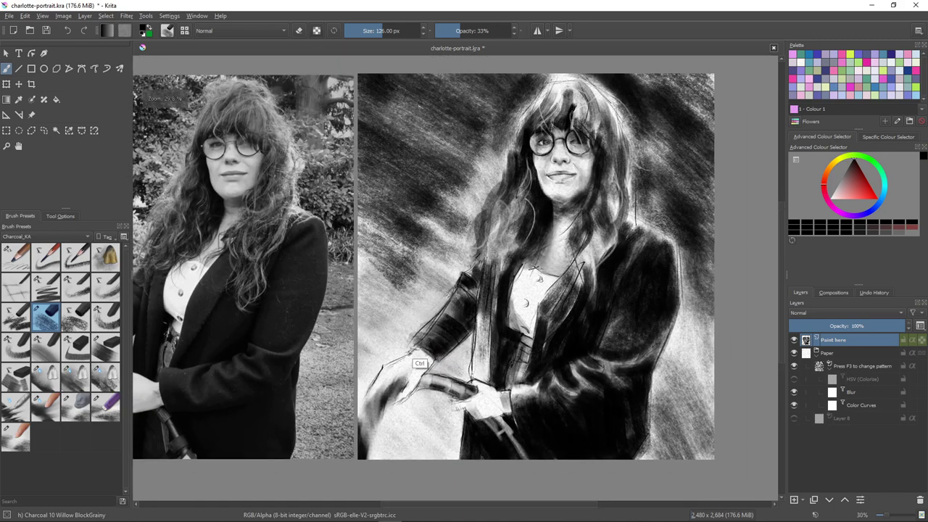
left_click(15, 258)
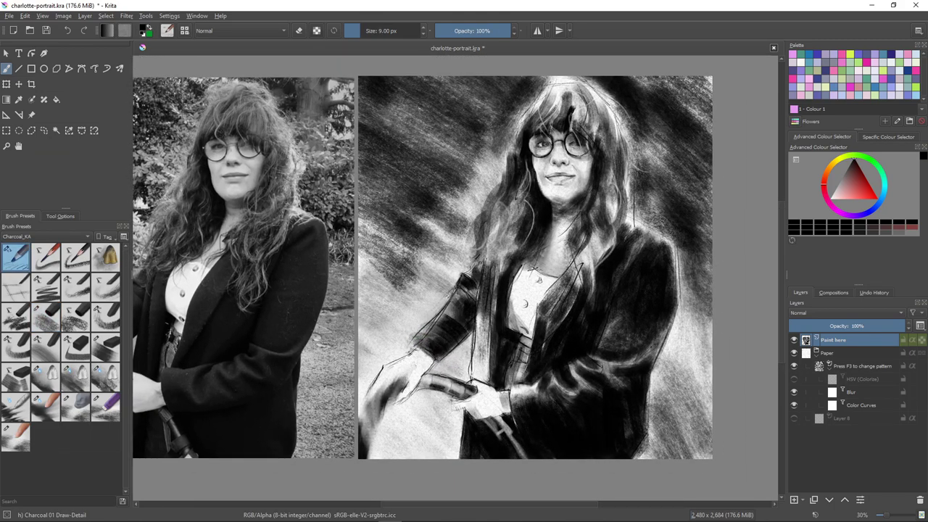
mouse_move(378, 440)
left_mouse_down()
mouse_move(382, 455)
mouse_move(428, 453)
left_mouse_up()
mouse_move(433, 432)
left_mouse_down()
mouse_move(434, 451)
mouse_move(441, 440)
left_mouse_up()
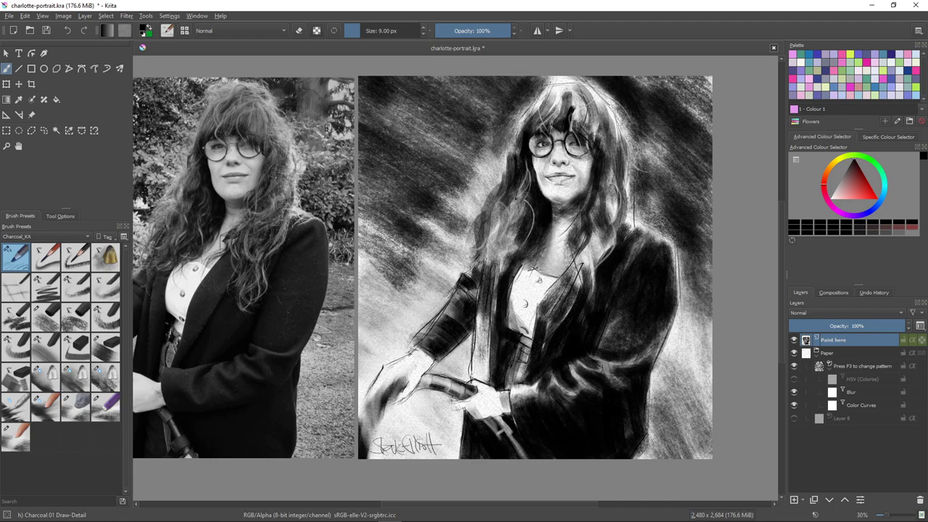